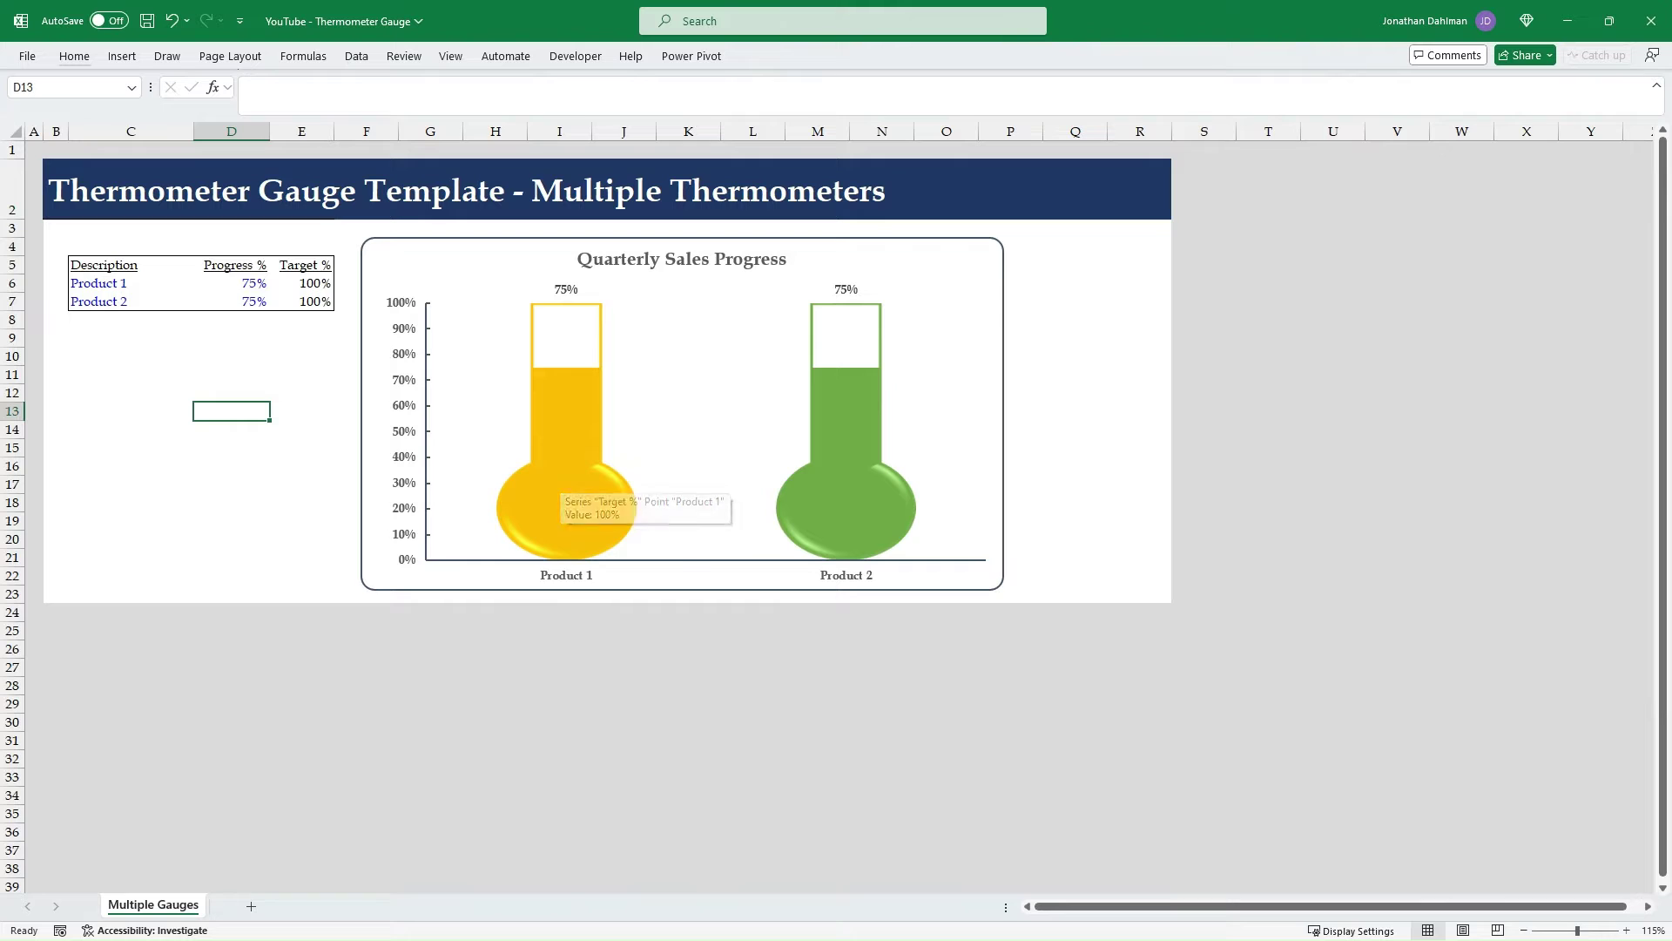
Test the gauge by setting Product 1's progress to 5% and 15%
{"action": "mouse_move", "coordinate": [514, 533]}
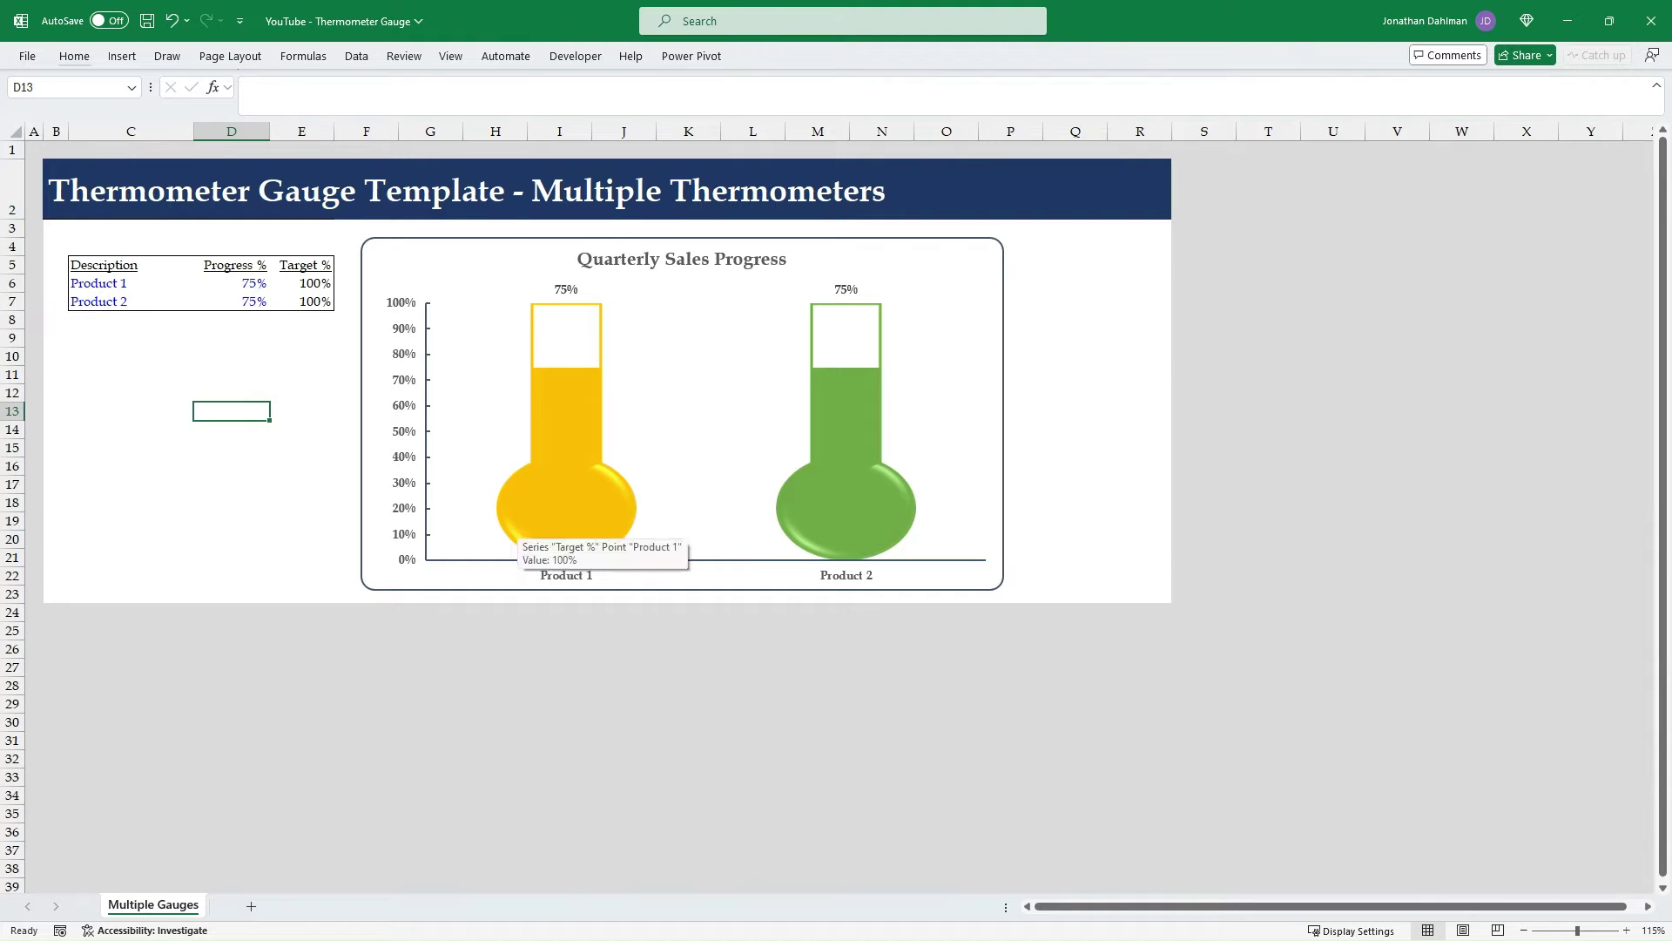
{"action": "left_click", "coordinate": [232, 283]}
{"action": "type", "text": "5"}
{"action": "key", "text": "Return"}
{"action": "key", "text": "Up"}
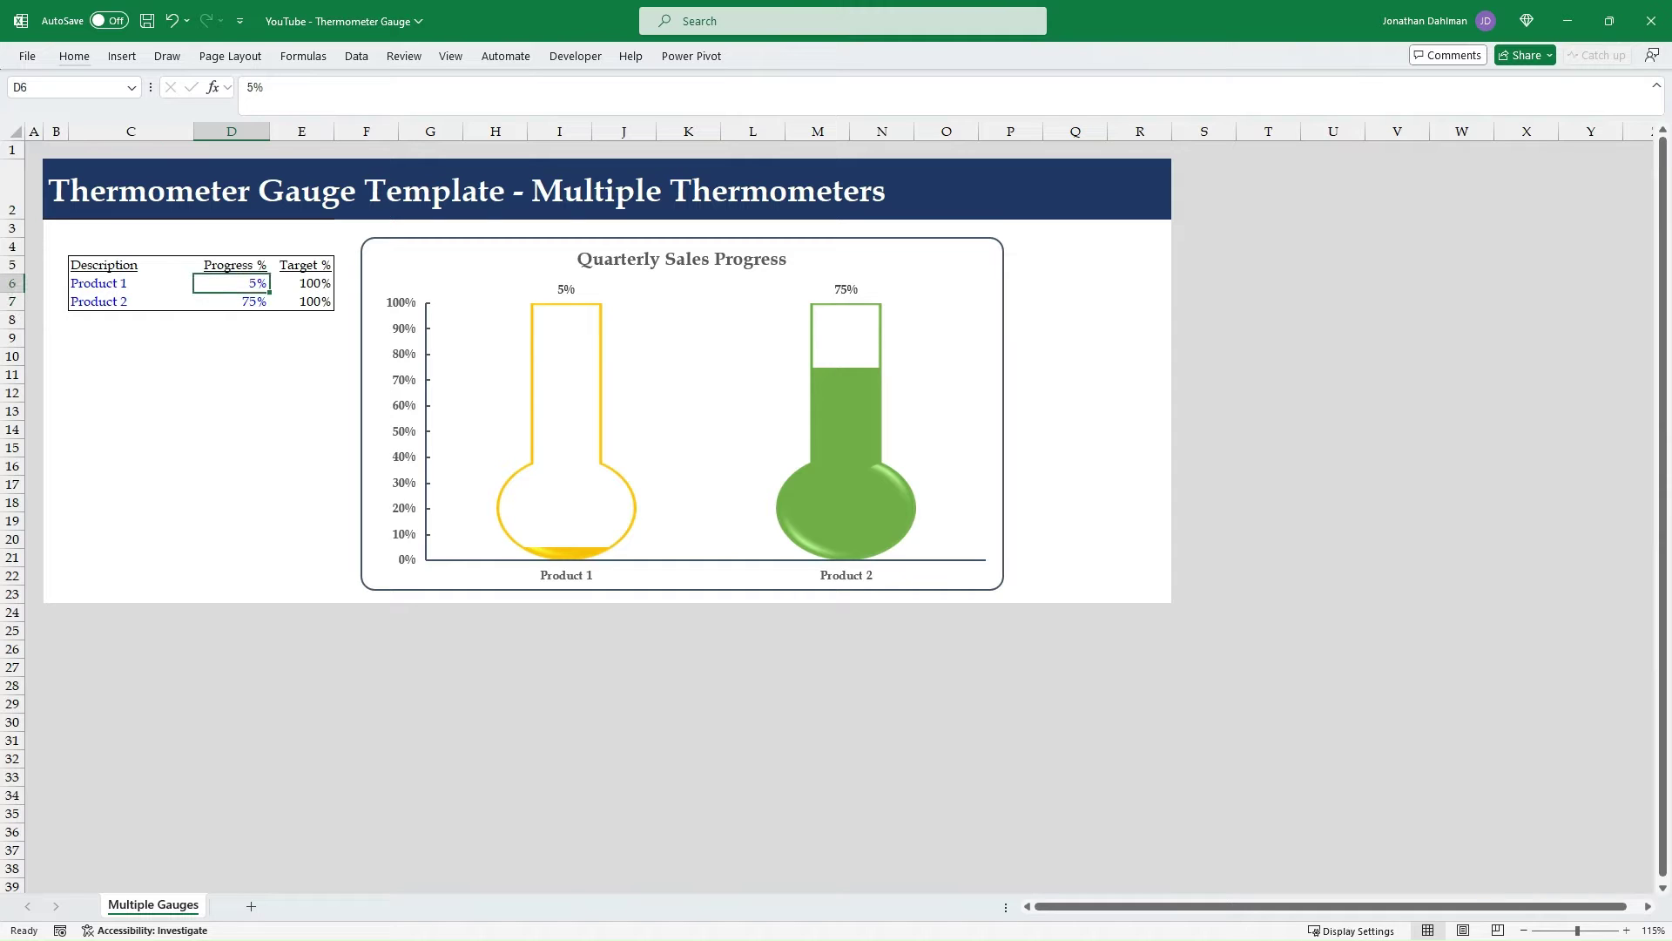
{"action": "mouse_move", "coordinate": [604, 453]}
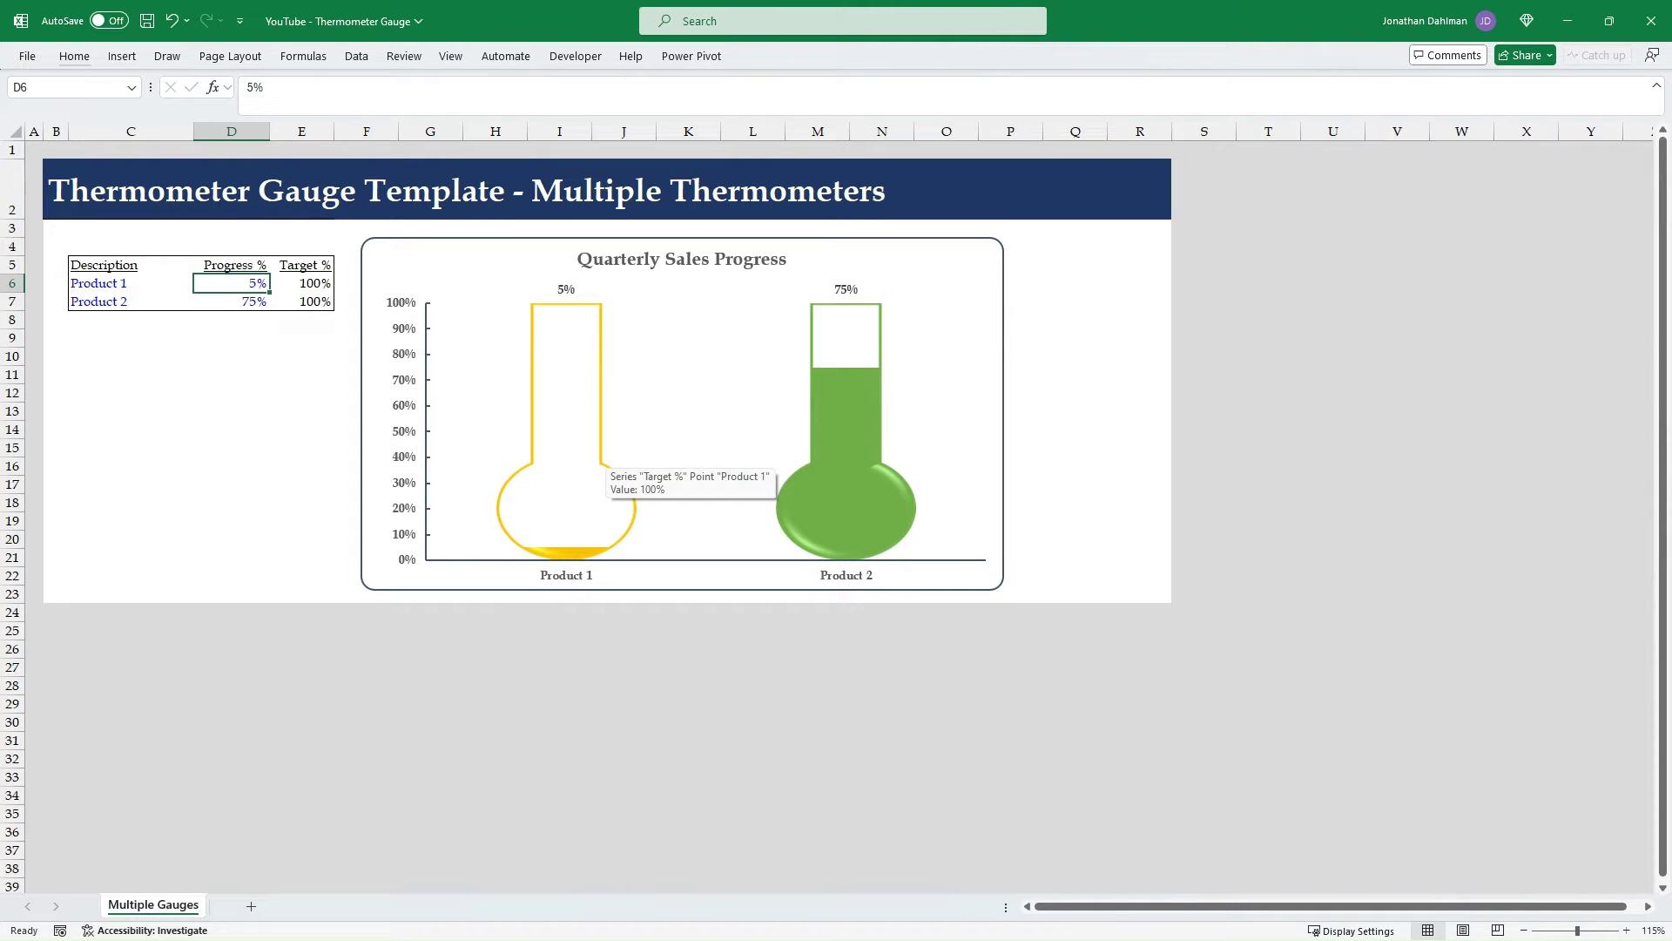
{"action": "type", "text": "15"}
{"action": "key", "text": "Return"}
{"action": "key", "text": "Up"}
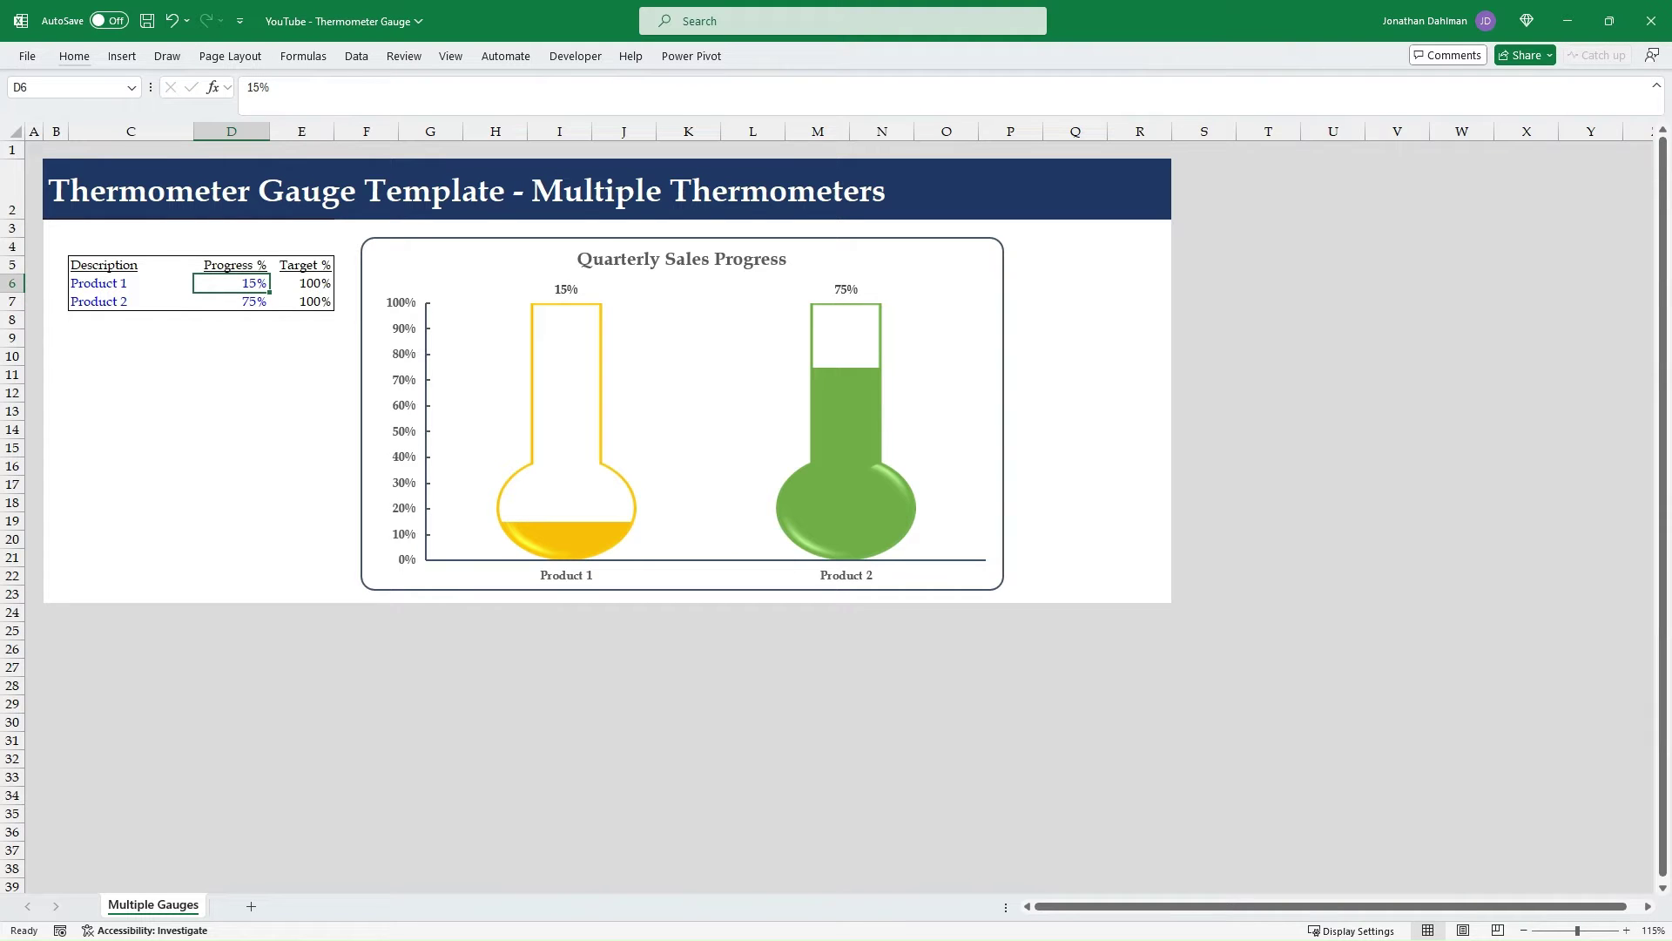
Set Product 1's progress percentage to 55%
{"action": "type", "text": "55"}
{"action": "key", "text": "Return"}
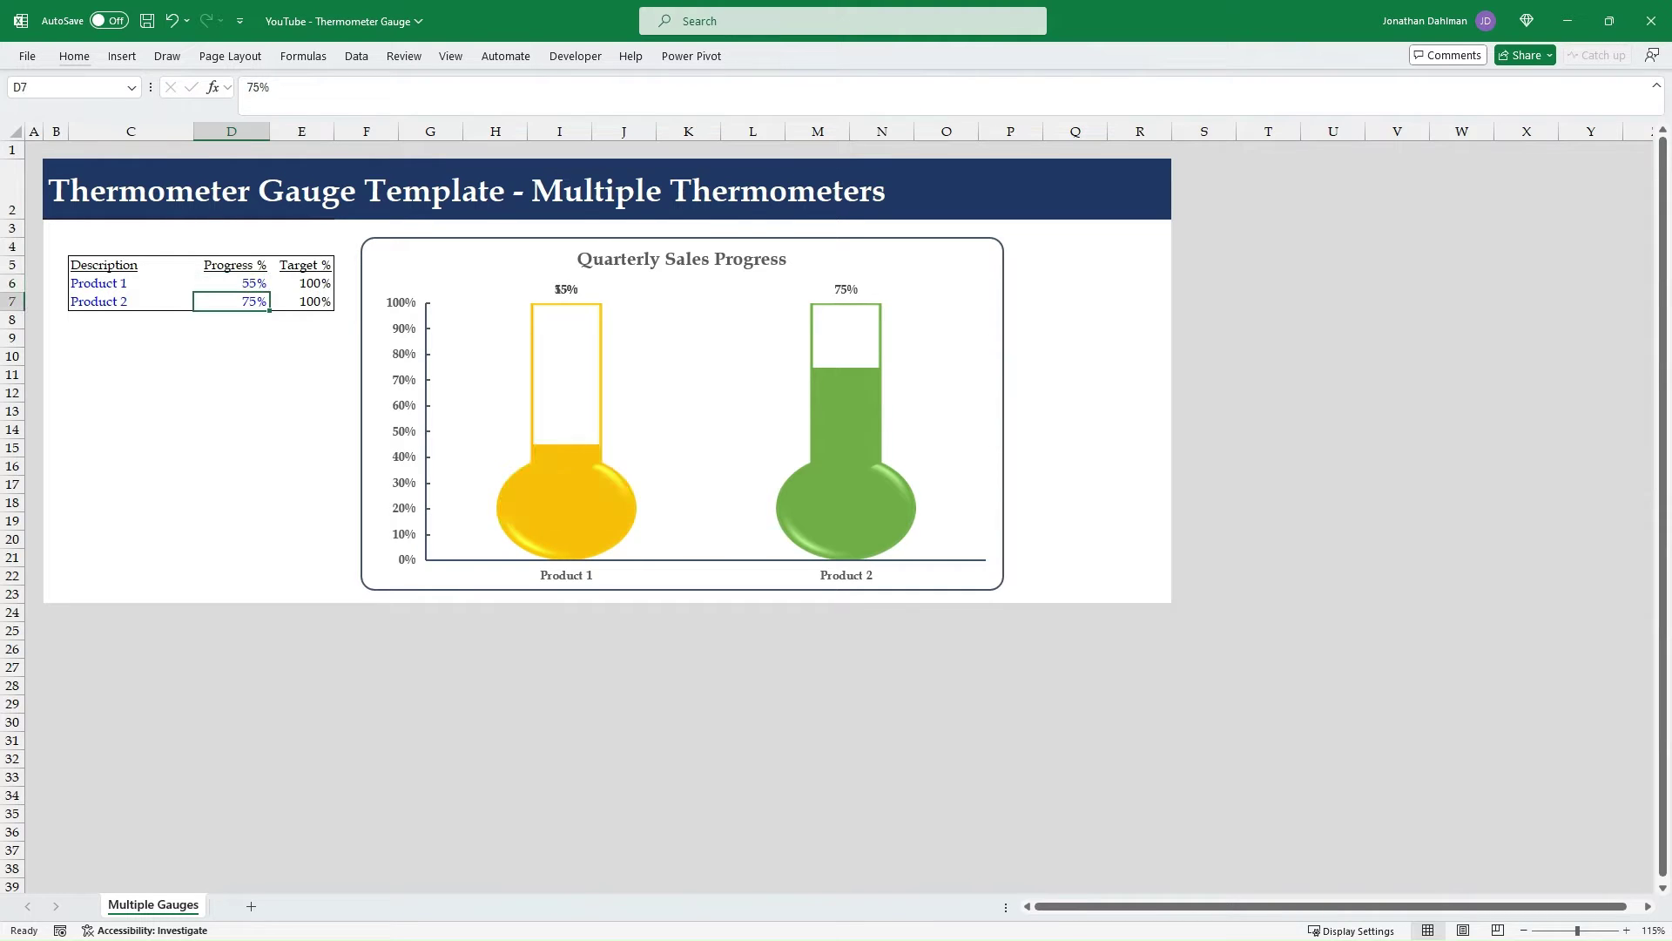
{"action": "key", "text": "Up"}
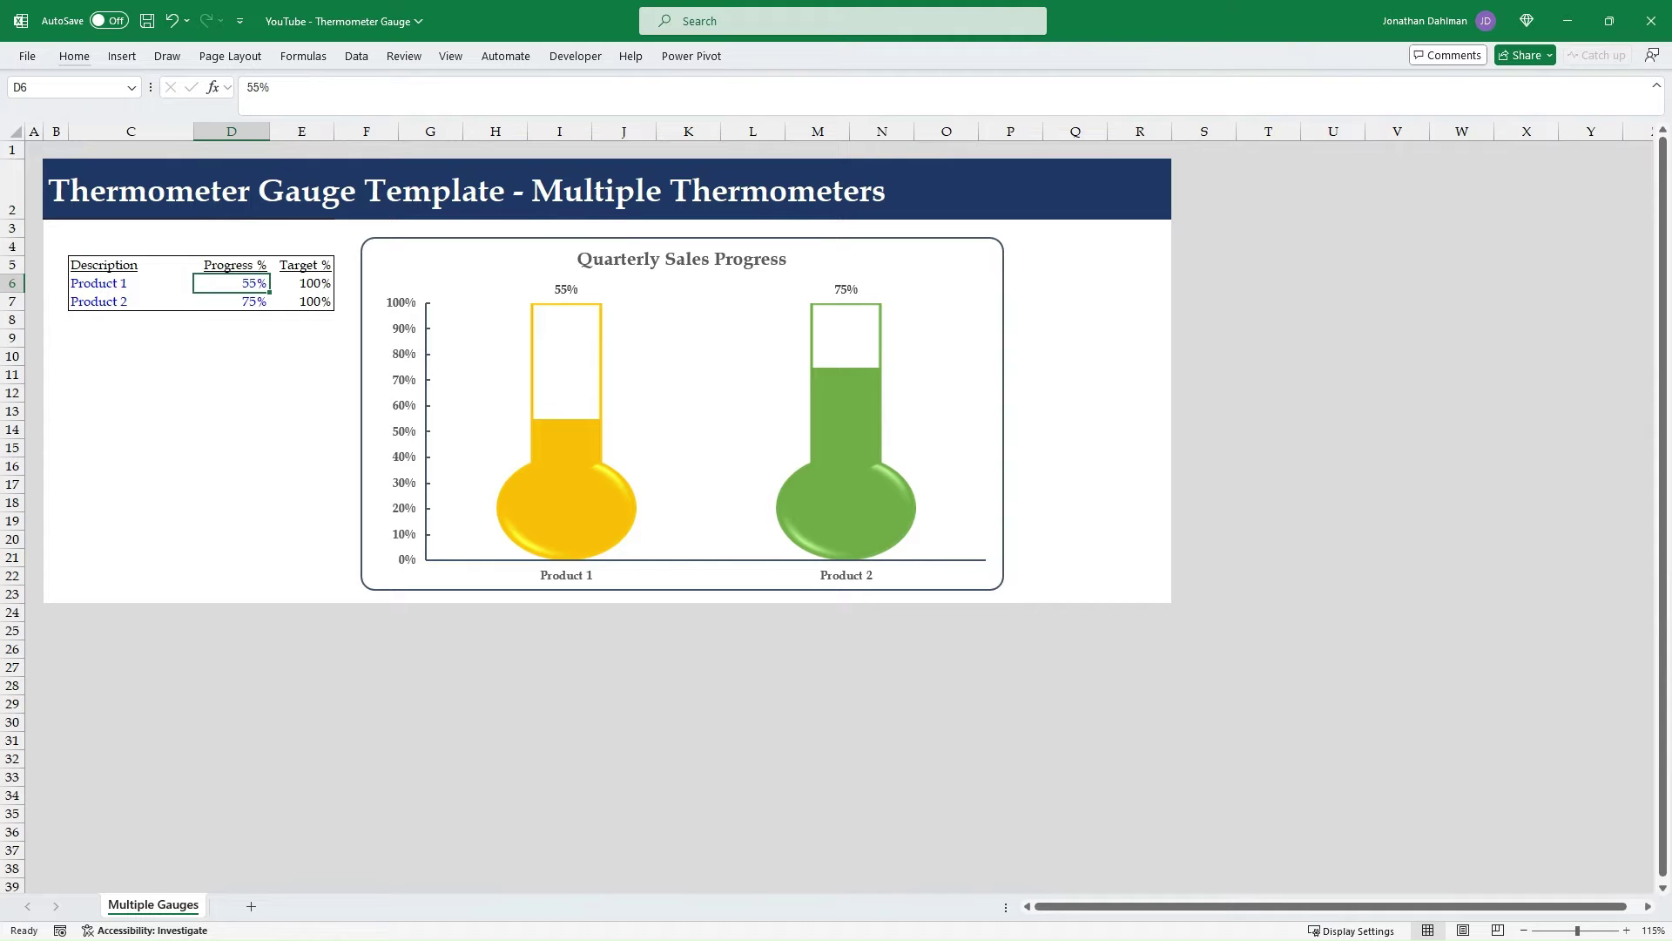
Copy the progress table C5:E7 into a new worksheet, starting at cell B4
{"action": "left_click_drag", "start_coordinate": [131, 265], "coordinate": [302, 301]}
{"action": "key", "text": "ctrl+c"}
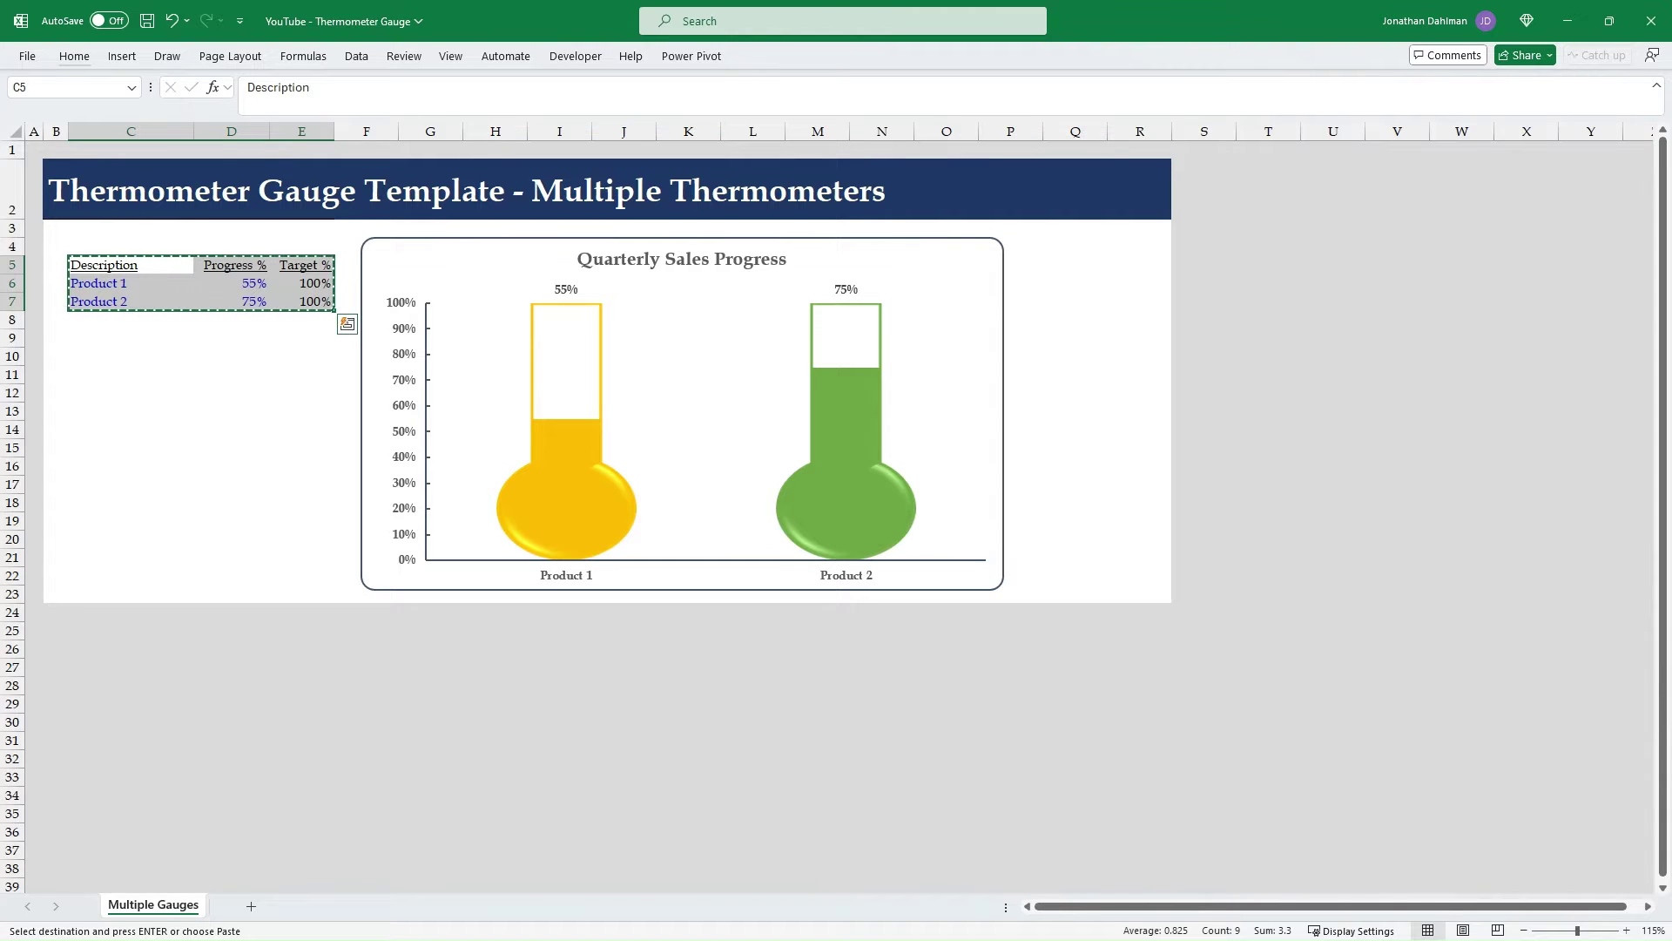
{"action": "left_click", "coordinate": [251, 906]}
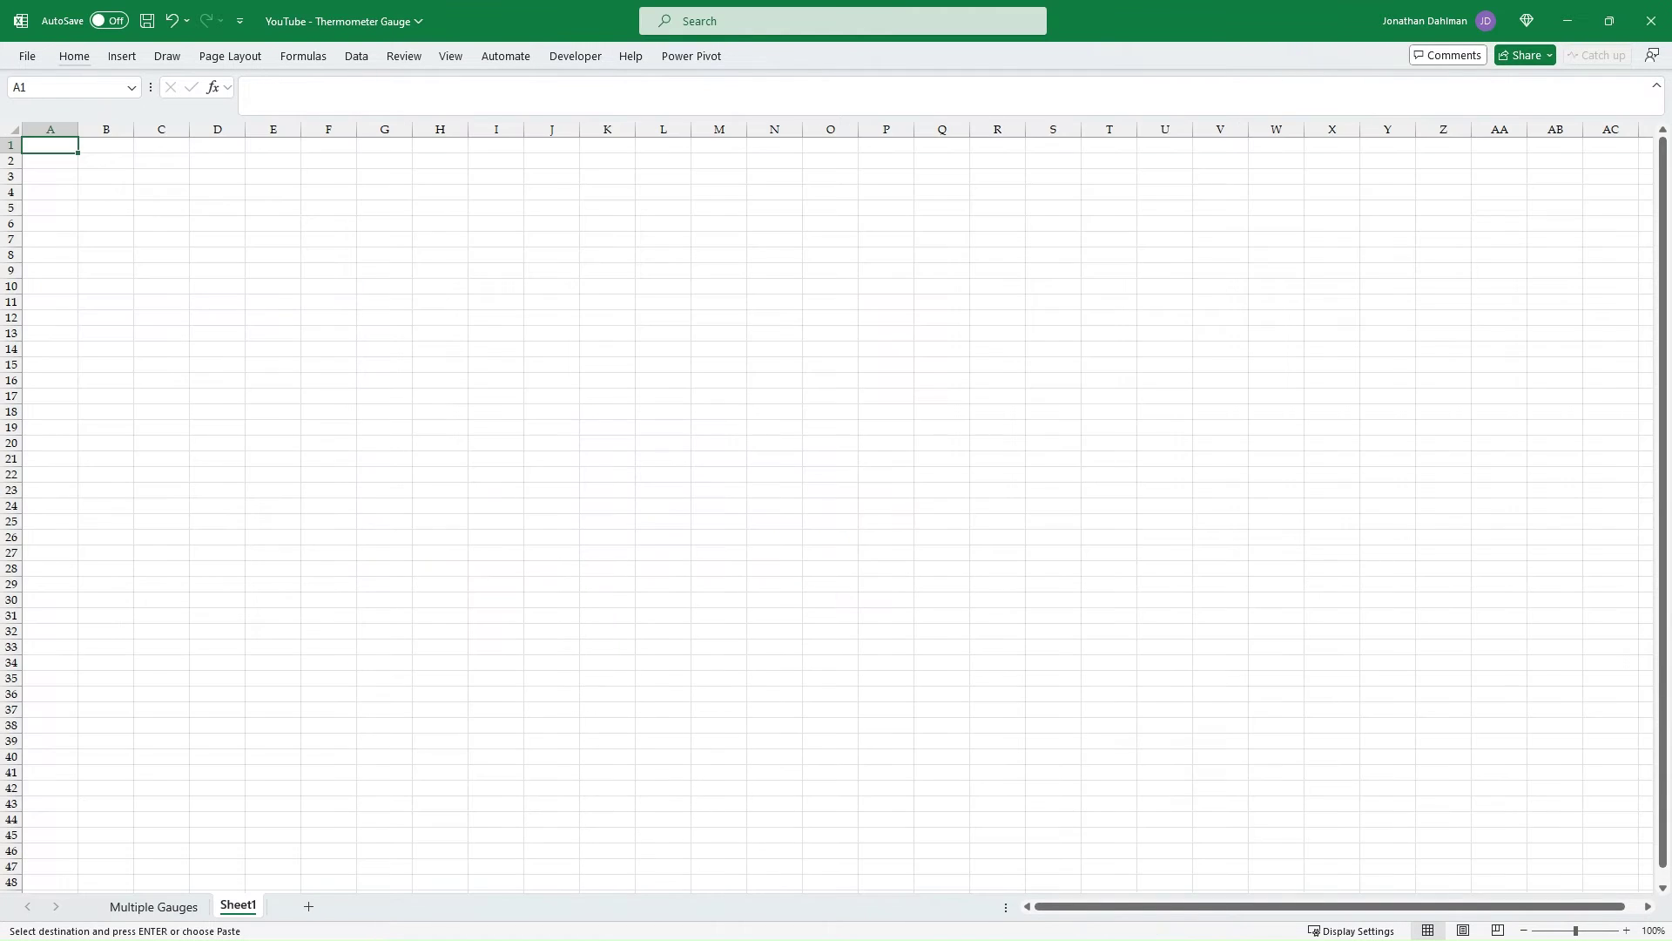
{"action": "left_click", "coordinate": [106, 192]}
{"action": "key", "text": "ctrl+v"}
Autofit the column widths of the pasted table
{"action": "key", "text": "alt+h"}
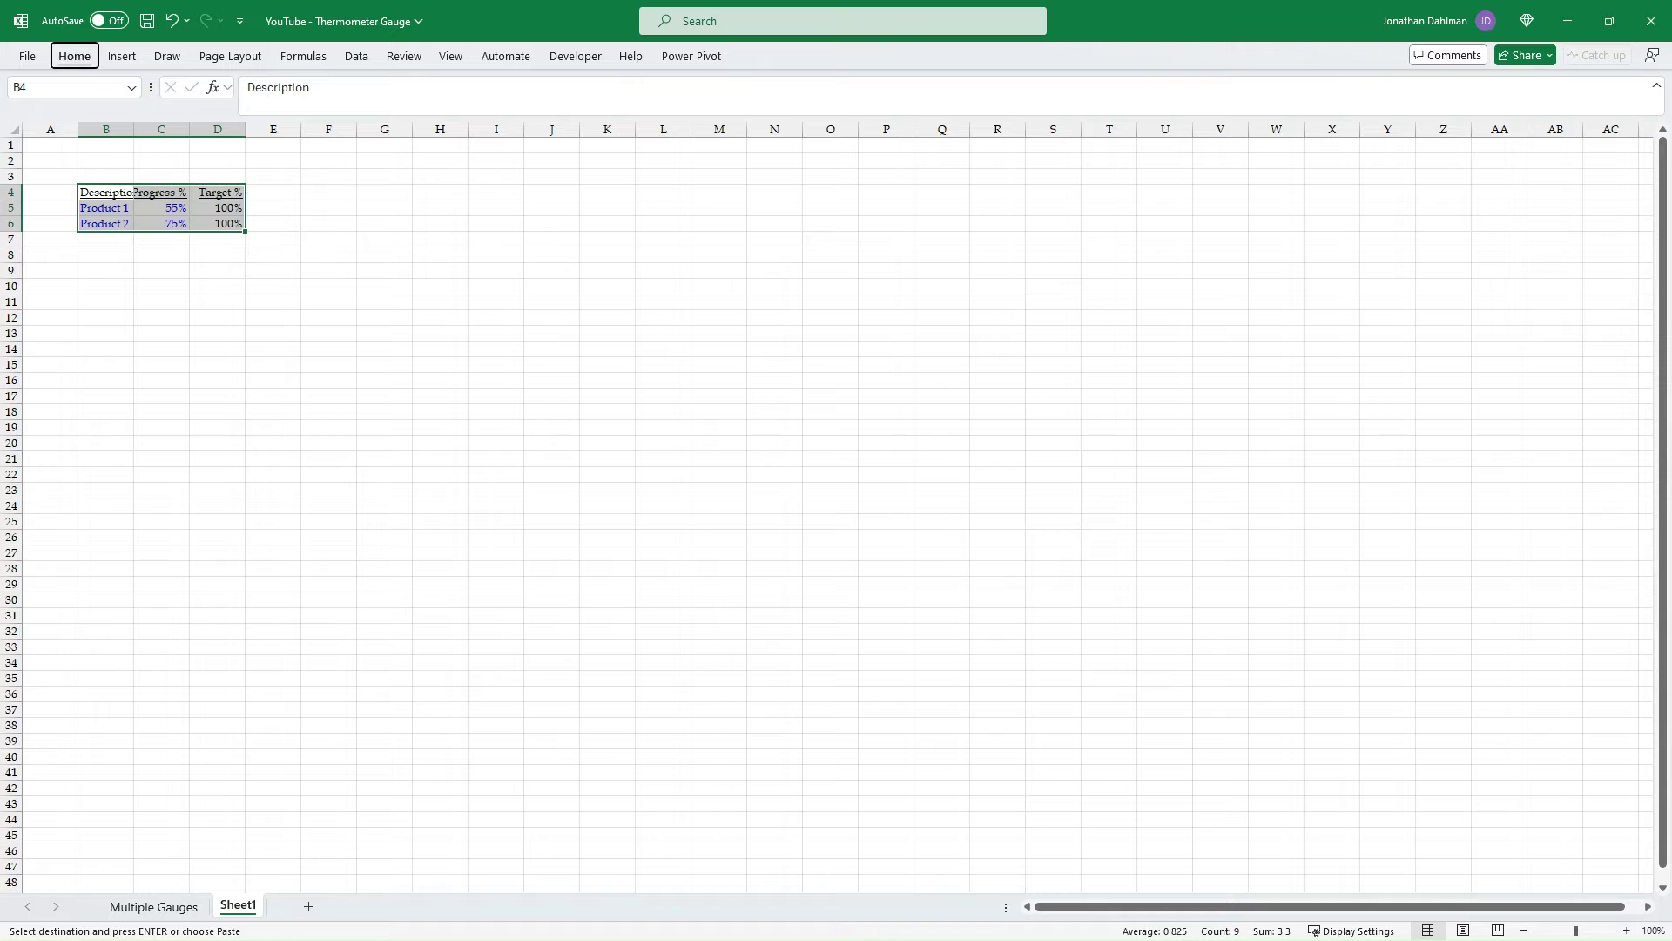
{"action": "key", "text": "o"}
{"action": "key", "text": "i"}
{"action": "left_click", "coordinate": [395, 349]}
Hide the gridlines on the new worksheet
{"action": "key", "text": "alt+w"}
{"action": "key", "text": "v"}
{"action": "key", "text": "g"}
{"action": "left_click", "coordinate": [338, 287]}
Insert a 2-D clustered column chart from B4:D6 and switch its rows and columns so the products become the categories
{"action": "left_click_drag", "start_coordinate": [110, 192], "coordinate": [232, 224]}
{"action": "key", "text": "alt+n"}
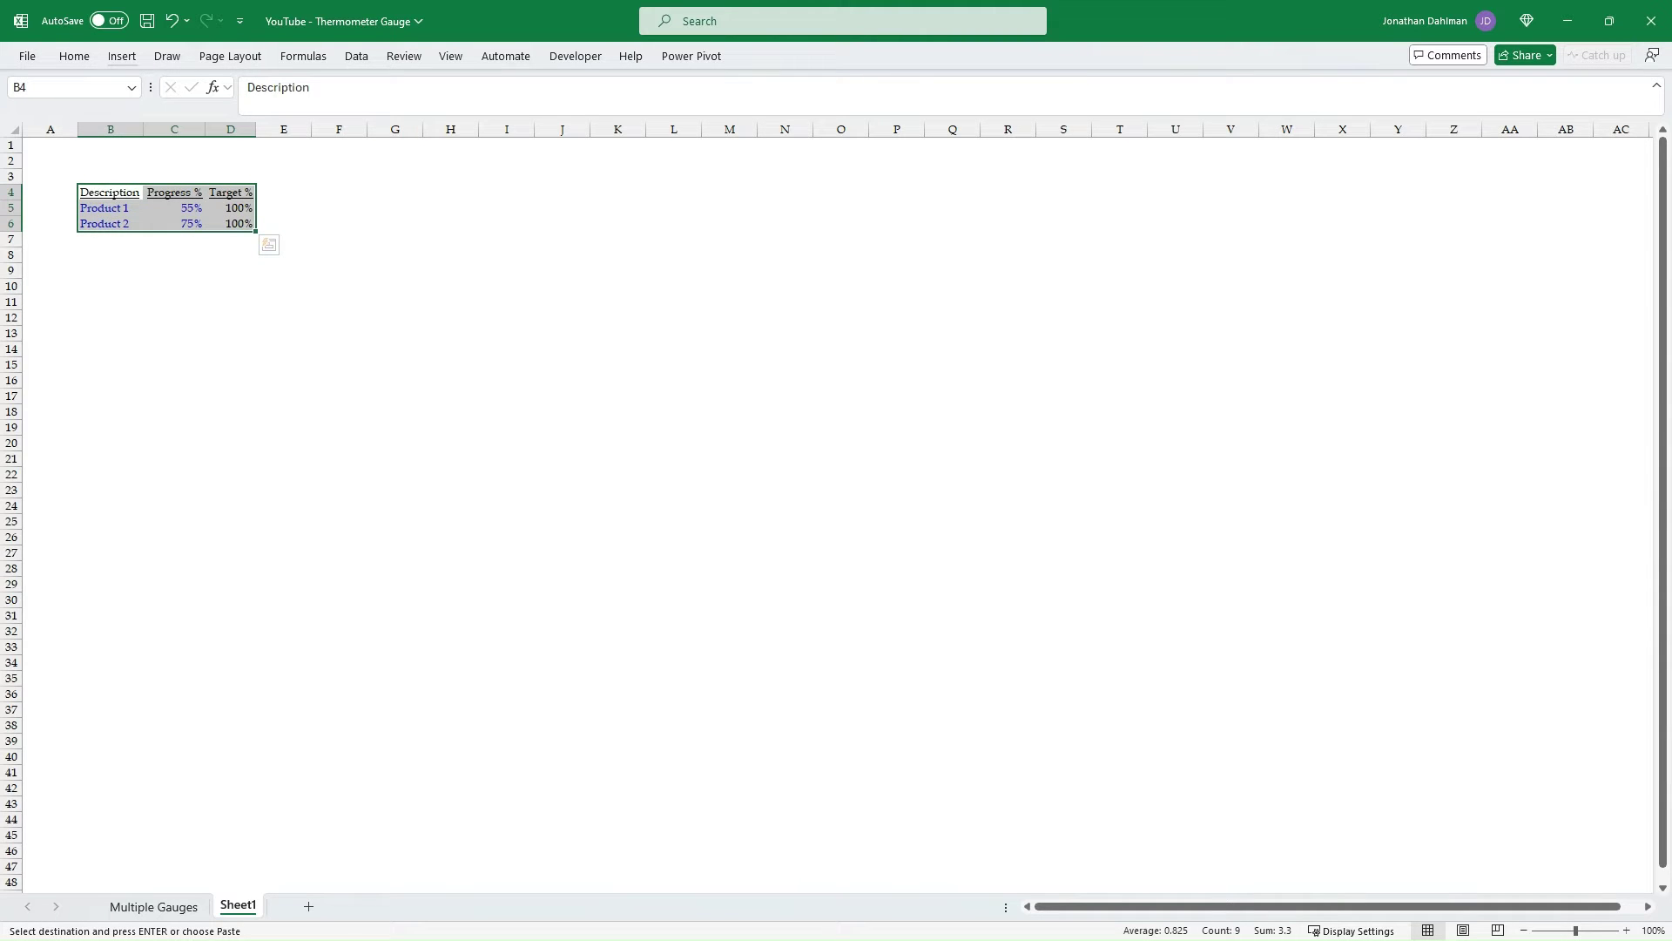
{"action": "left_click", "coordinate": [122, 57]}
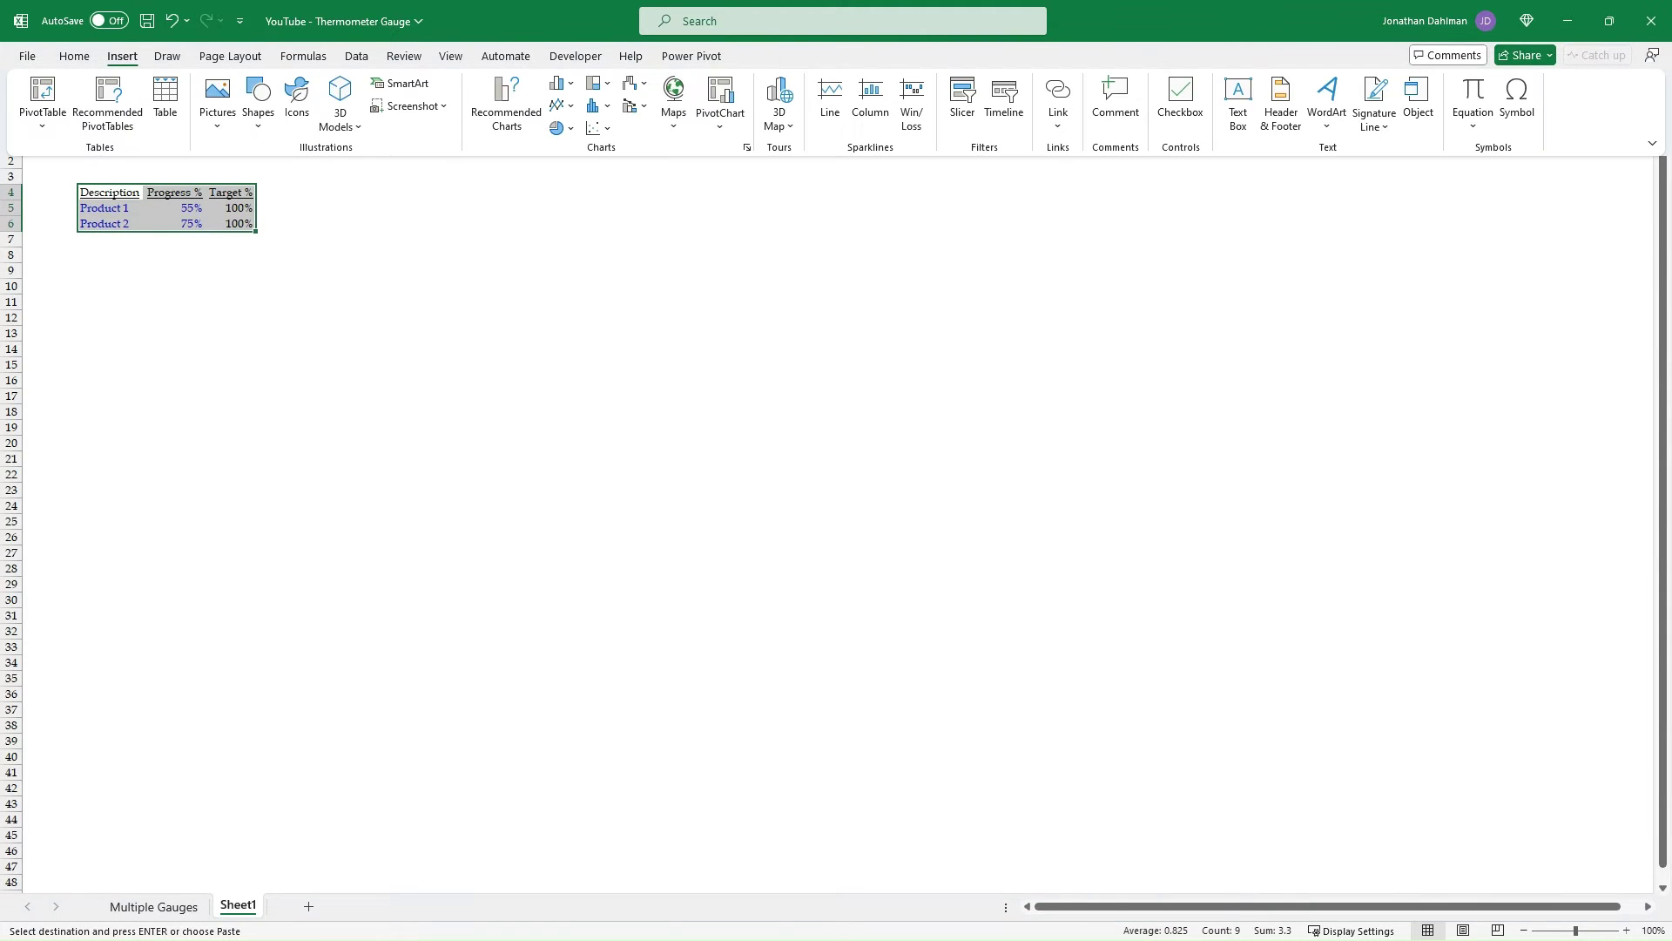
{"action": "left_click", "coordinate": [563, 84]}
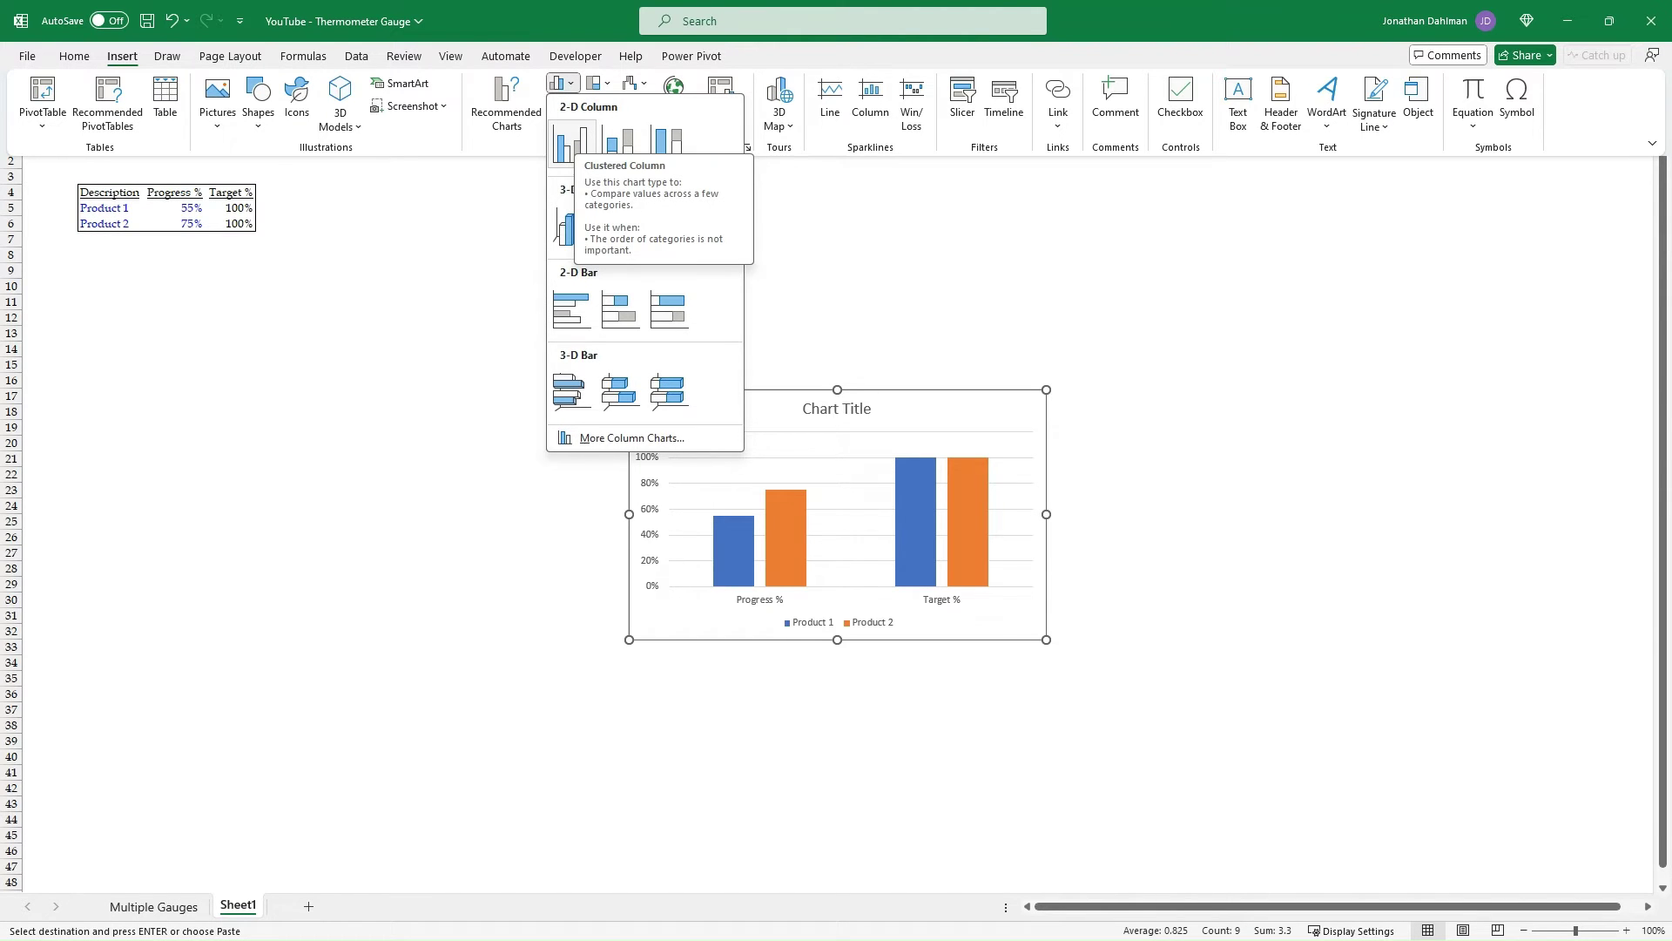
{"action": "key", "text": "Return"}
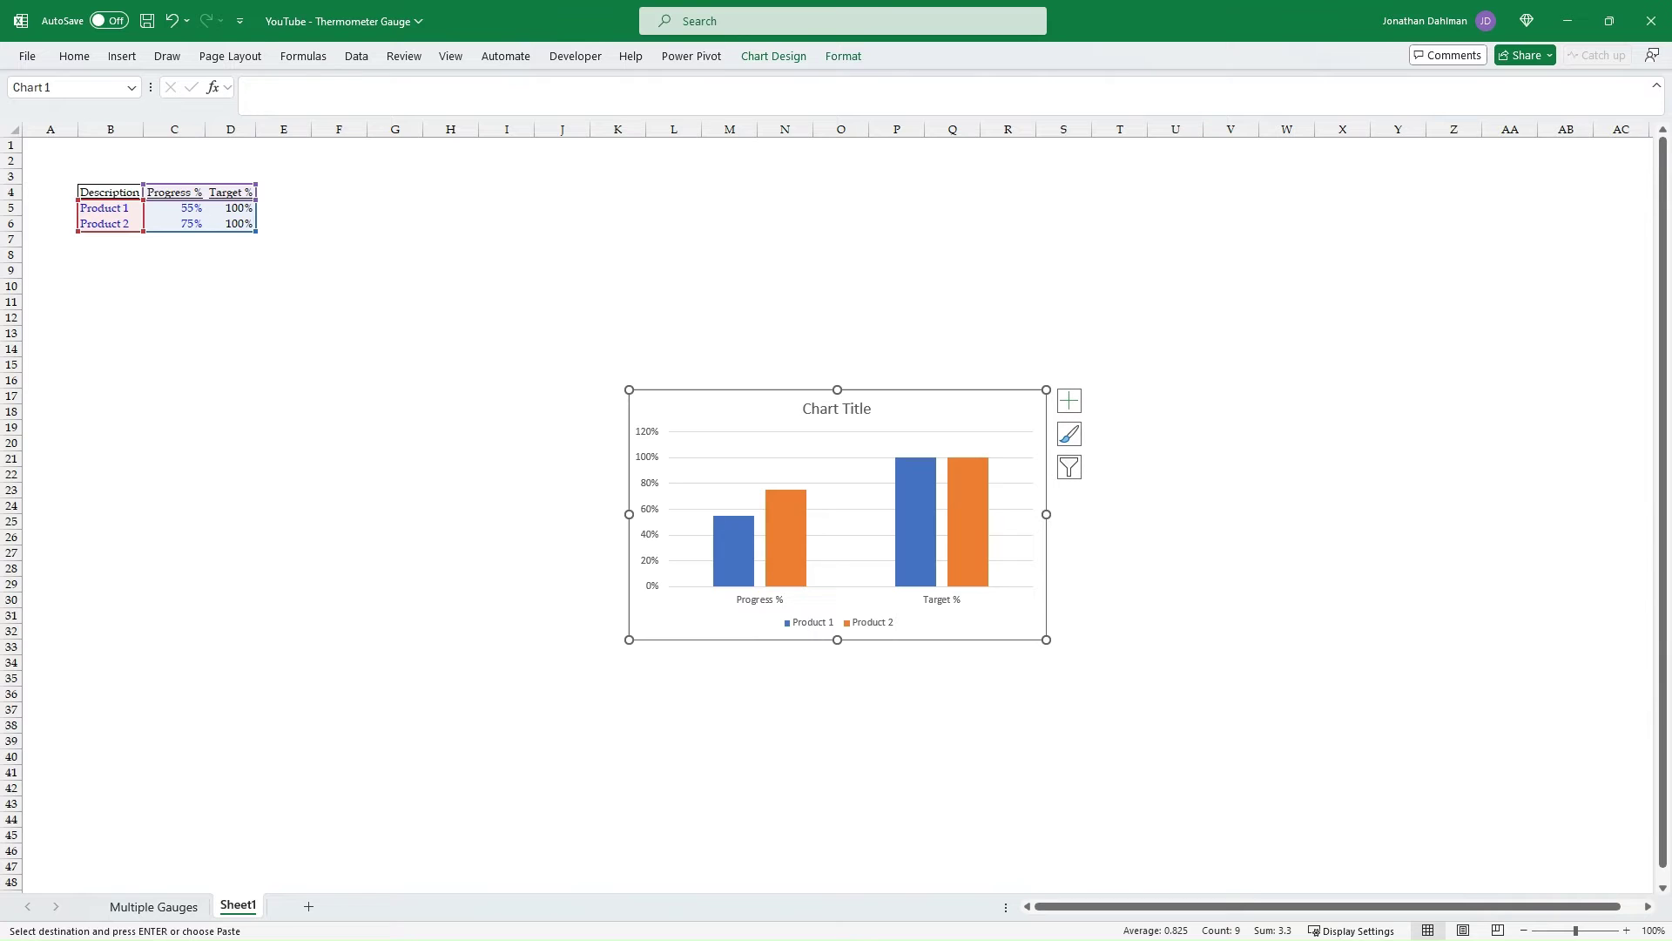
{"action": "left_click", "coordinate": [774, 55]}
{"action": "left_click", "coordinate": [850, 96]}
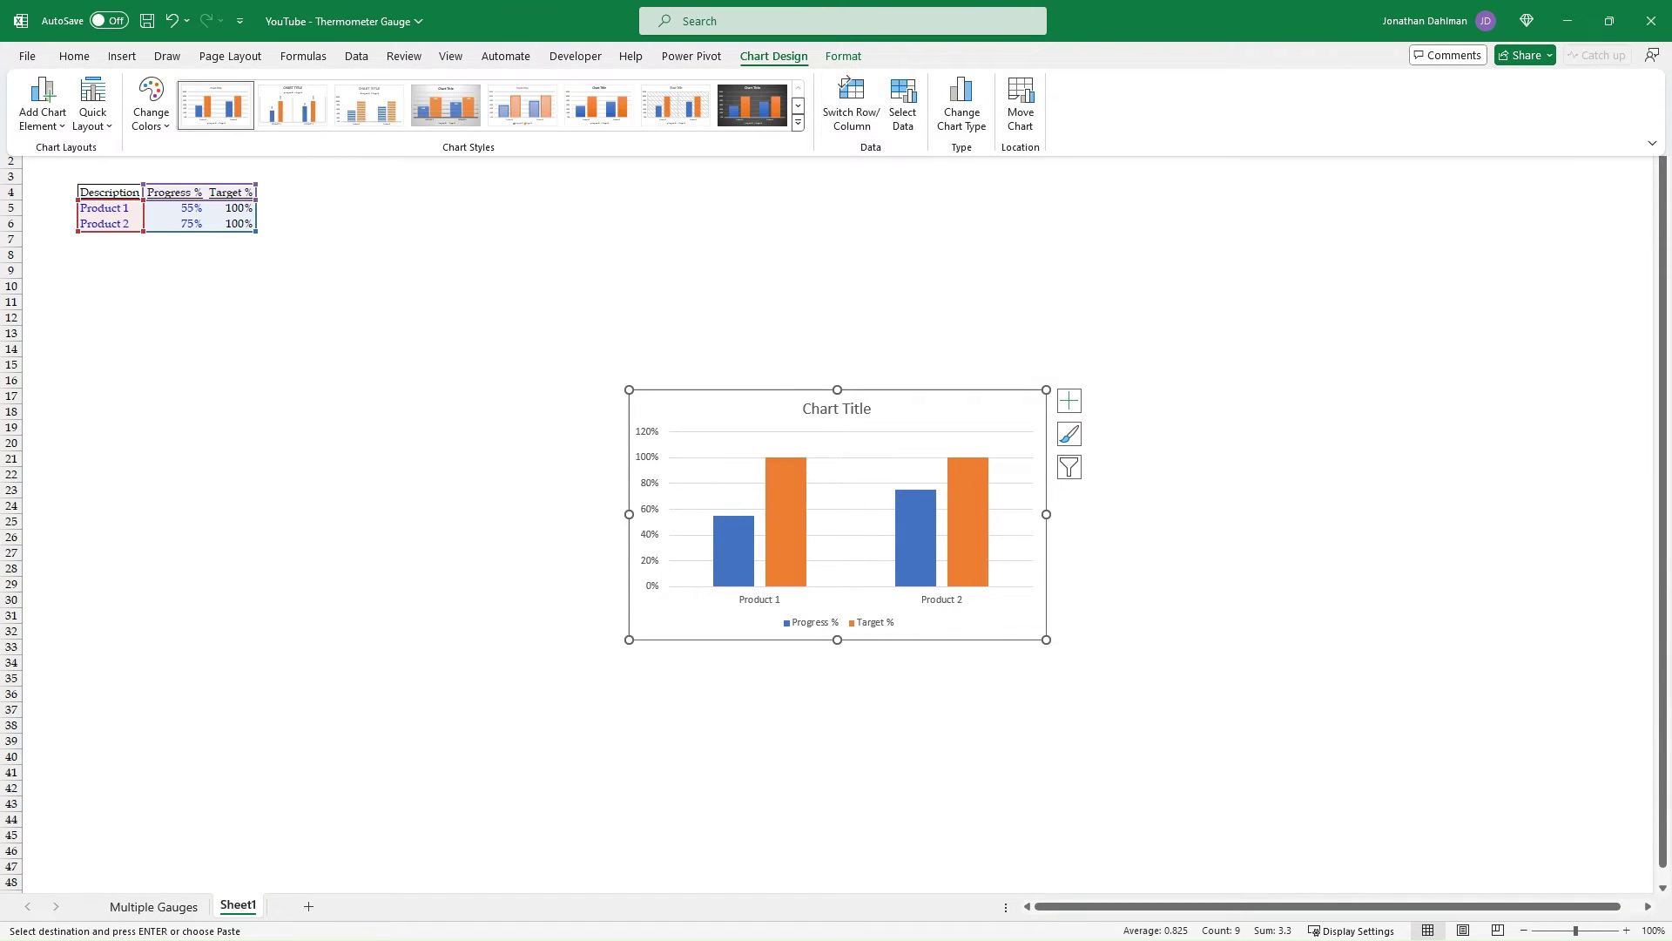
Move the chart nearer to the table and enlarge it to span about columns H to R, rows 7 to 29
{"action": "left_click_drag", "start_coordinate": [906, 403], "coordinate": [700, 244]}
{"action": "left_click_drag", "start_coordinate": [840, 481], "coordinate": [1061, 592]}
{"action": "left_click", "coordinate": [339, 365]}
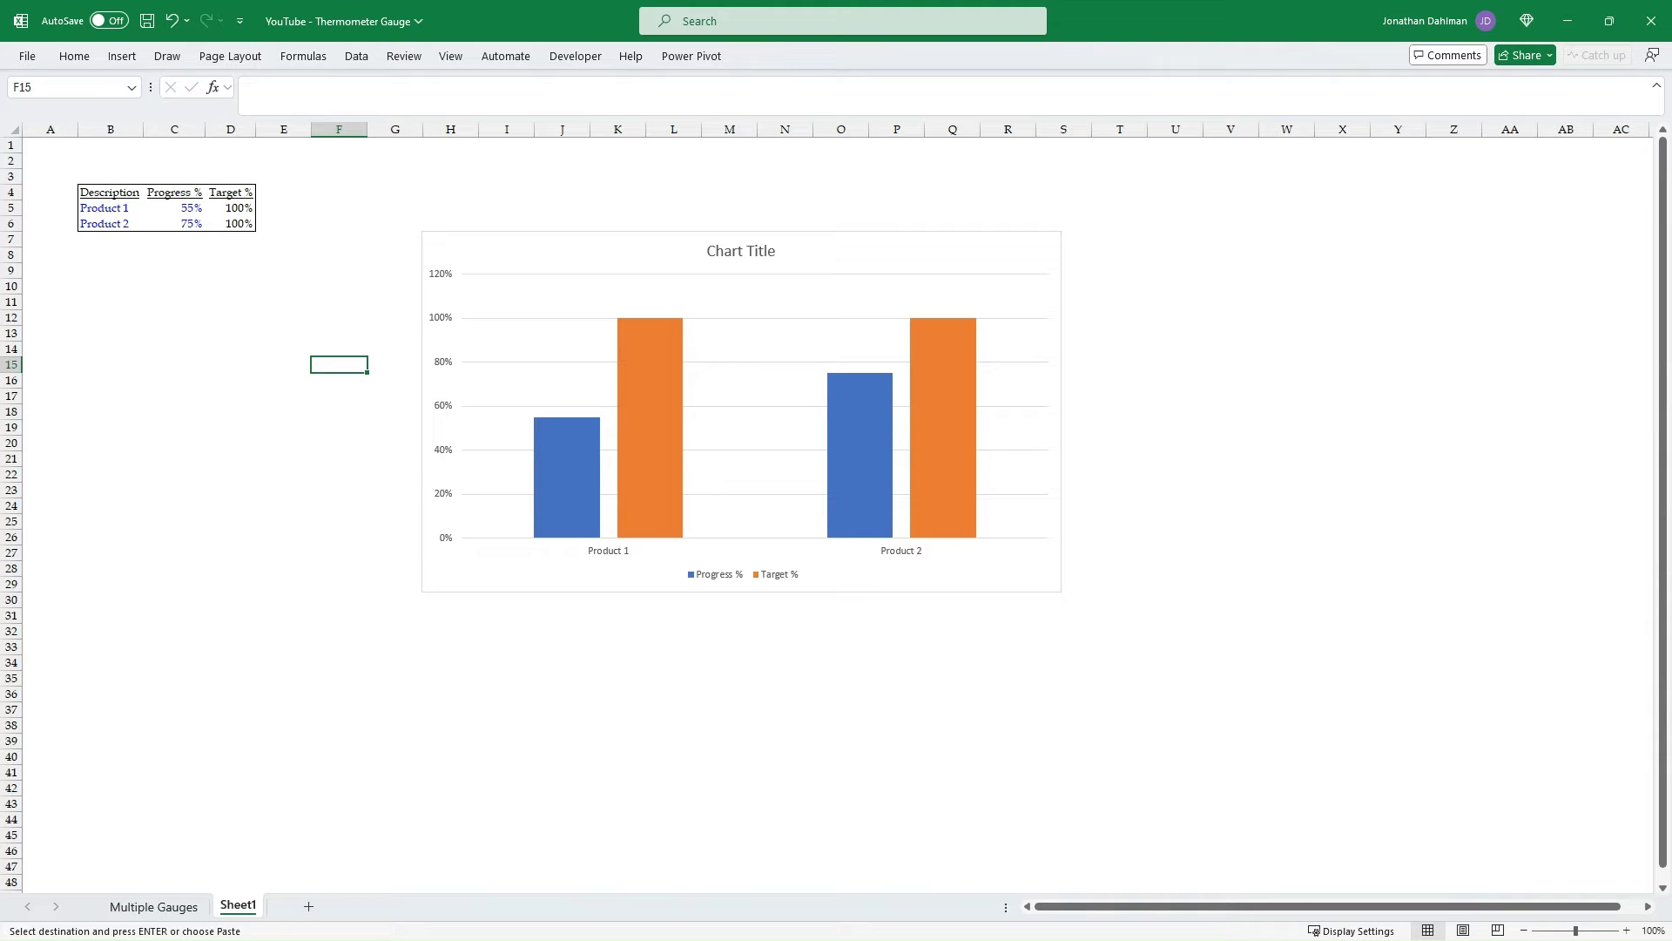
Set the maximum bound of the chart's vertical axis to 1.0 (100%)
{"action": "mouse_move", "coordinate": [570, 462]}
{"action": "left_click", "coordinate": [443, 406]}
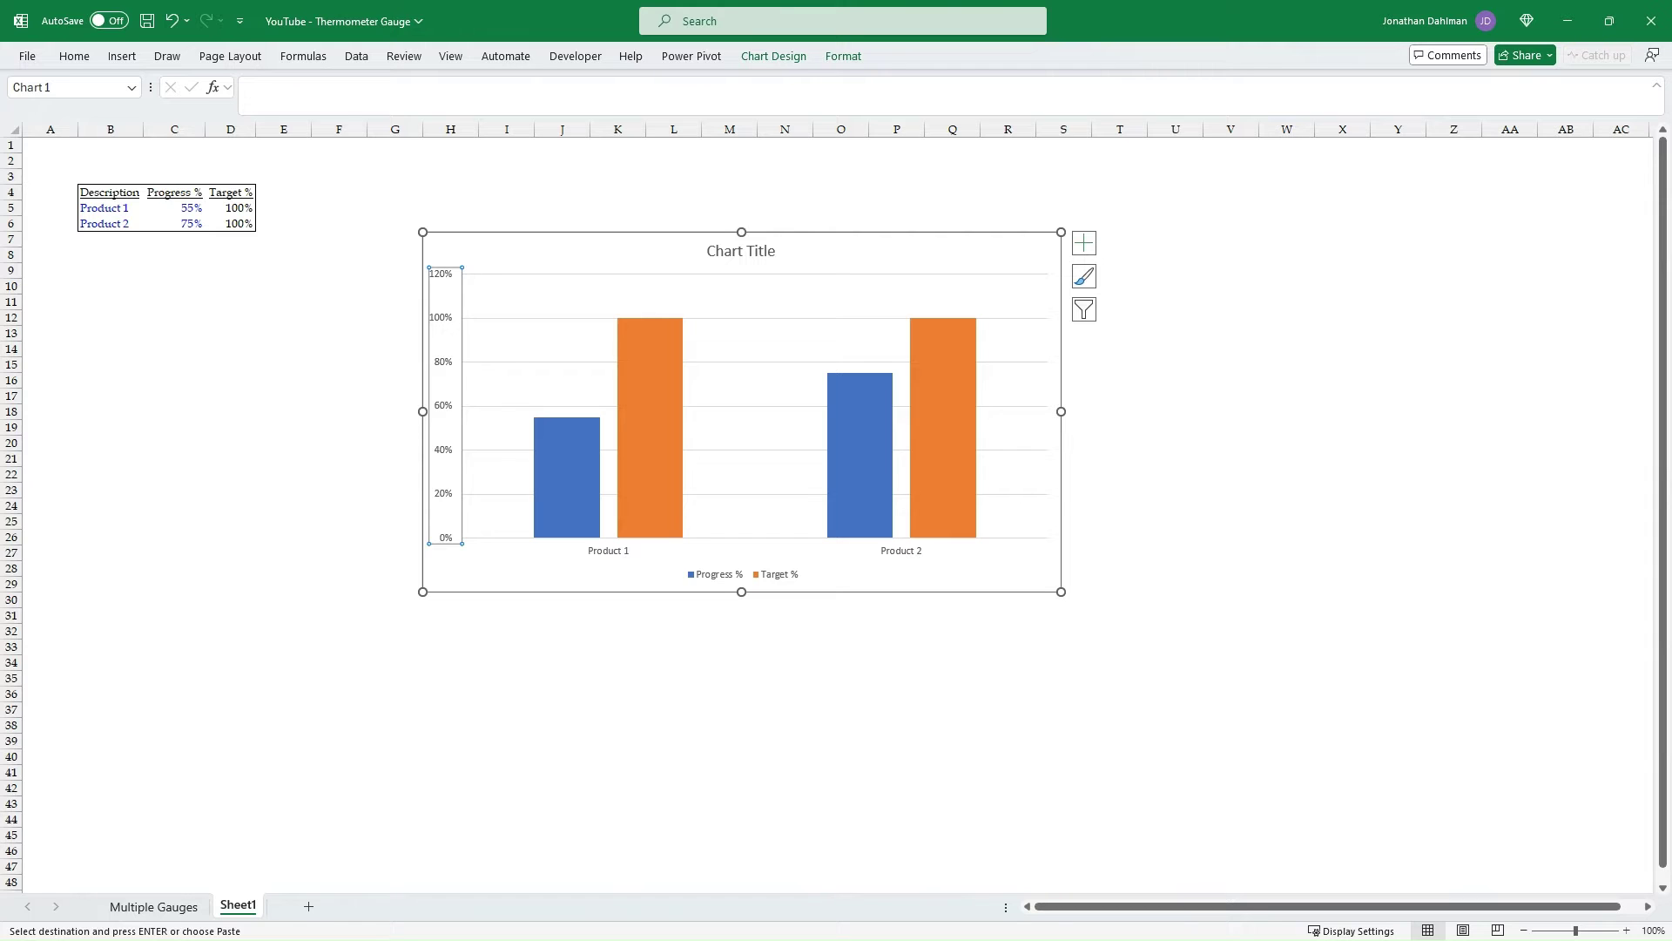
{"action": "key", "text": "ctrl+1"}
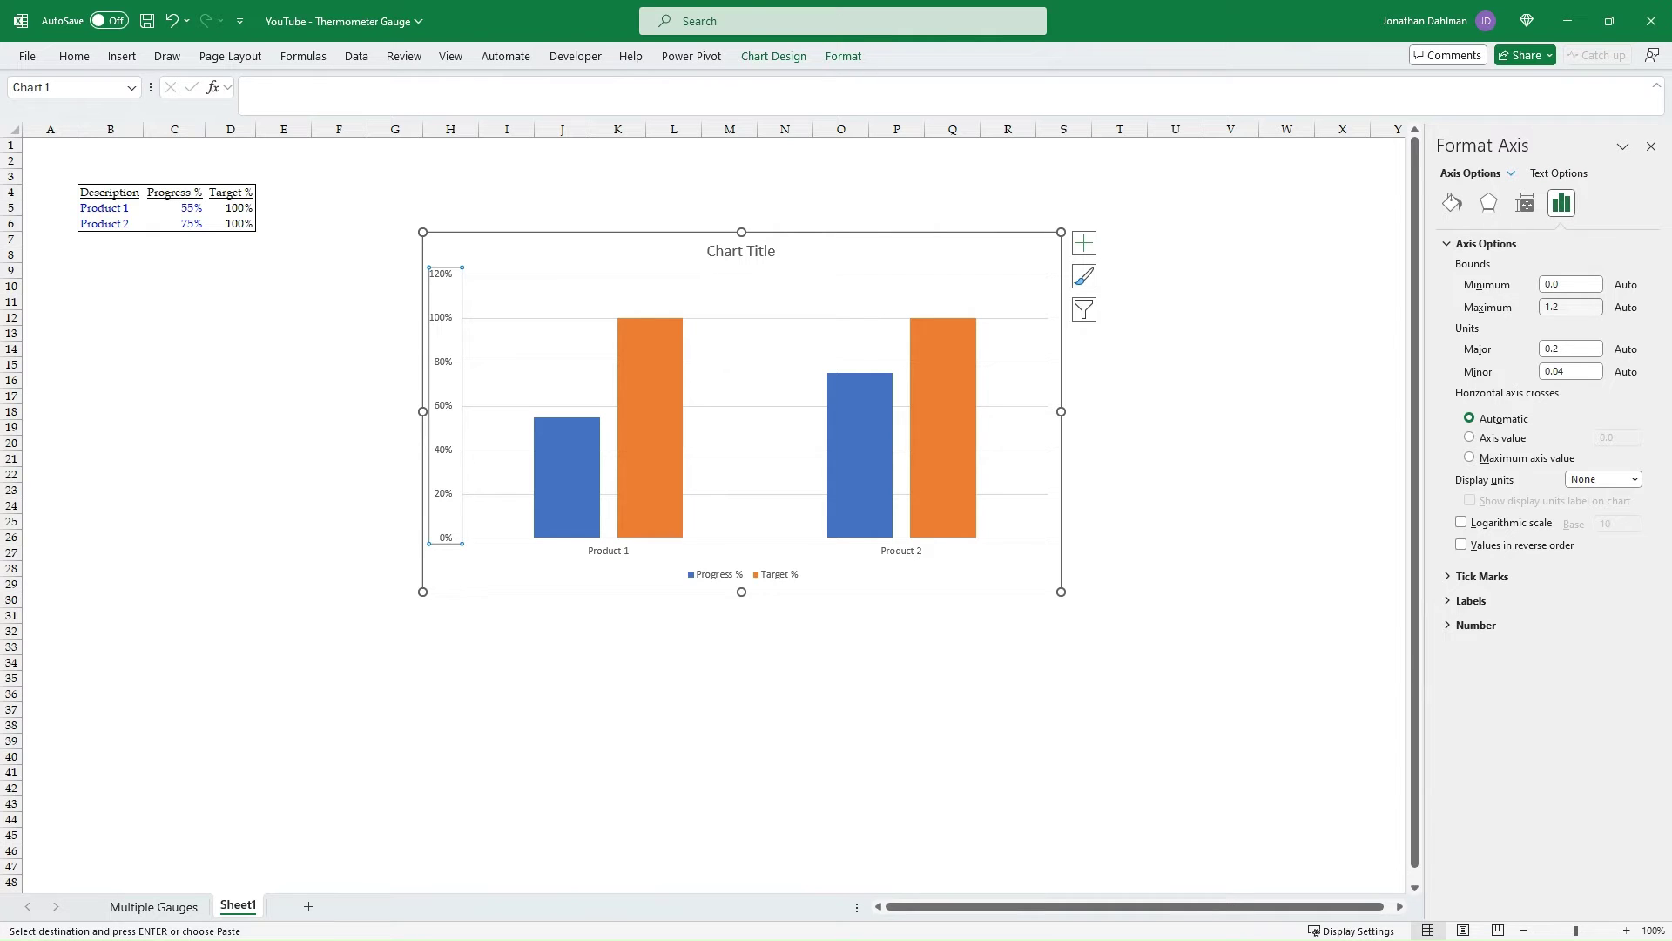
{"action": "left_click", "coordinate": [1568, 308]}
{"action": "key", "text": "BackSpace"}
{"action": "type", "text": "0"}
{"action": "key", "text": "Tab"}
{"action": "left_click", "coordinate": [1231, 396]}
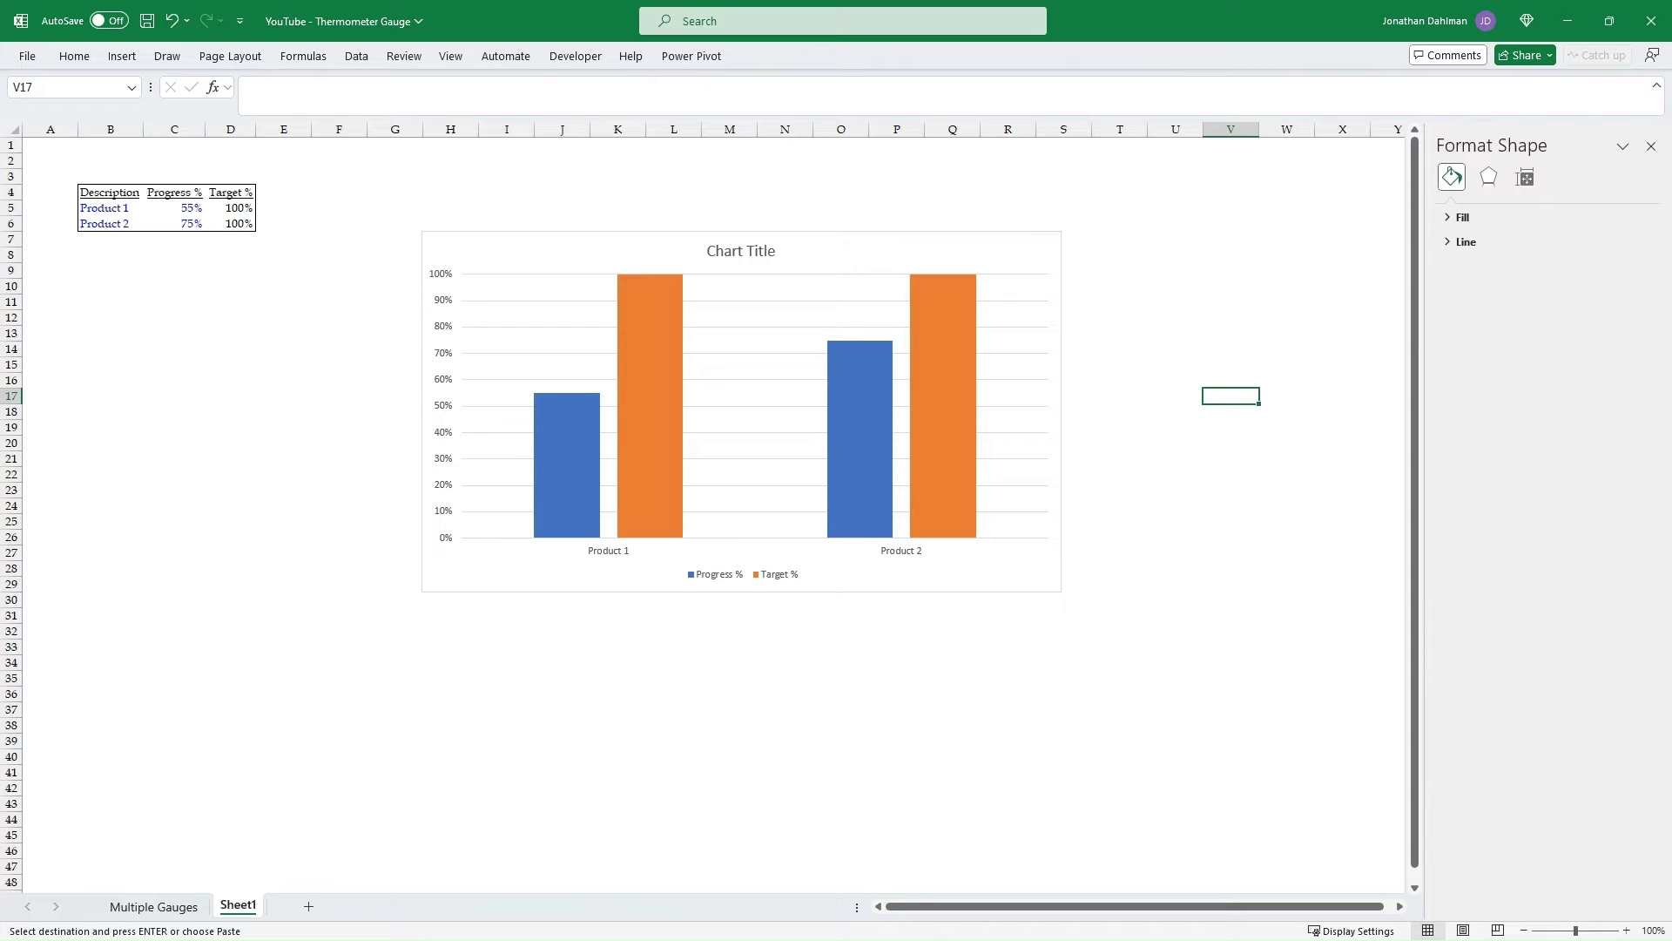
Set Product 1's progress to 15% and Product 2's progress to 115%
{"action": "left_click", "coordinate": [174, 208]}
{"action": "type", "text": "15"}
{"action": "key", "text": "Return"}
{"action": "type", "text": "115"}
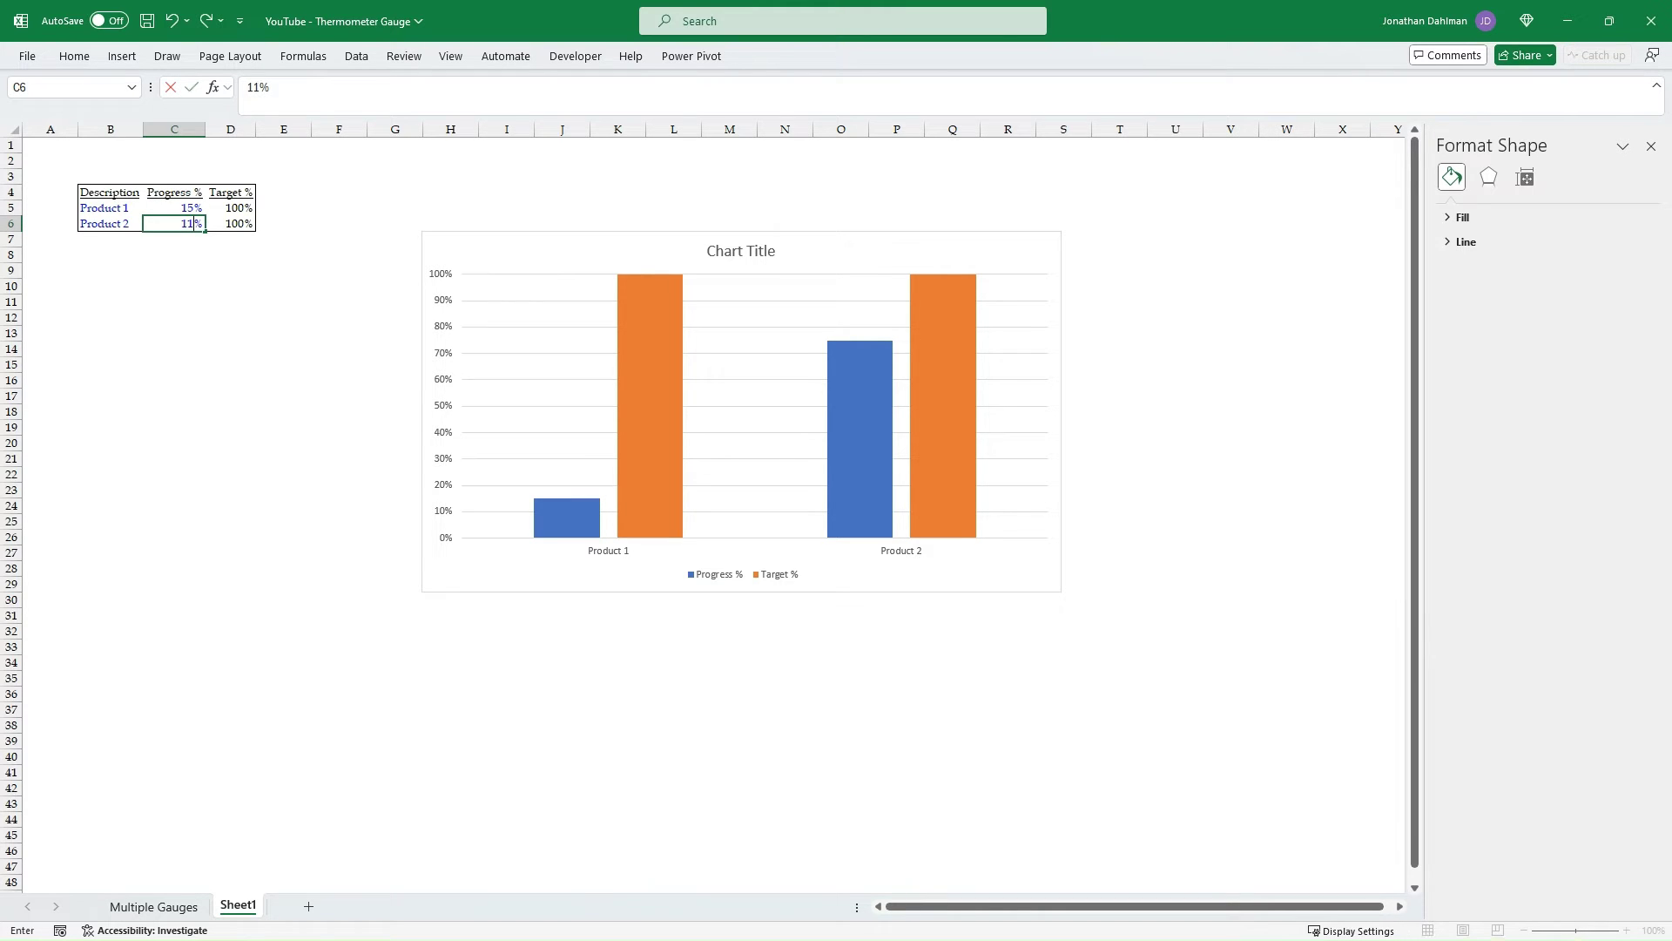
{"action": "key", "text": "Return"}
{"action": "left_click", "coordinate": [175, 224]}
{"action": "mouse_move", "coordinate": [862, 295]}
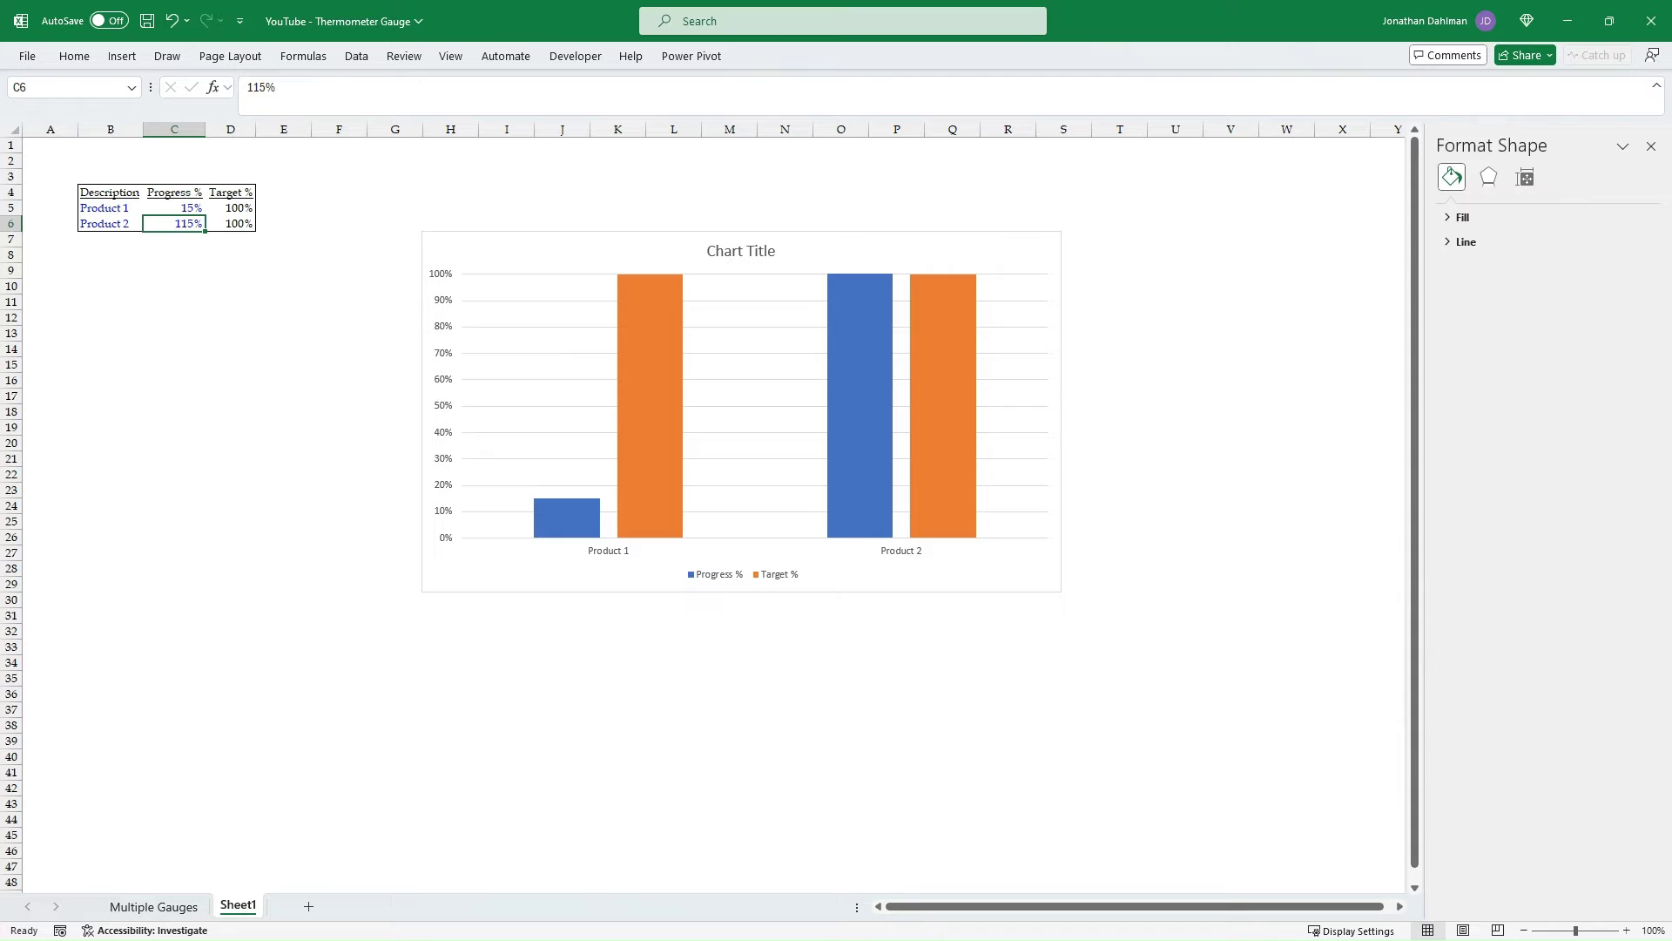
Switch to PowerPoint and draw a vertical rectangle about 3" high and 0.7" wide on the blank slide
{"action": "key", "text": "alt+Tab"}
{"action": "key", "text": "alt+Tab"}
{"action": "key", "text": "alt+Tab"}
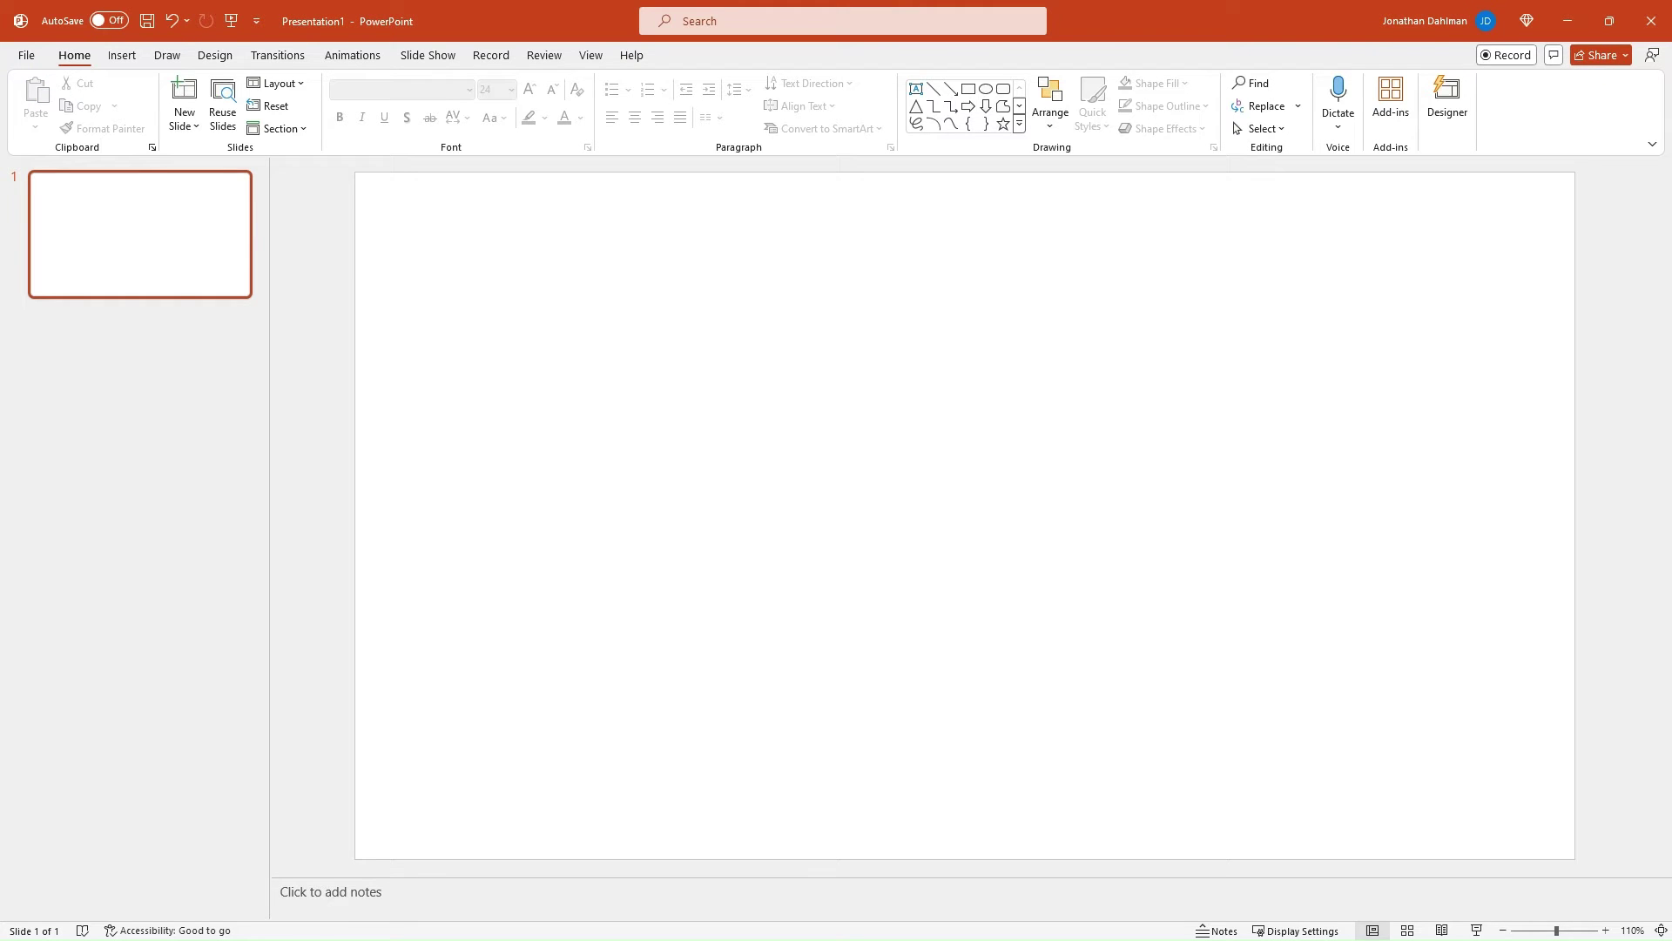
{"action": "left_click", "coordinate": [122, 55]}
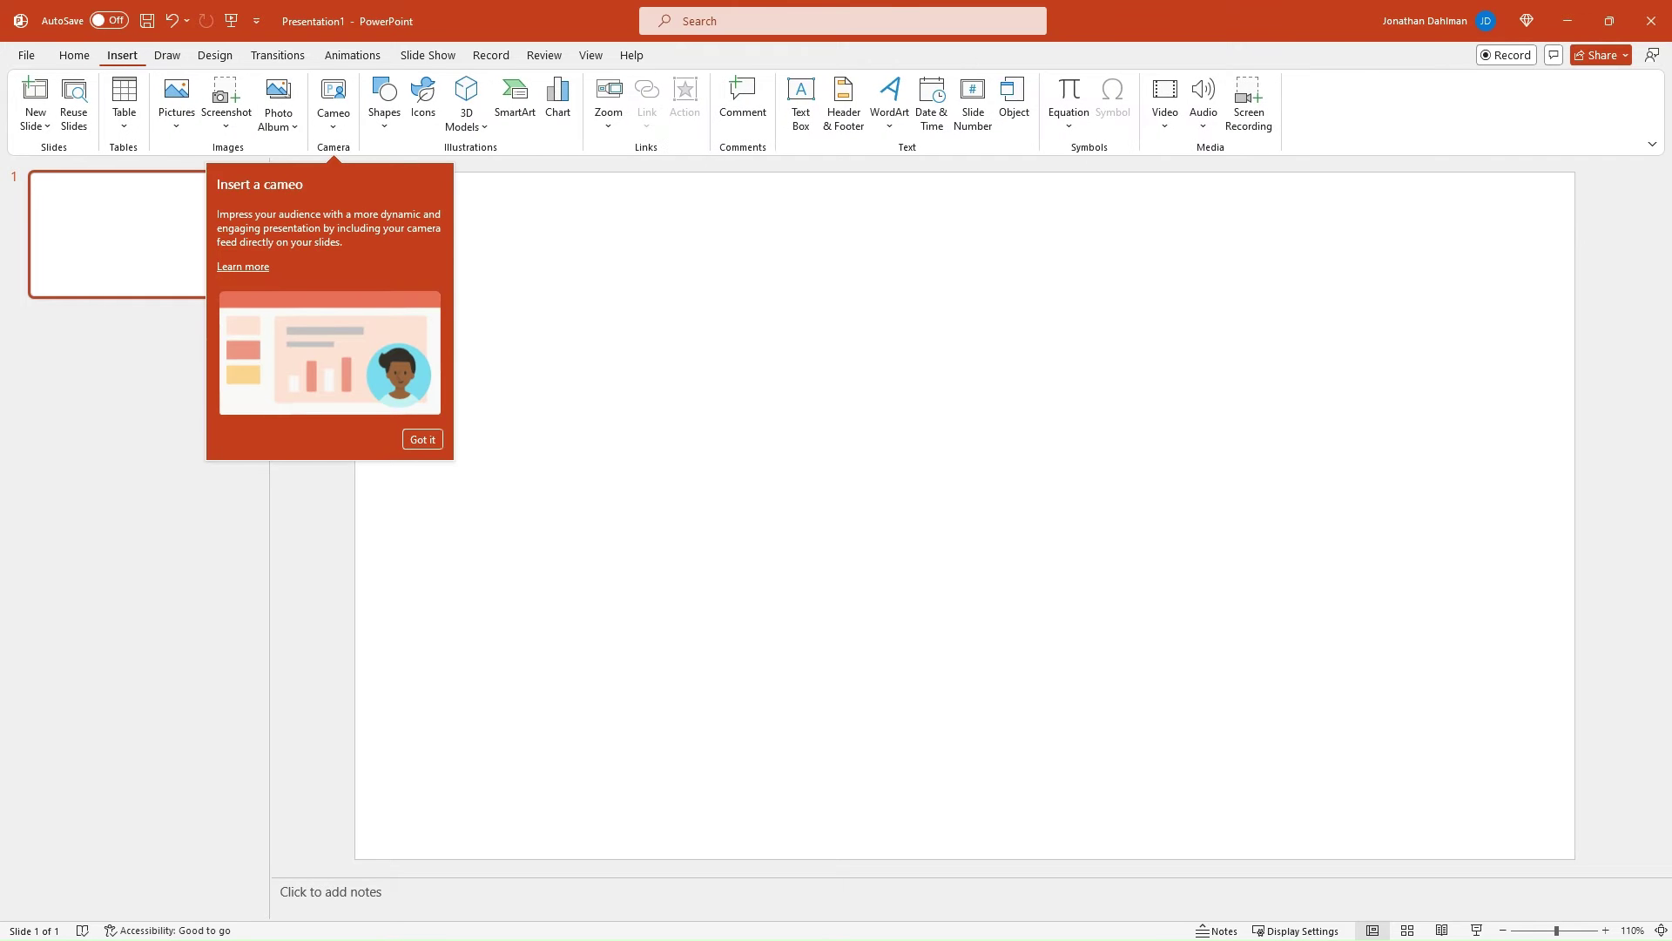
{"action": "left_click", "coordinate": [384, 101]}
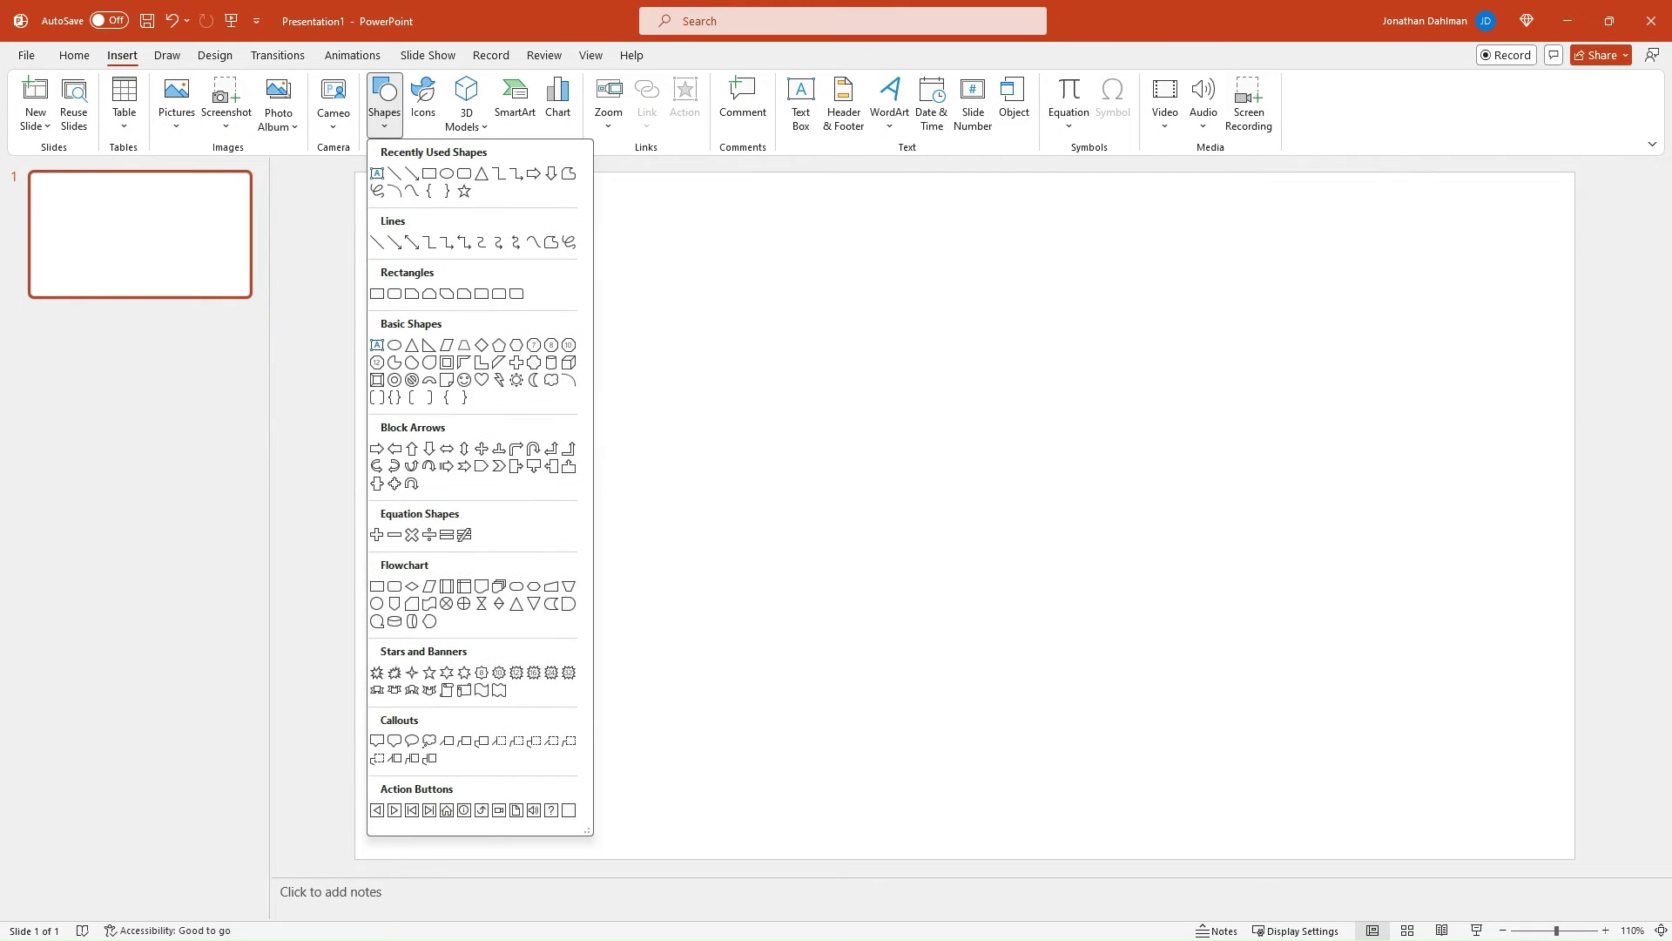
{"action": "left_click", "coordinate": [377, 293]}
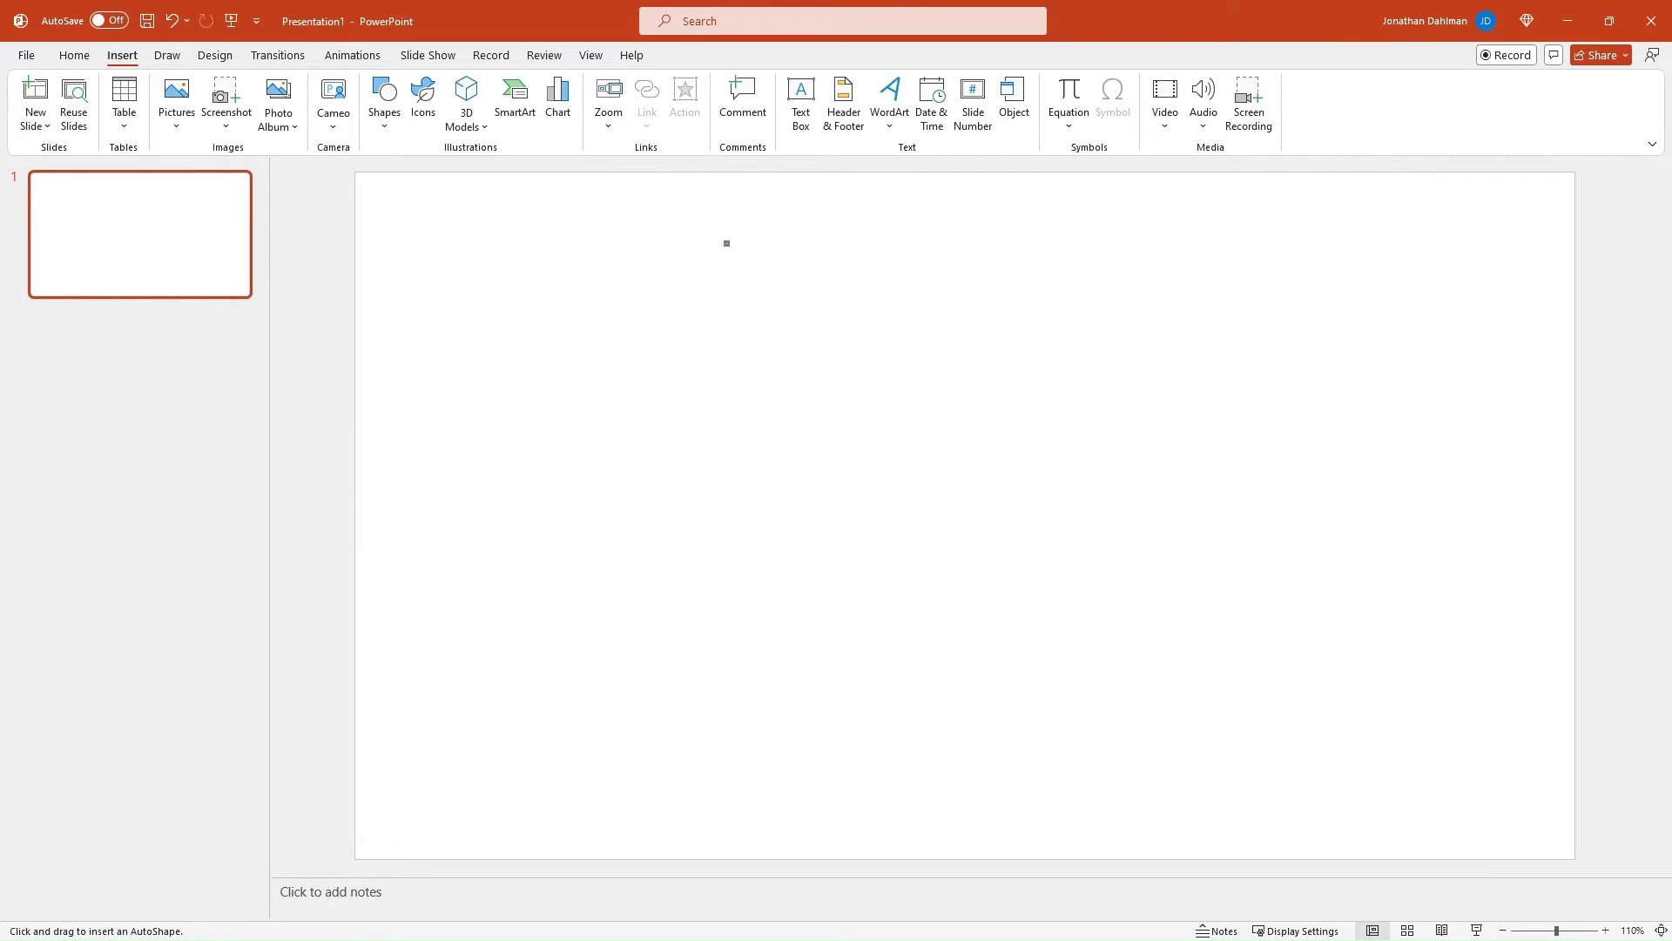
{"action": "left_click_drag", "start_coordinate": [726, 243], "coordinate": [793, 516]}
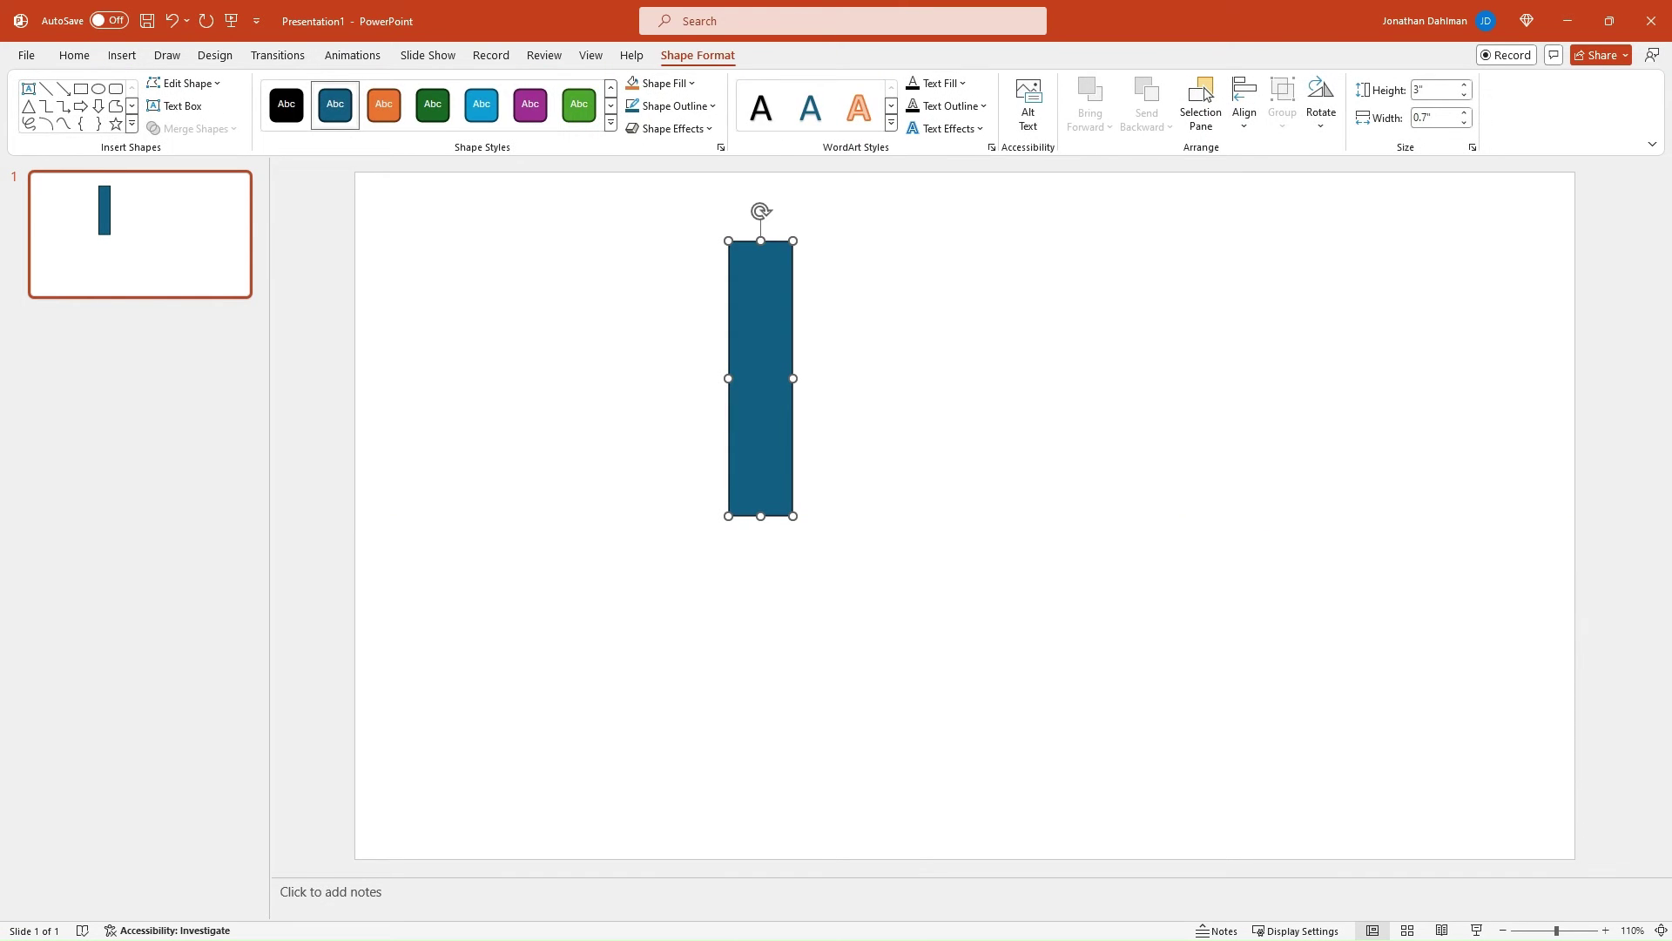
Draw a Flowchart: Connector circle about 1.39" high and 1.46" wide, centred over the rectangle's lower end
{"action": "left_click", "coordinate": [122, 55]}
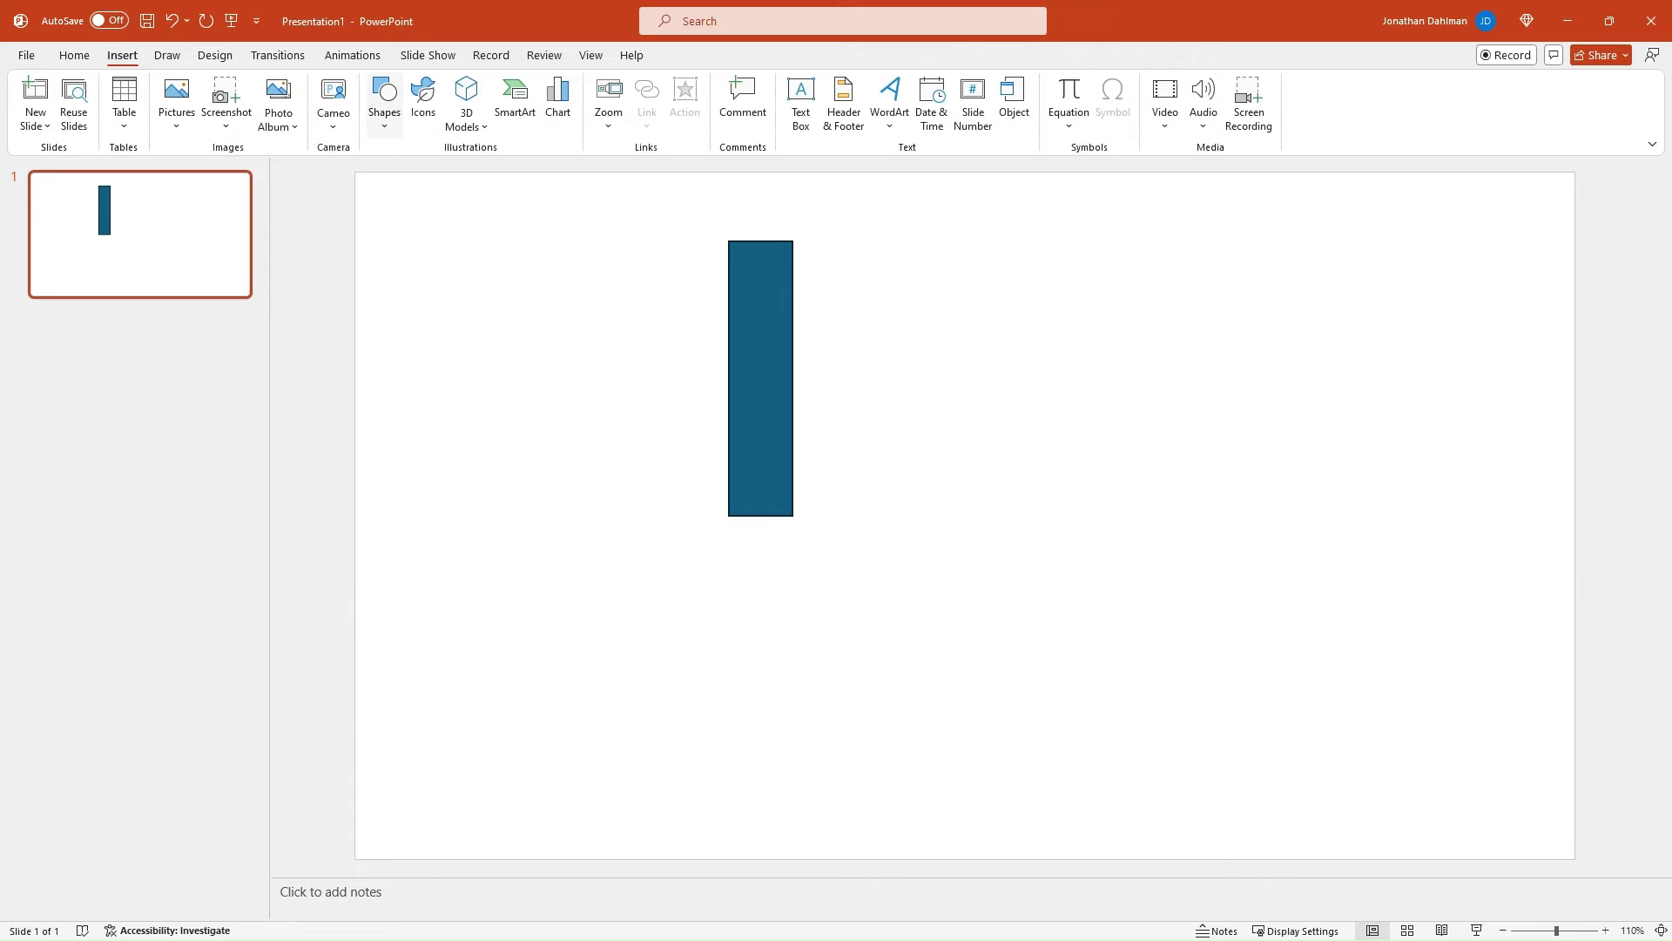
{"action": "left_click", "coordinate": [384, 100]}
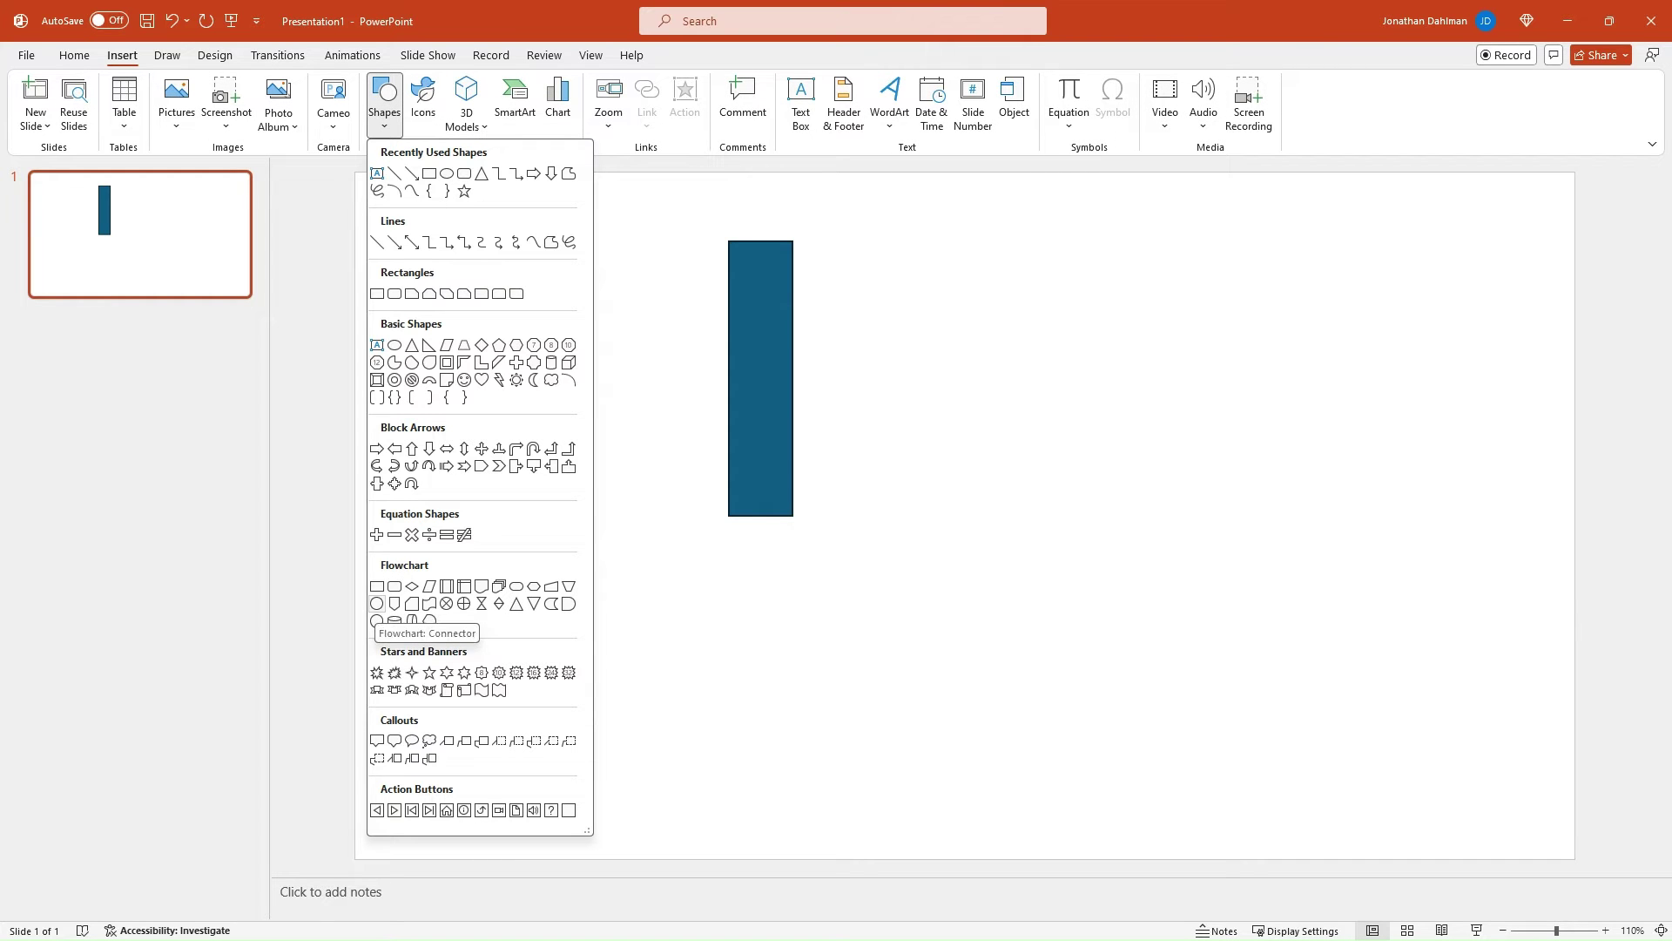
{"action": "left_click", "coordinate": [378, 604]}
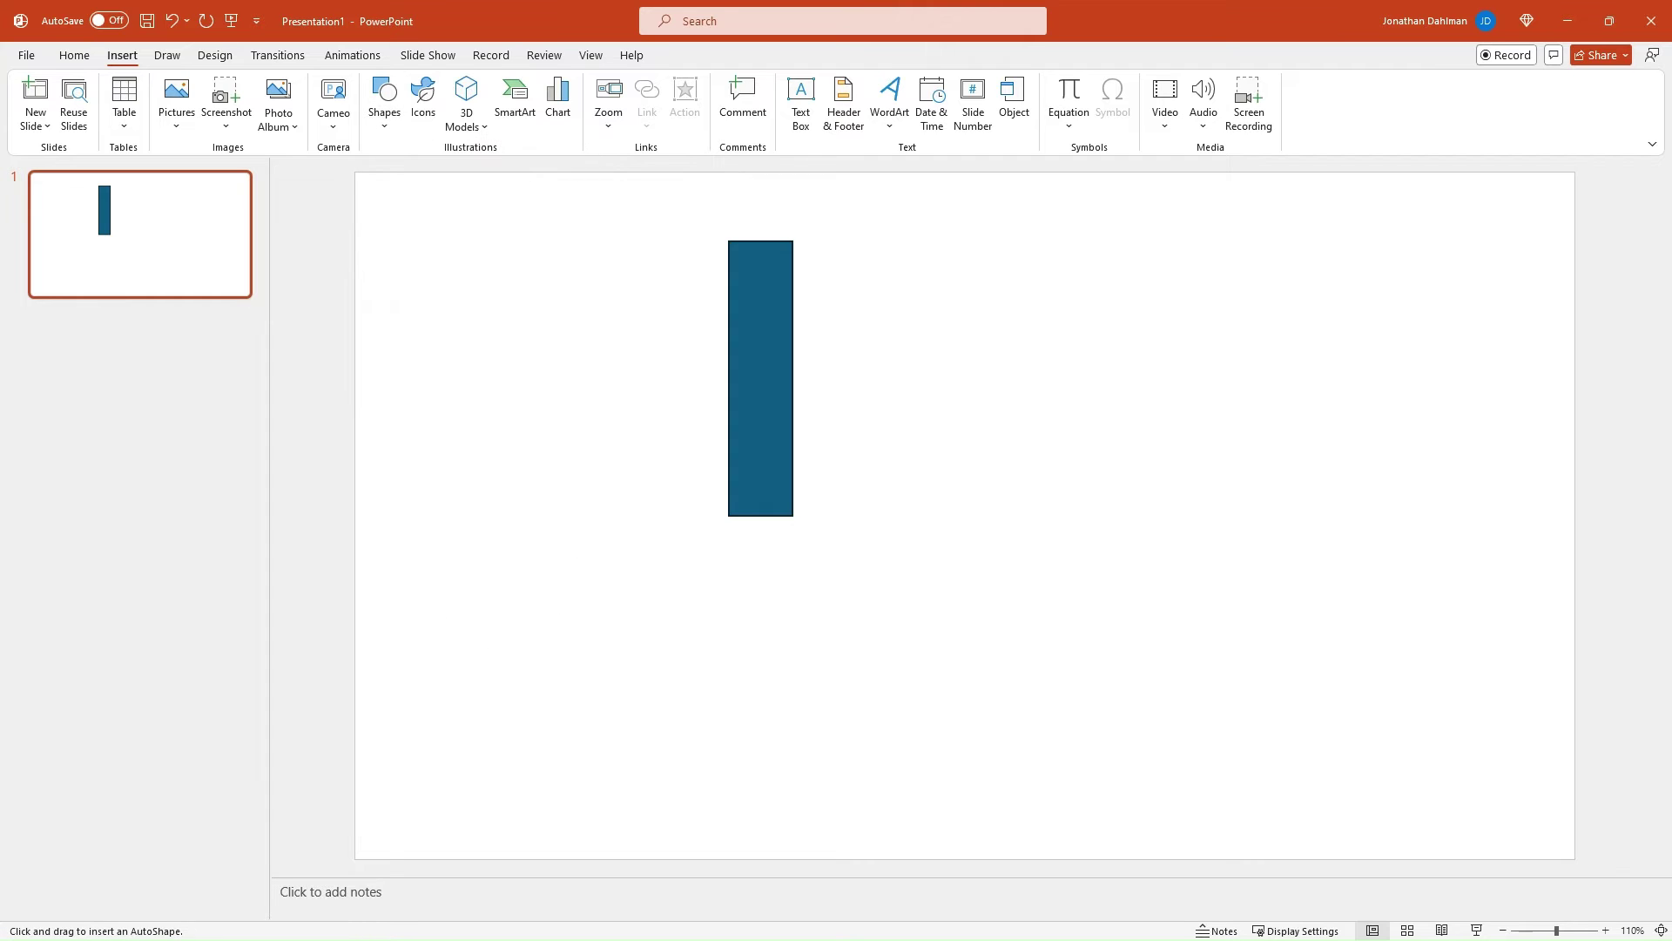
{"action": "left_click_drag", "start_coordinate": [699, 463], "coordinate": [834, 592]}
{"action": "left_click_drag", "start_coordinate": [766, 528], "coordinate": [760, 528]}
{"action": "left_click", "coordinate": [941, 528]}
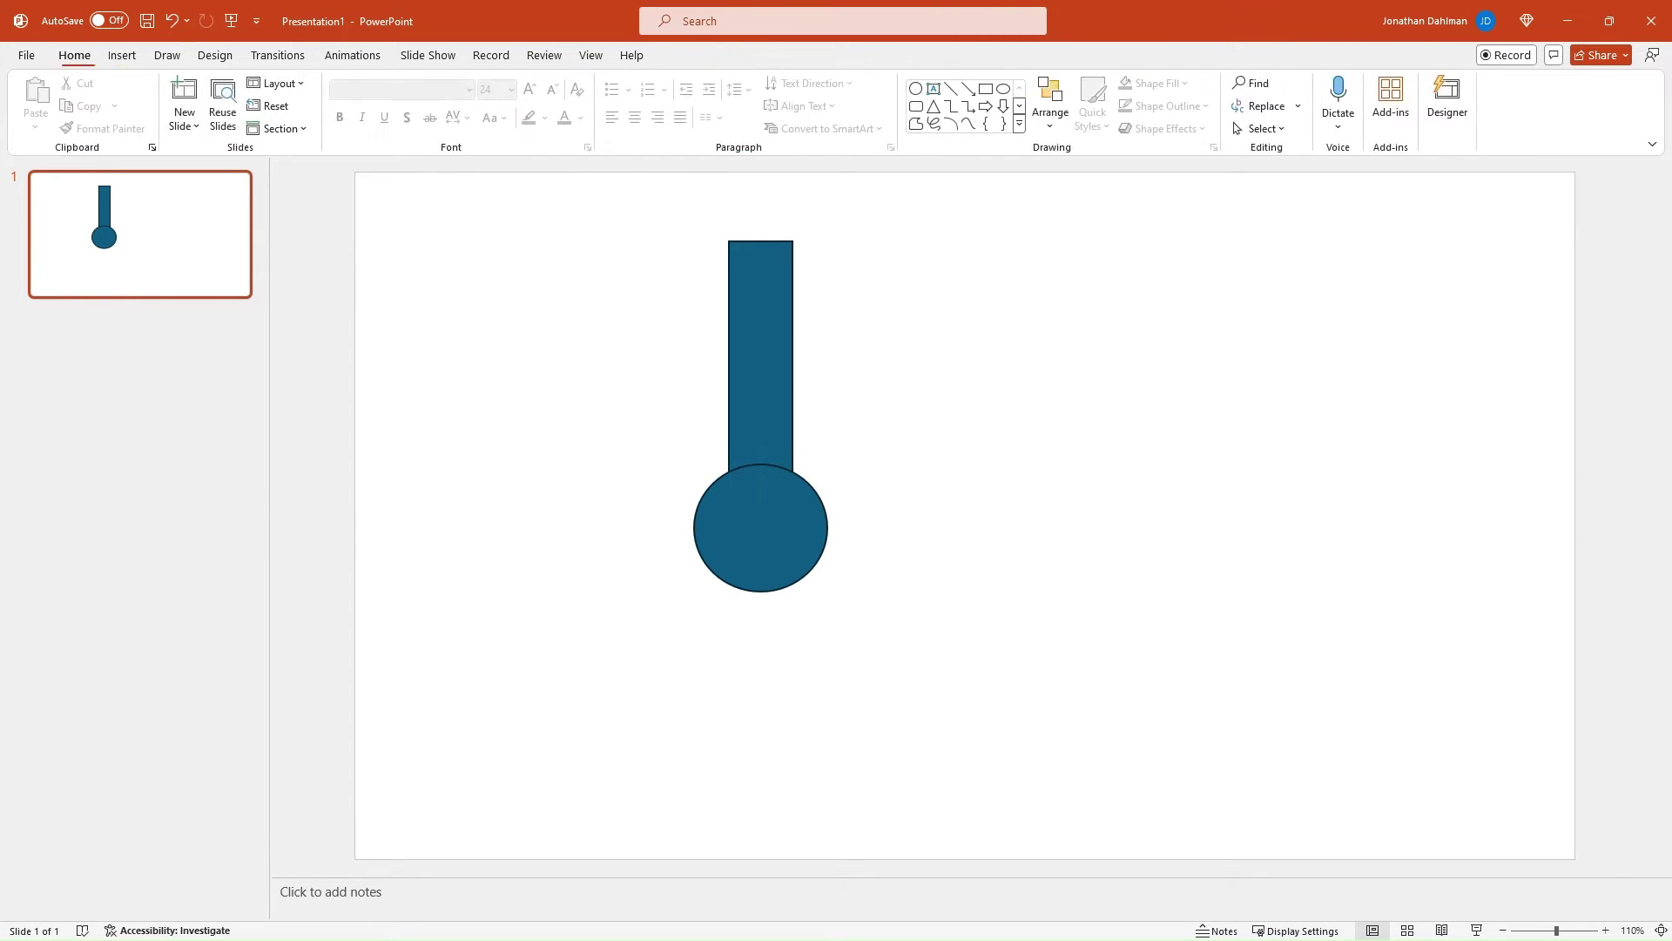
Select both the rectangle and the circle and align them to each other's horizontal centre
{"action": "left_click", "coordinate": [761, 528]}
{"action": "left_click", "coordinate": [941, 528]}
{"action": "left_click", "coordinate": [760, 527]}
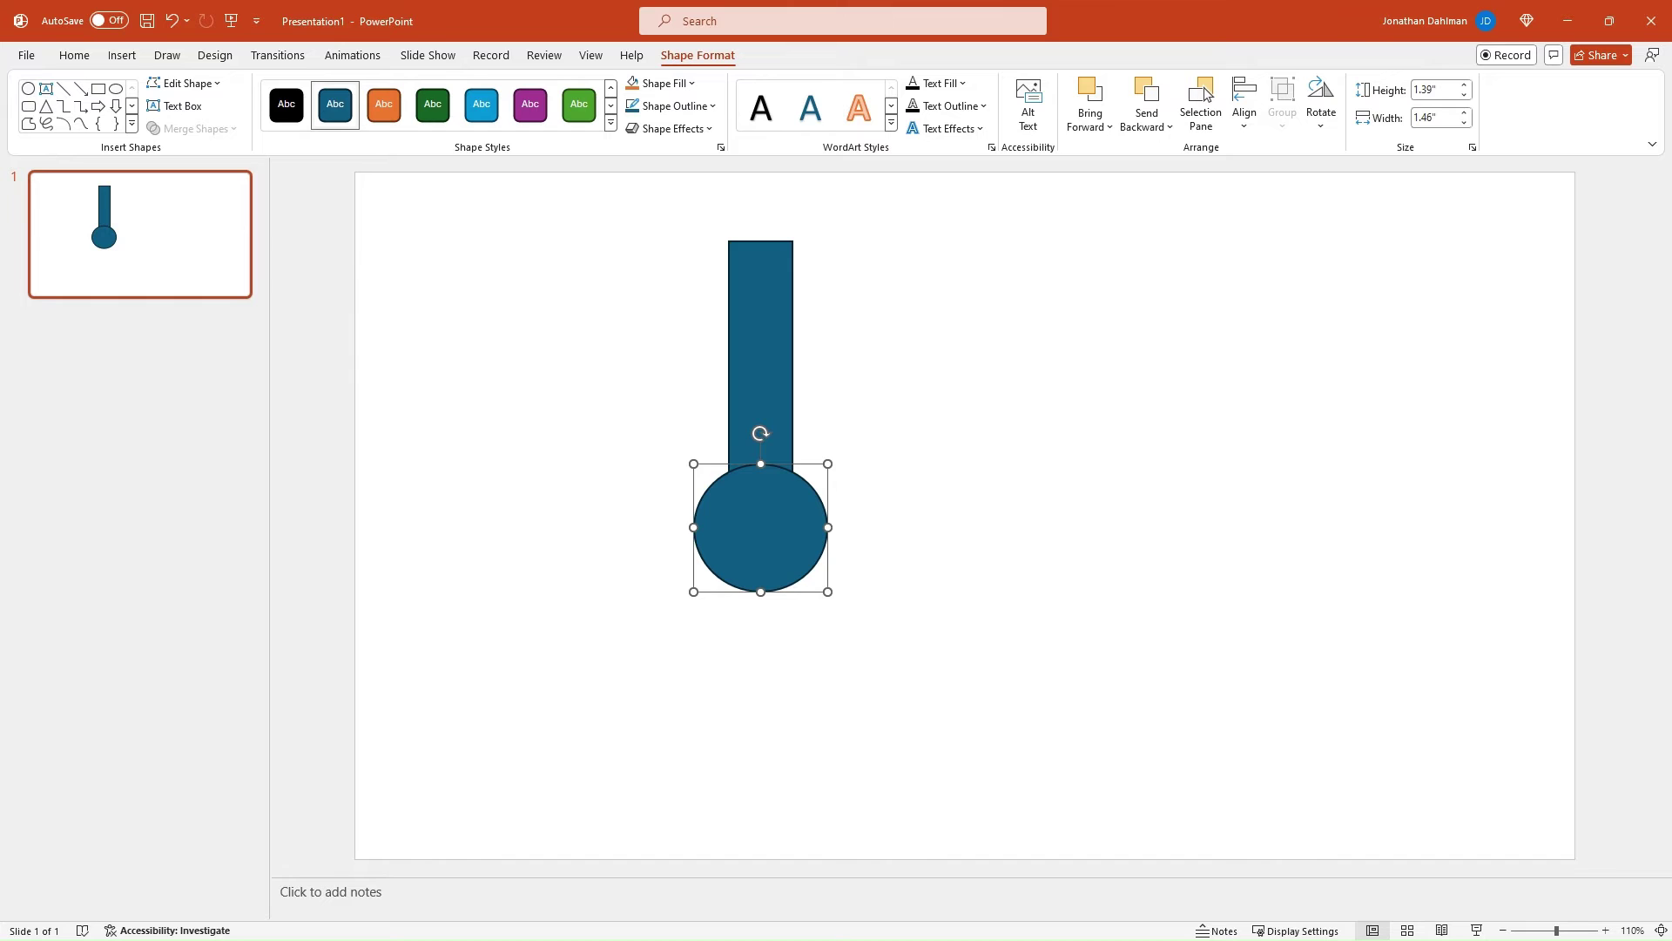
{"action": "key", "text": "ctrl+a"}
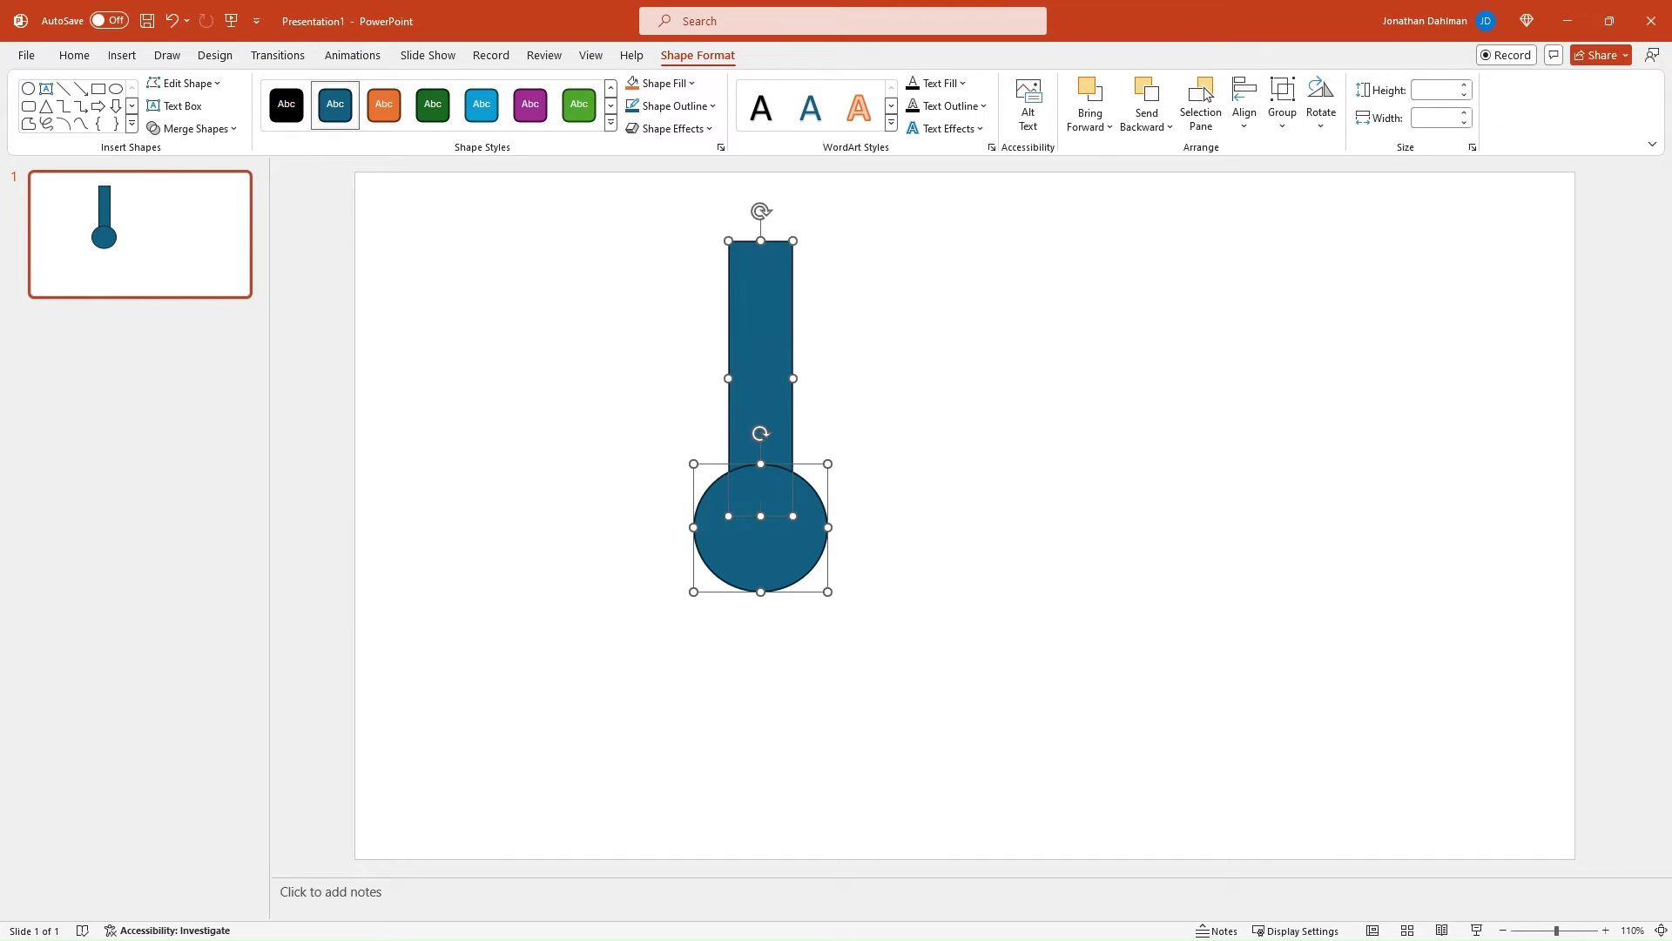
{"action": "left_click", "coordinate": [1244, 104]}
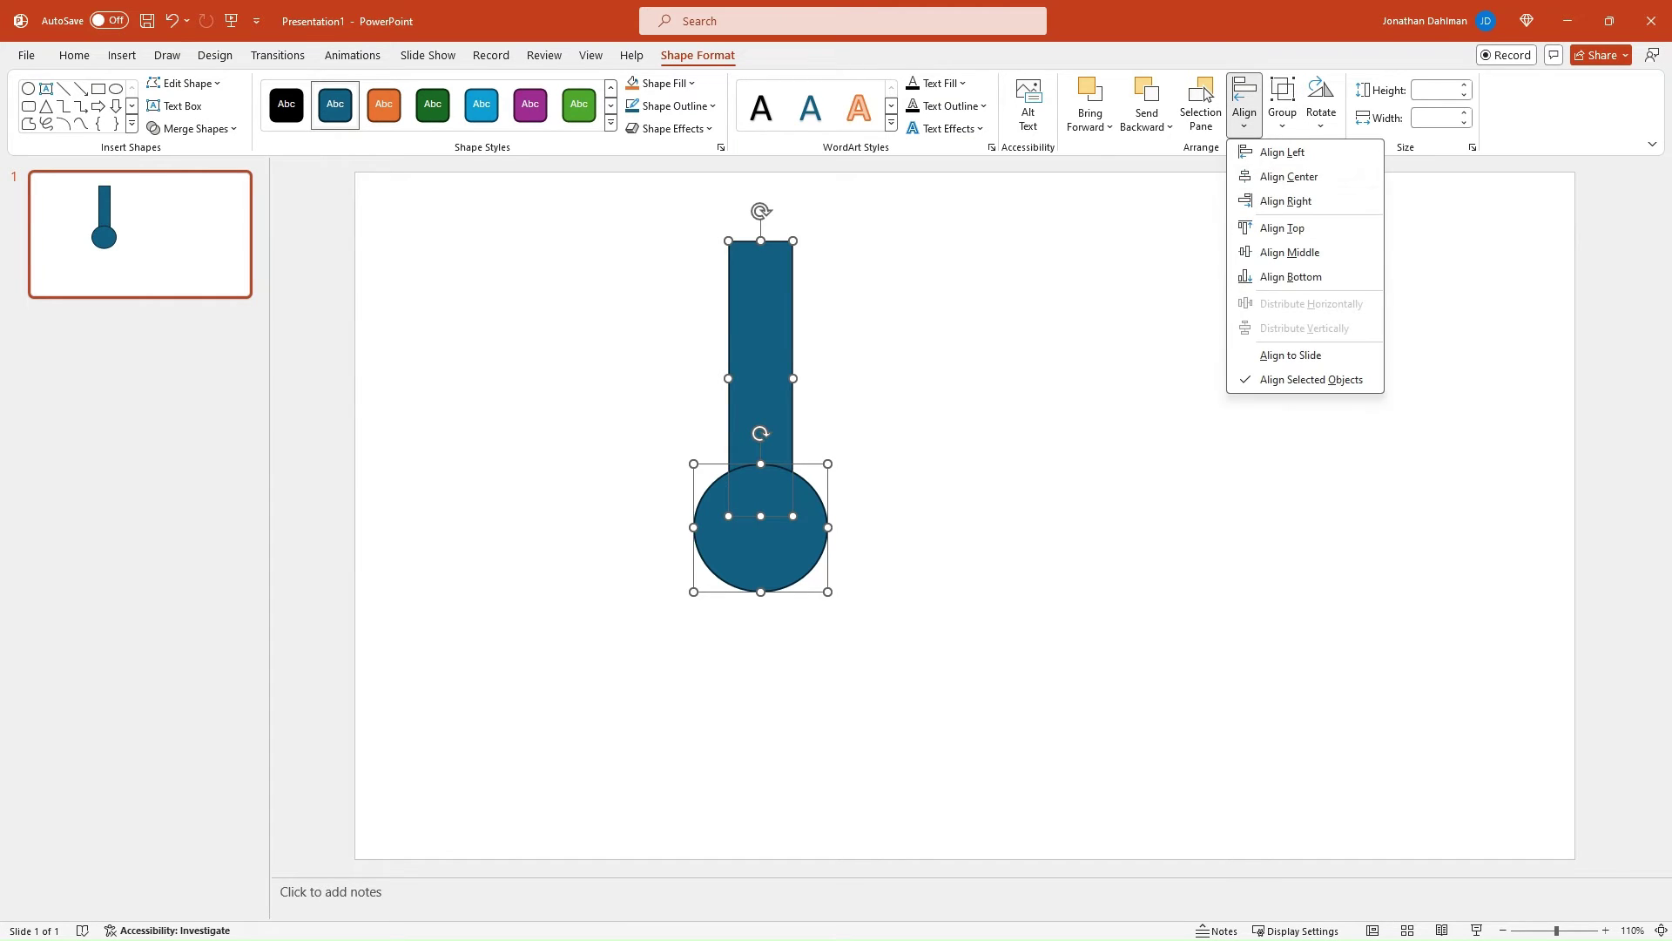
{"action": "left_click", "coordinate": [1304, 178]}
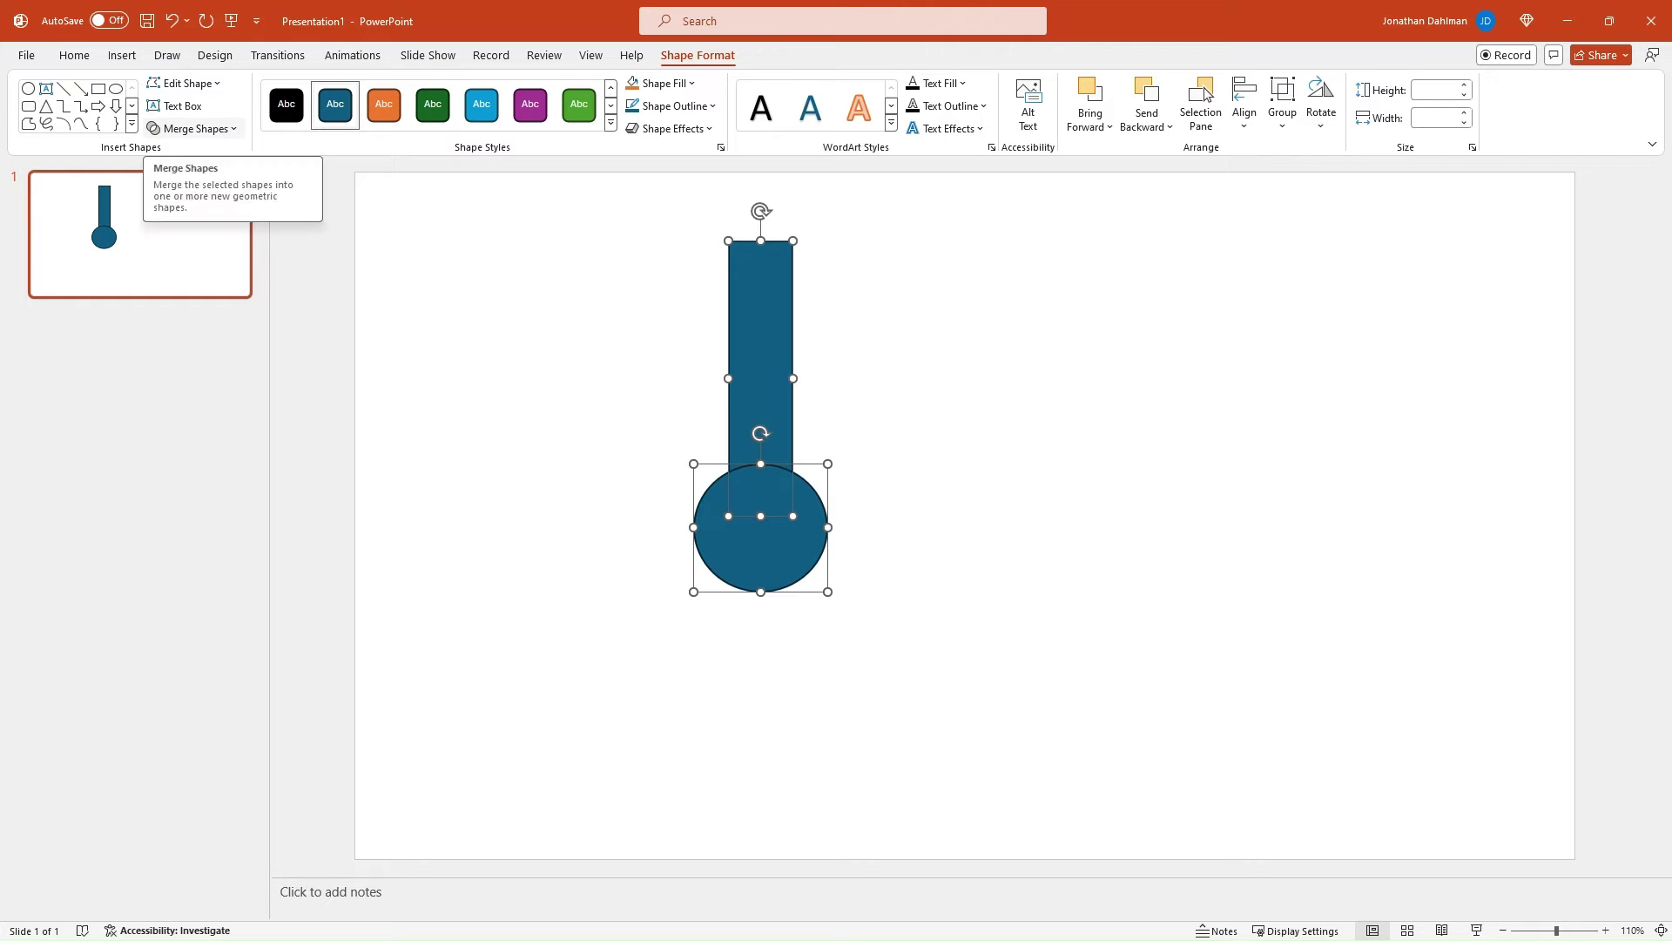
Merge the rectangle and circle with Union into one thermometer shape and shift it slightly left and down
{"action": "left_click", "coordinate": [191, 128]}
{"action": "left_click", "coordinate": [185, 155]}
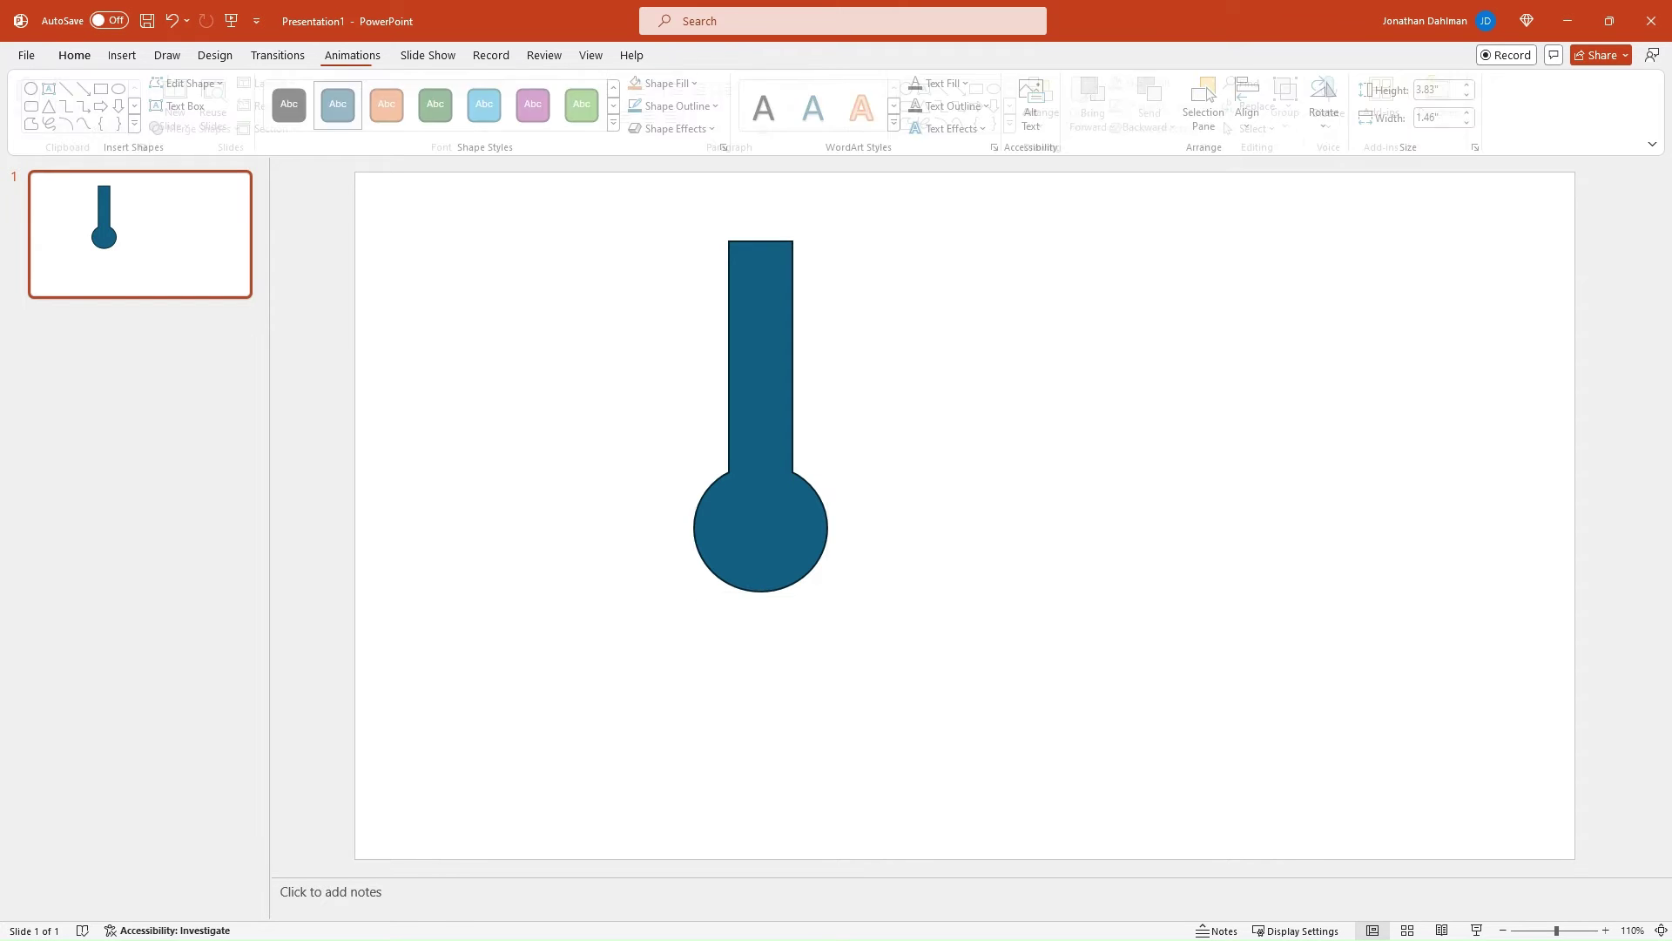
{"action": "mouse_move", "coordinate": [760, 349]}
{"action": "left_mouse_down"}
{"action": "mouse_move", "coordinate": [841, 354]}
{"action": "mouse_move", "coordinate": [736, 359]}
{"action": "left_mouse_up"}
{"action": "left_click", "coordinate": [975, 357]}
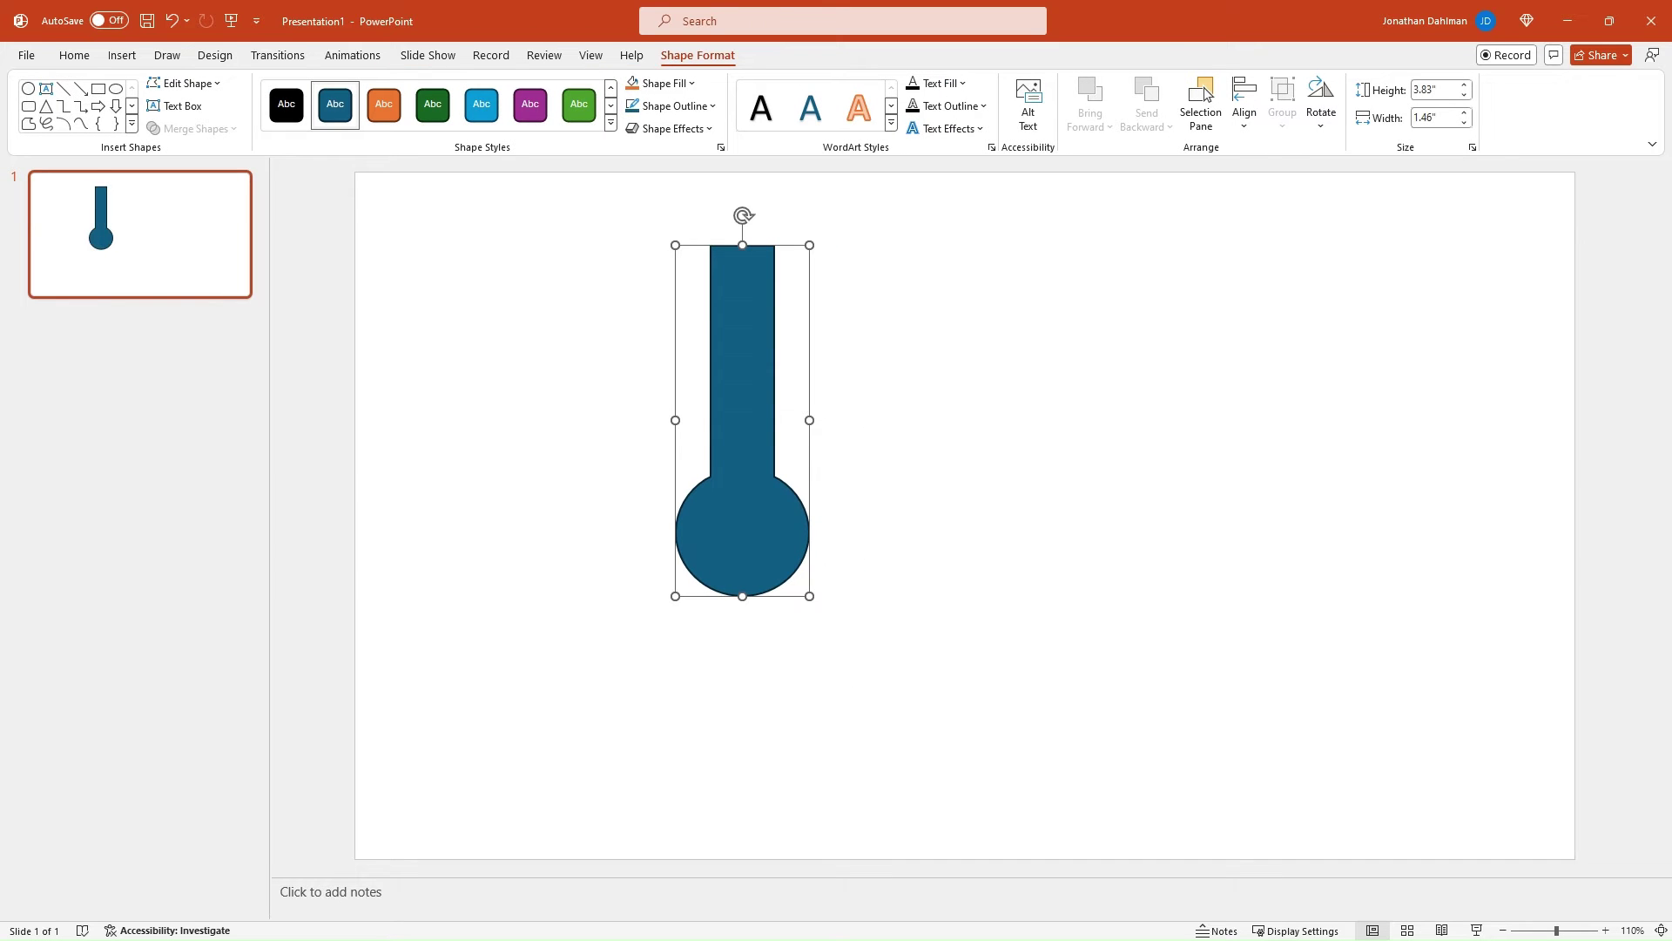
Copy the merged thermometer shape, switch to Excel and paste it below the progress table
{"action": "key", "text": "ctrl+z"}
{"action": "key", "text": "alt+Tab"}
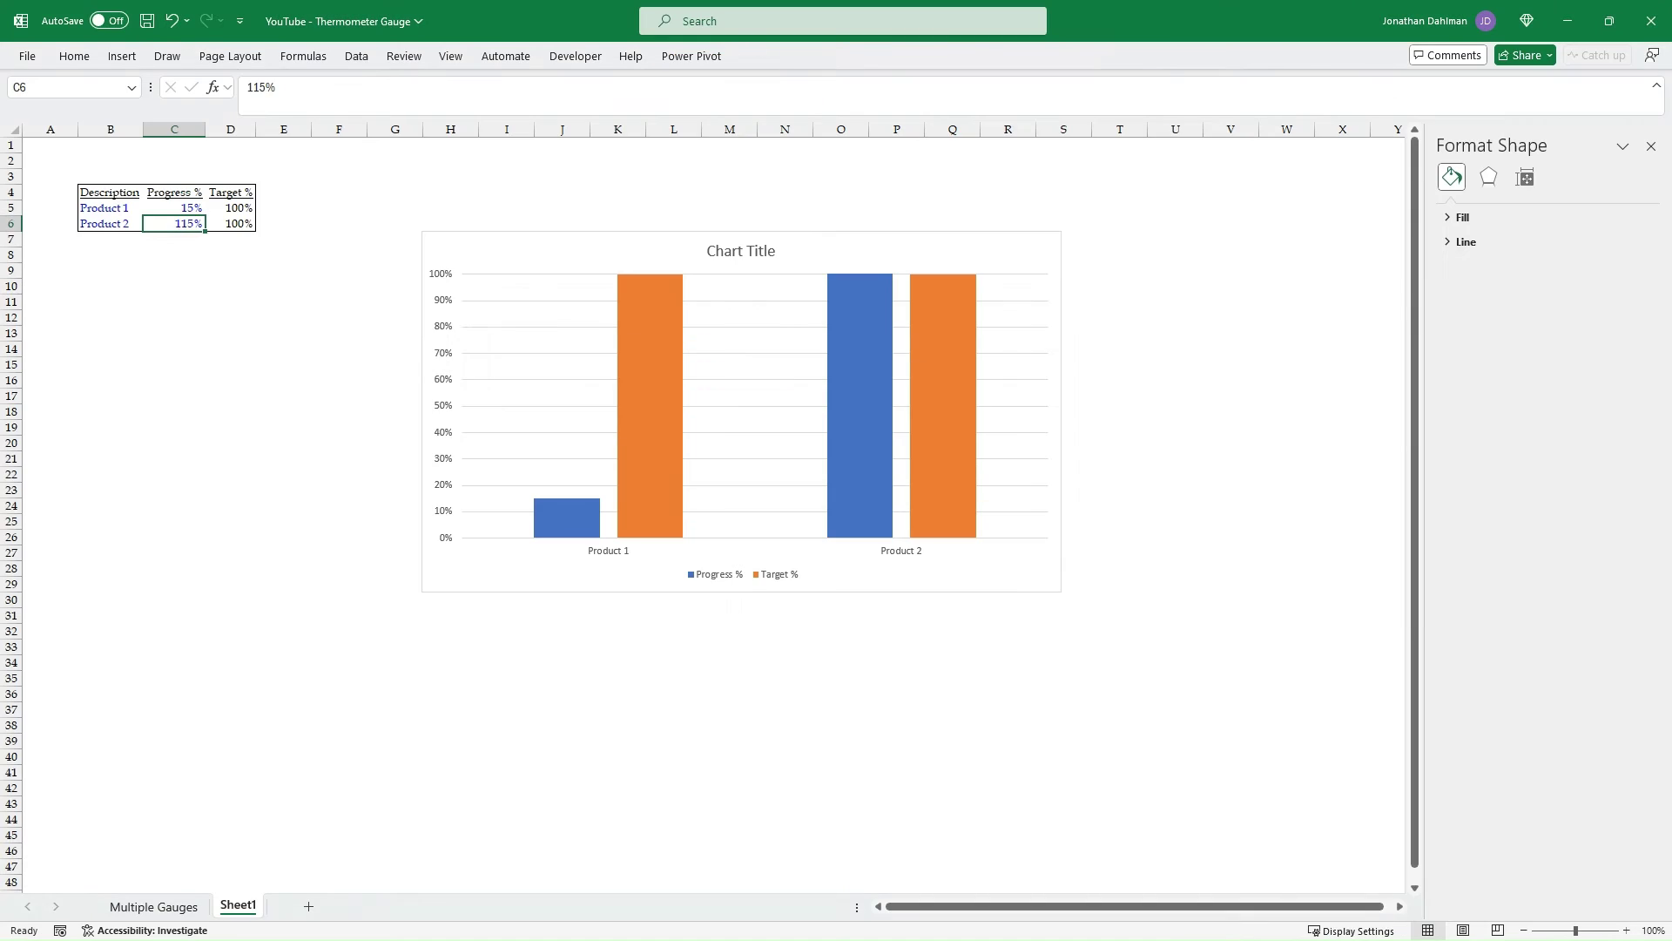
{"action": "left_click", "coordinate": [174, 333]}
{"action": "key", "text": "ctrl+v"}
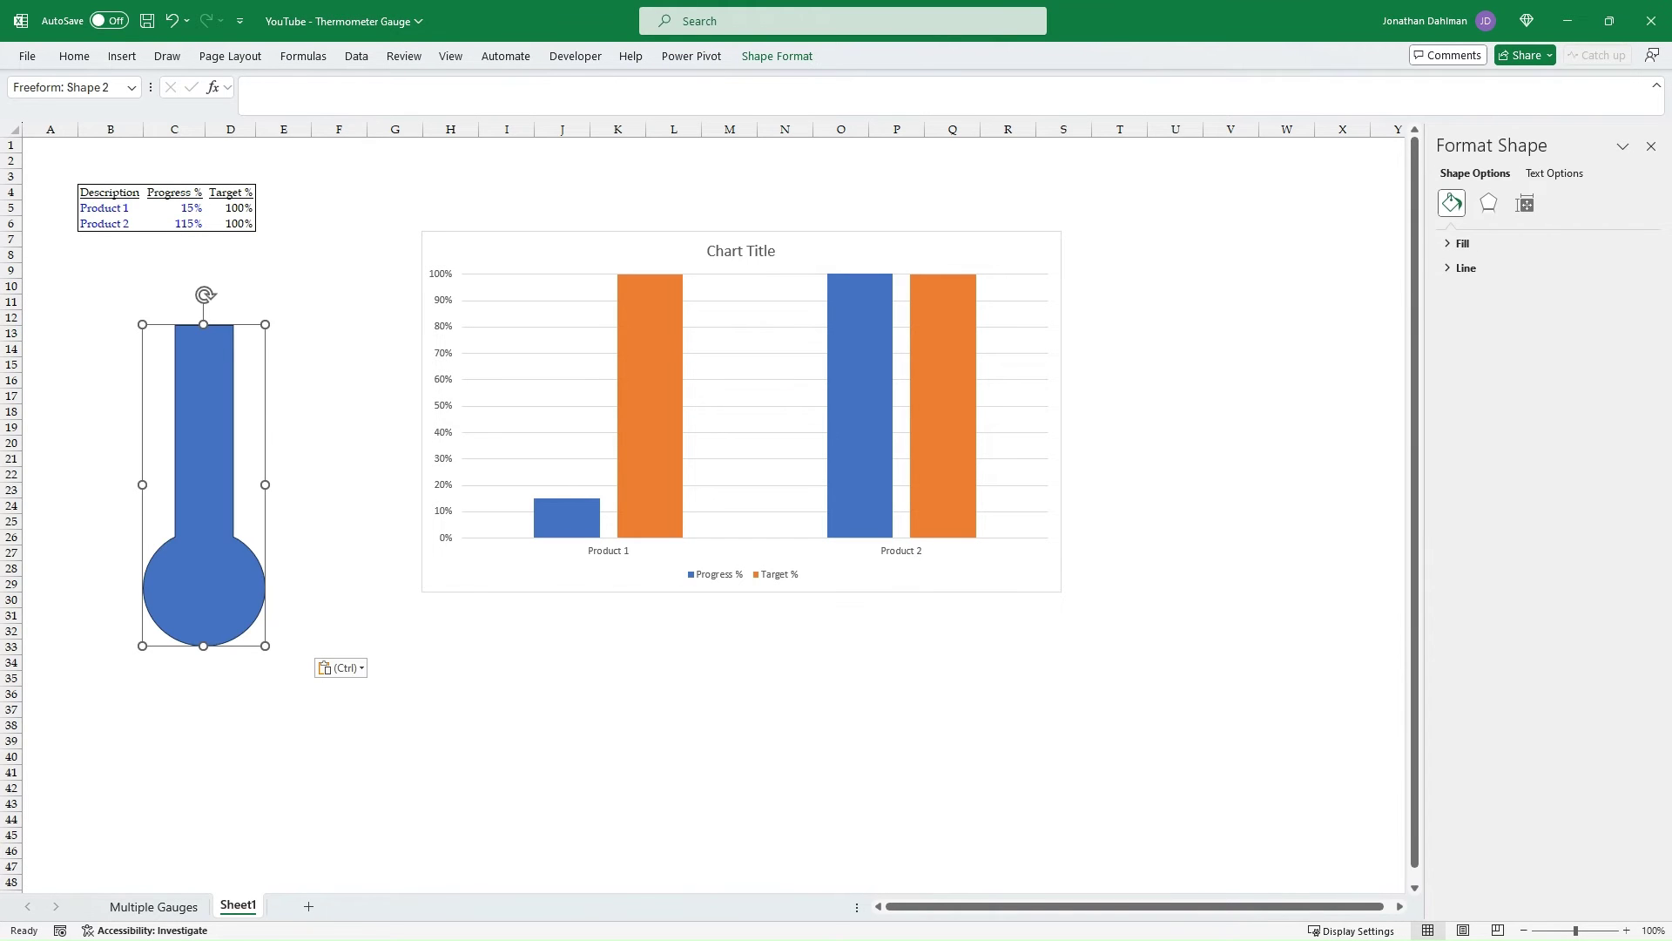
{"action": "left_click", "coordinate": [339, 365]}
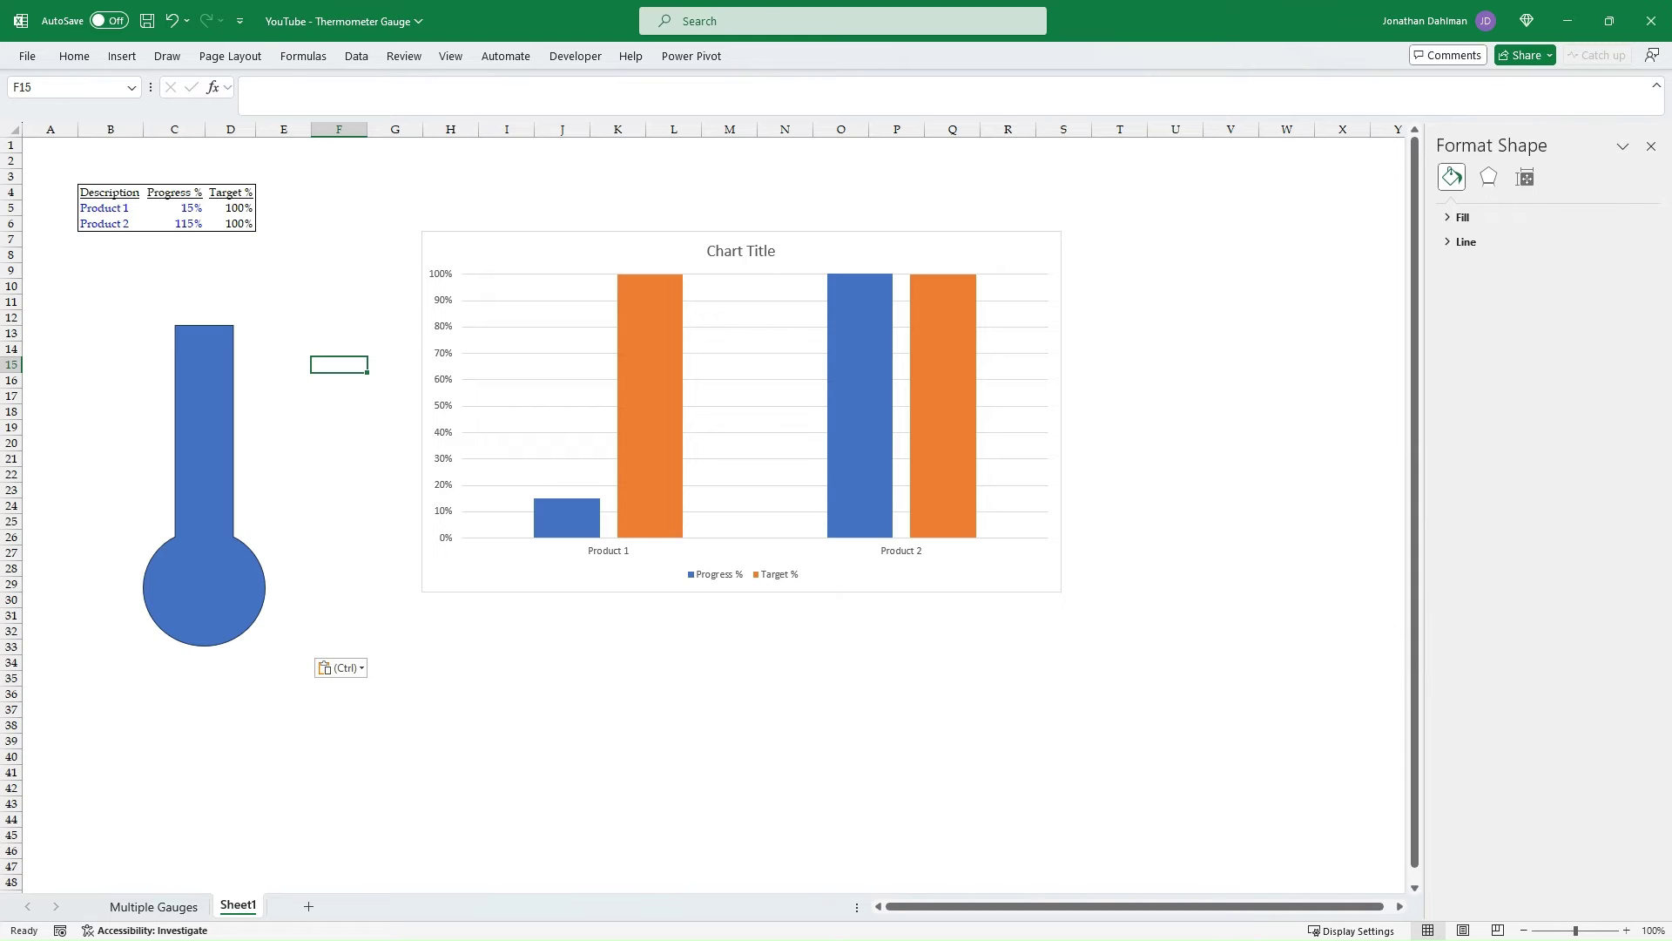
Copy the blue thermometer shape and paste it into only the Product 1 Progress % column of the chart
{"action": "left_click", "coordinate": [204, 485]}
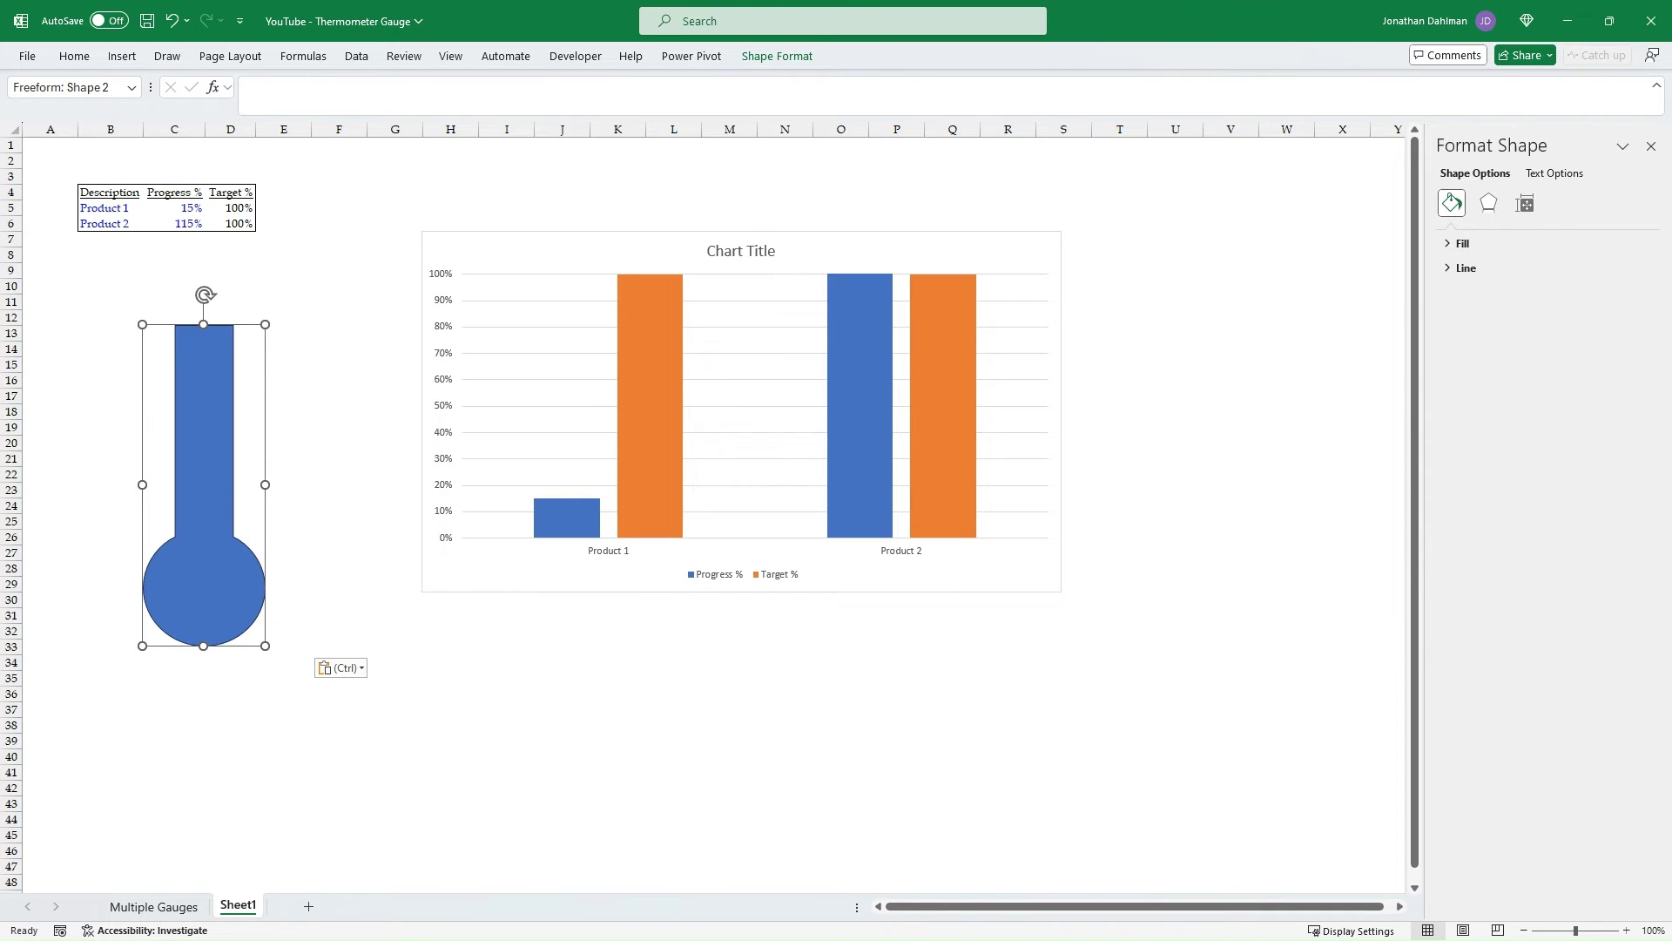
{"action": "key", "text": "ctrl+c"}
{"action": "left_click", "coordinate": [567, 519]}
{"action": "left_click", "coordinate": [567, 519]}
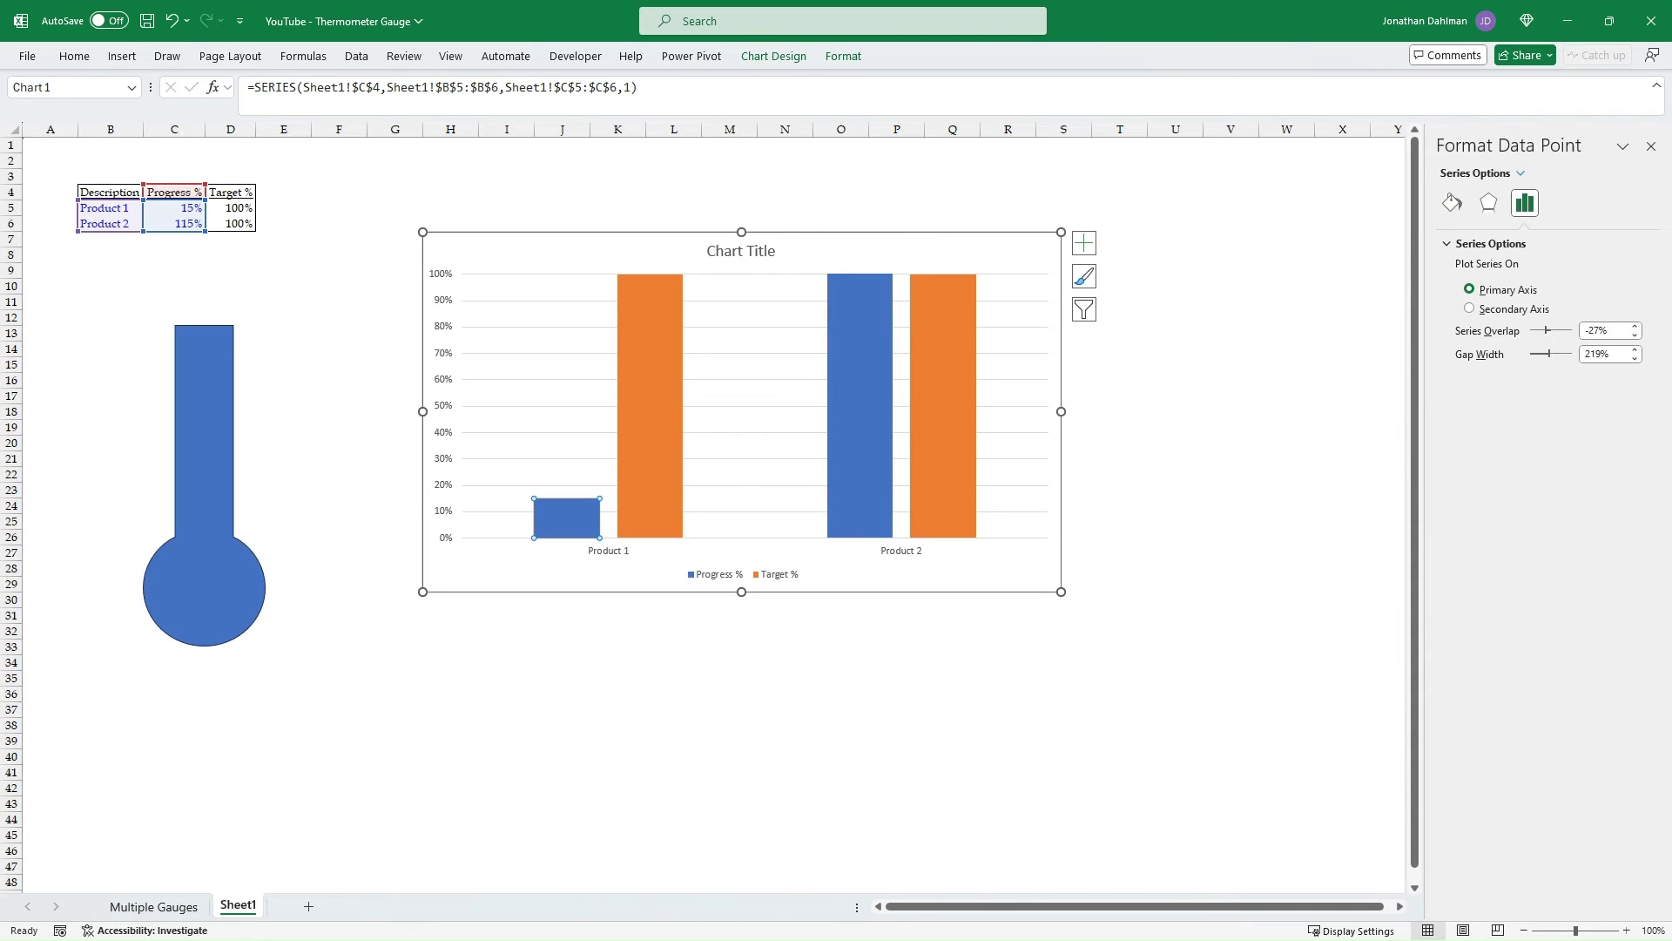
{"action": "key", "text": "ctrl+v"}
{"action": "left_click", "coordinate": [339, 364]}
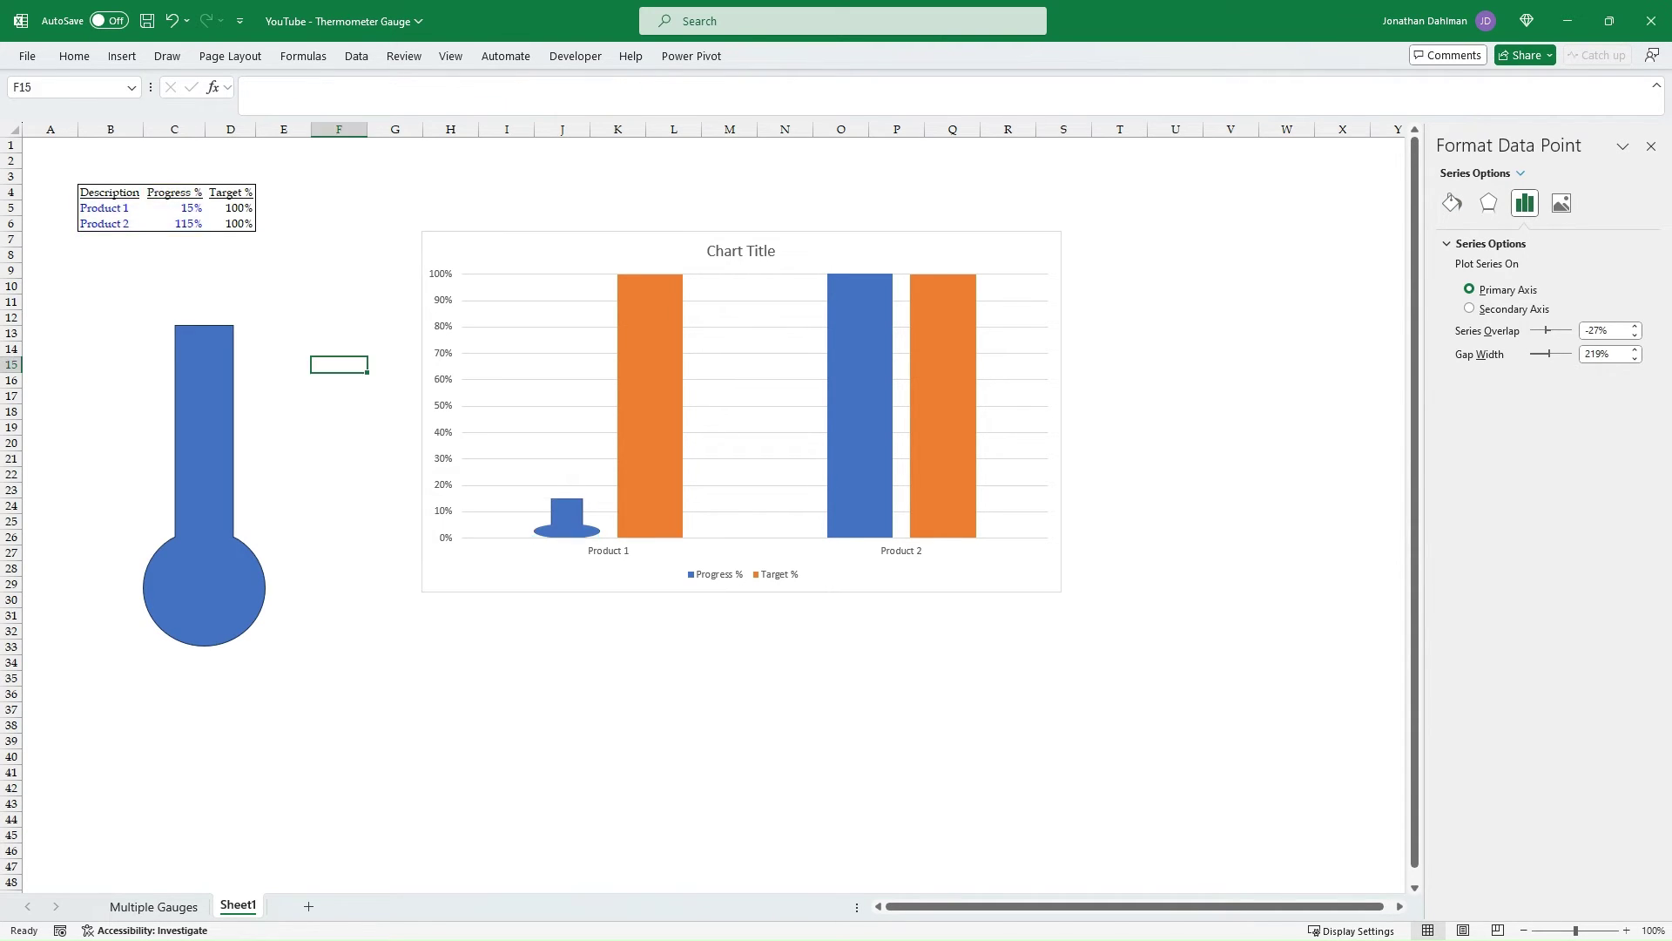
{"action": "mouse_move", "coordinate": [567, 520]}
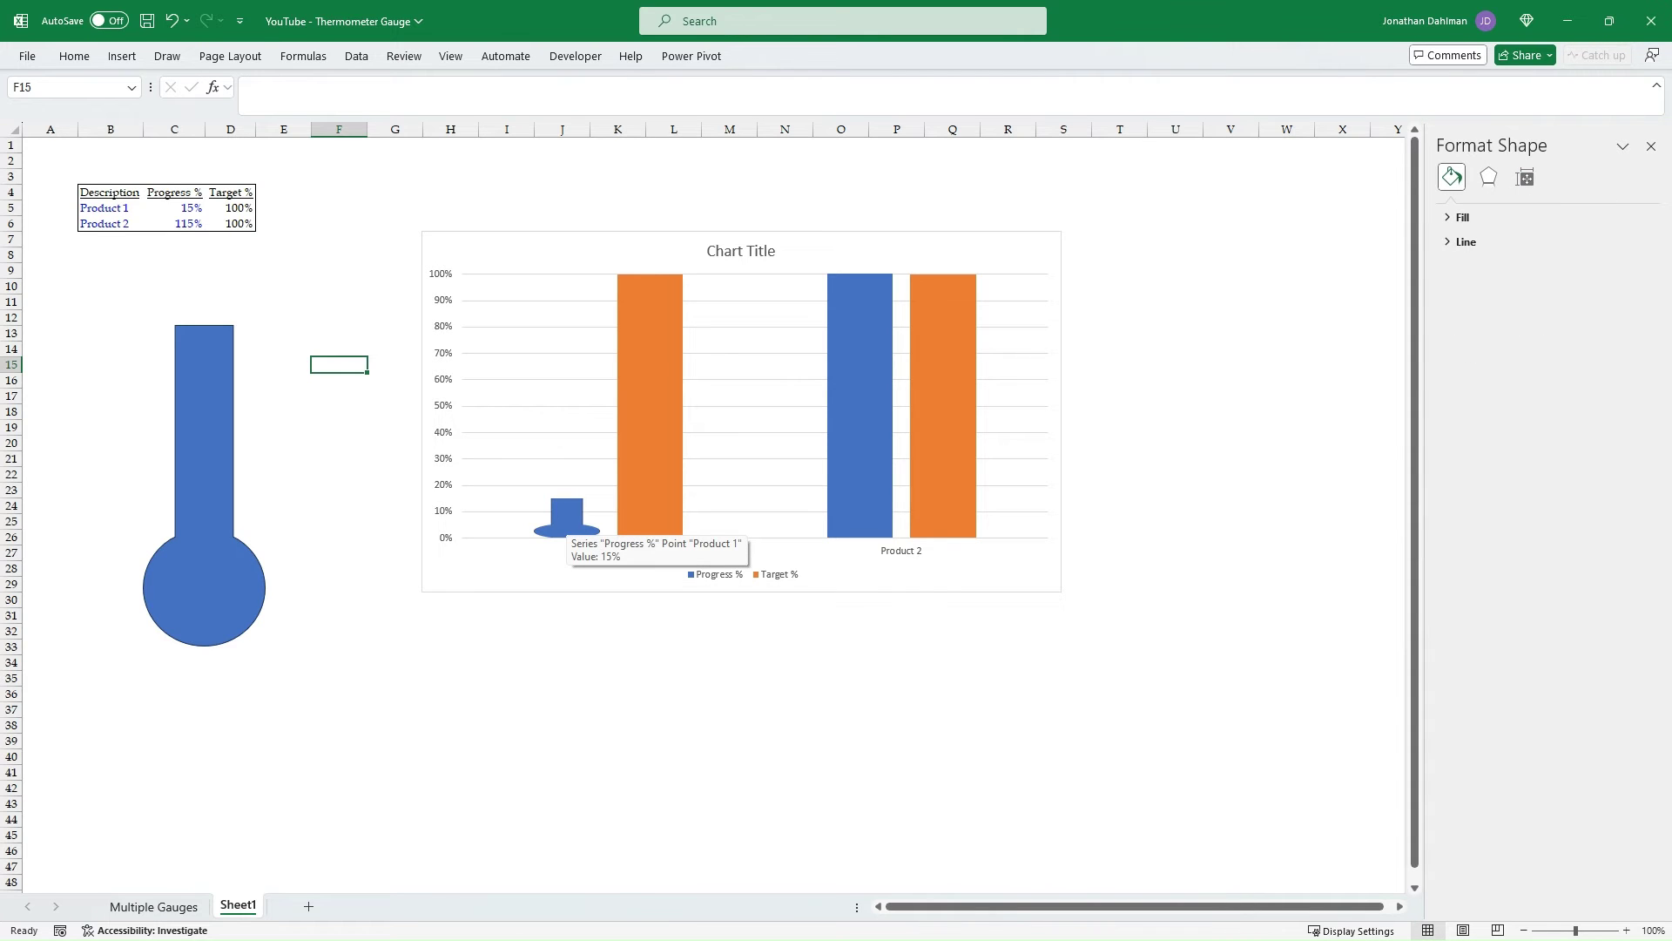
Set the worksheet's thermometer shape to No Fill, keeping its dark outline
{"action": "left_click", "coordinate": [203, 453]}
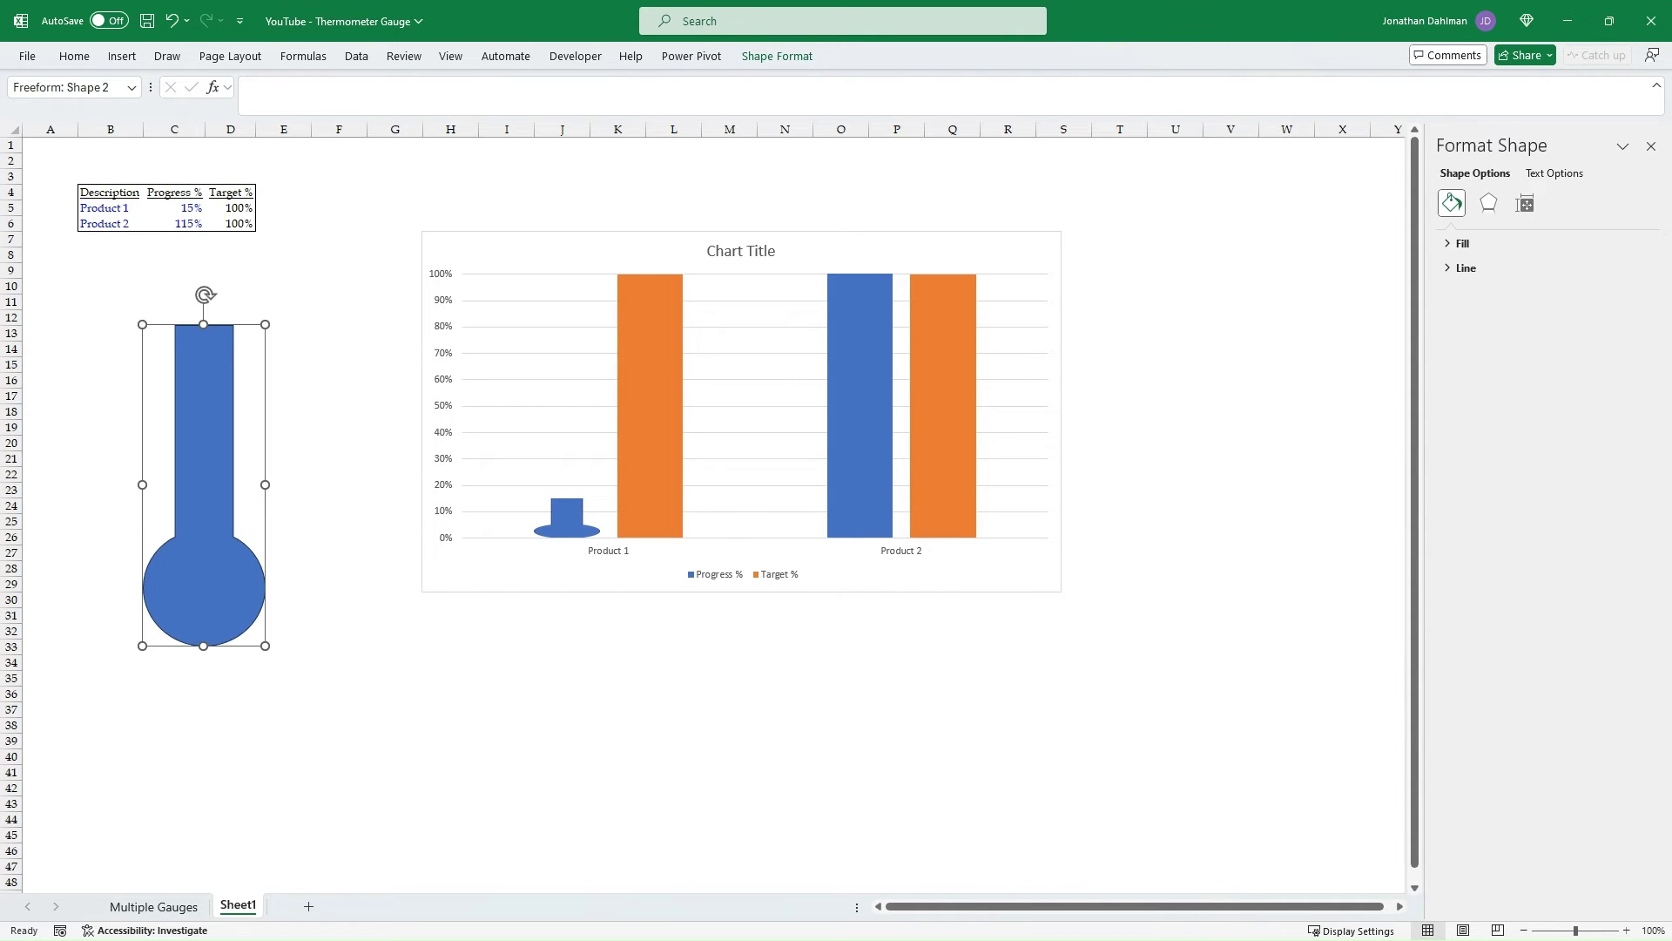
{"action": "left_click", "coordinate": [777, 55]}
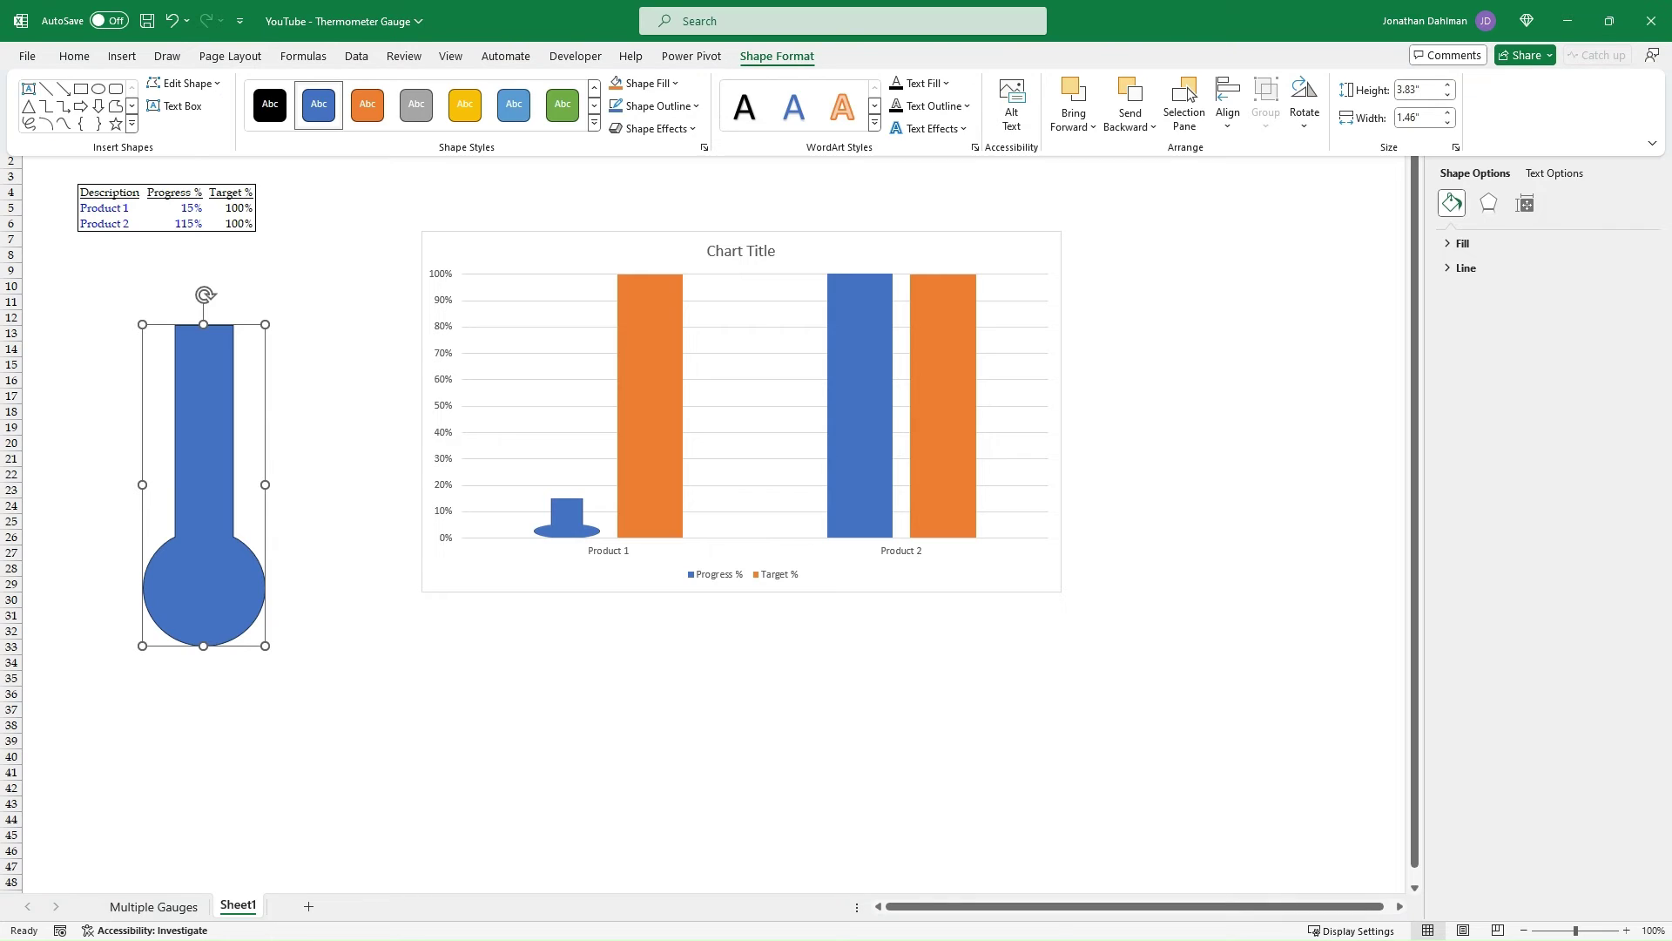
{"action": "left_click", "coordinate": [644, 83]}
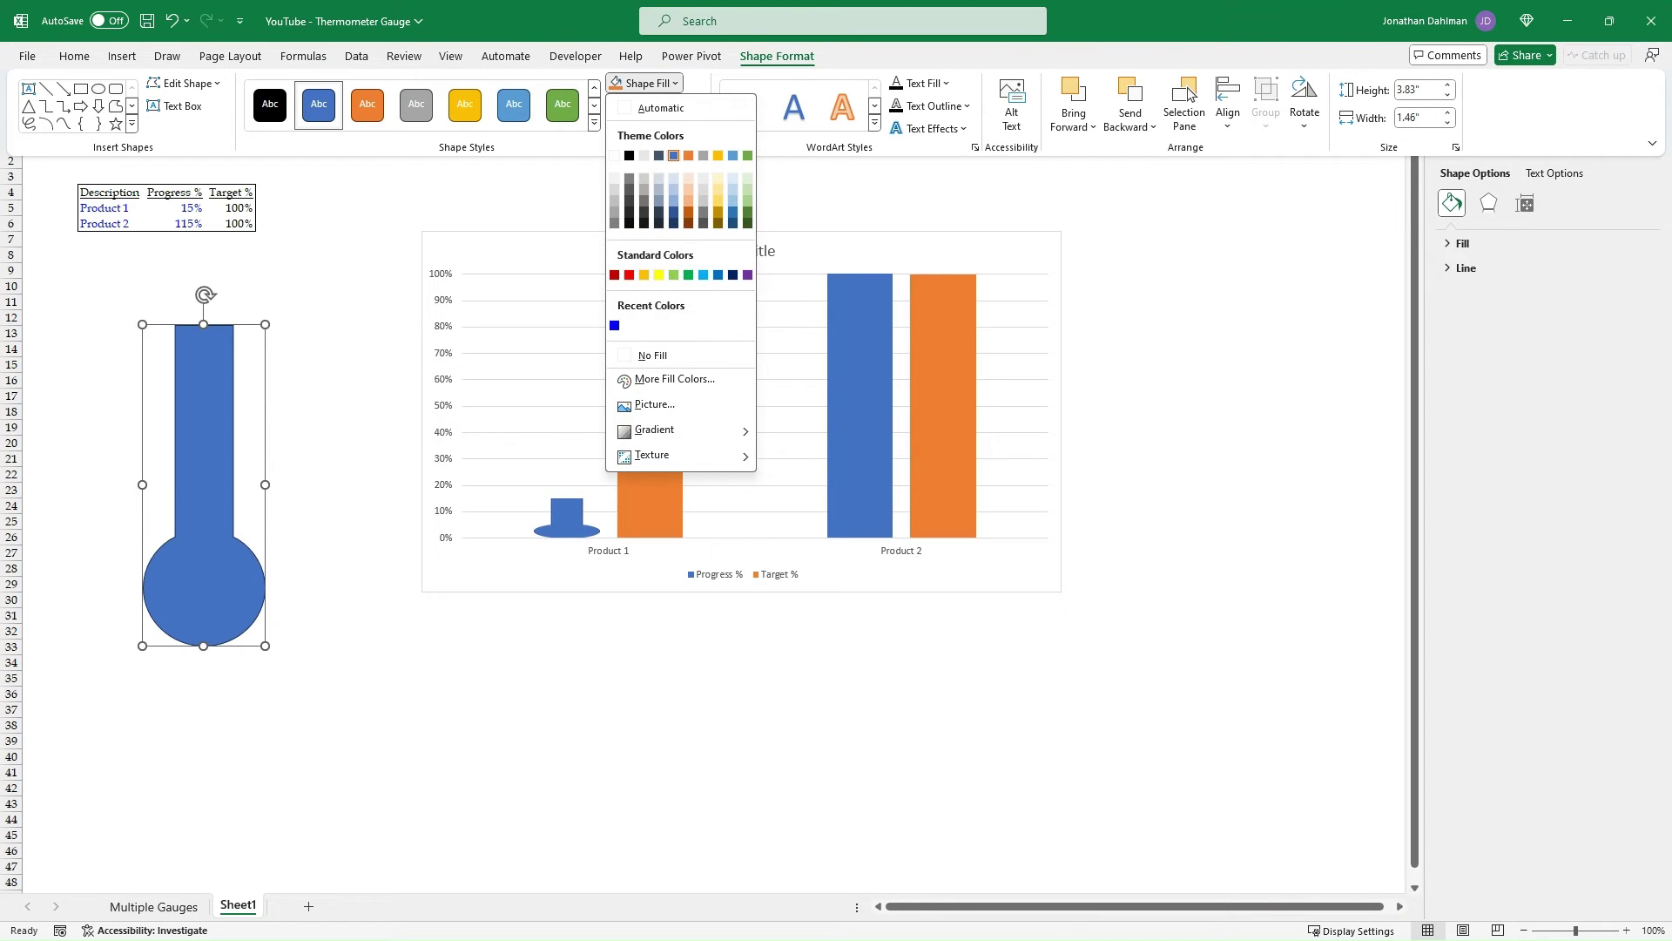
{"action": "left_click", "coordinate": [652, 355]}
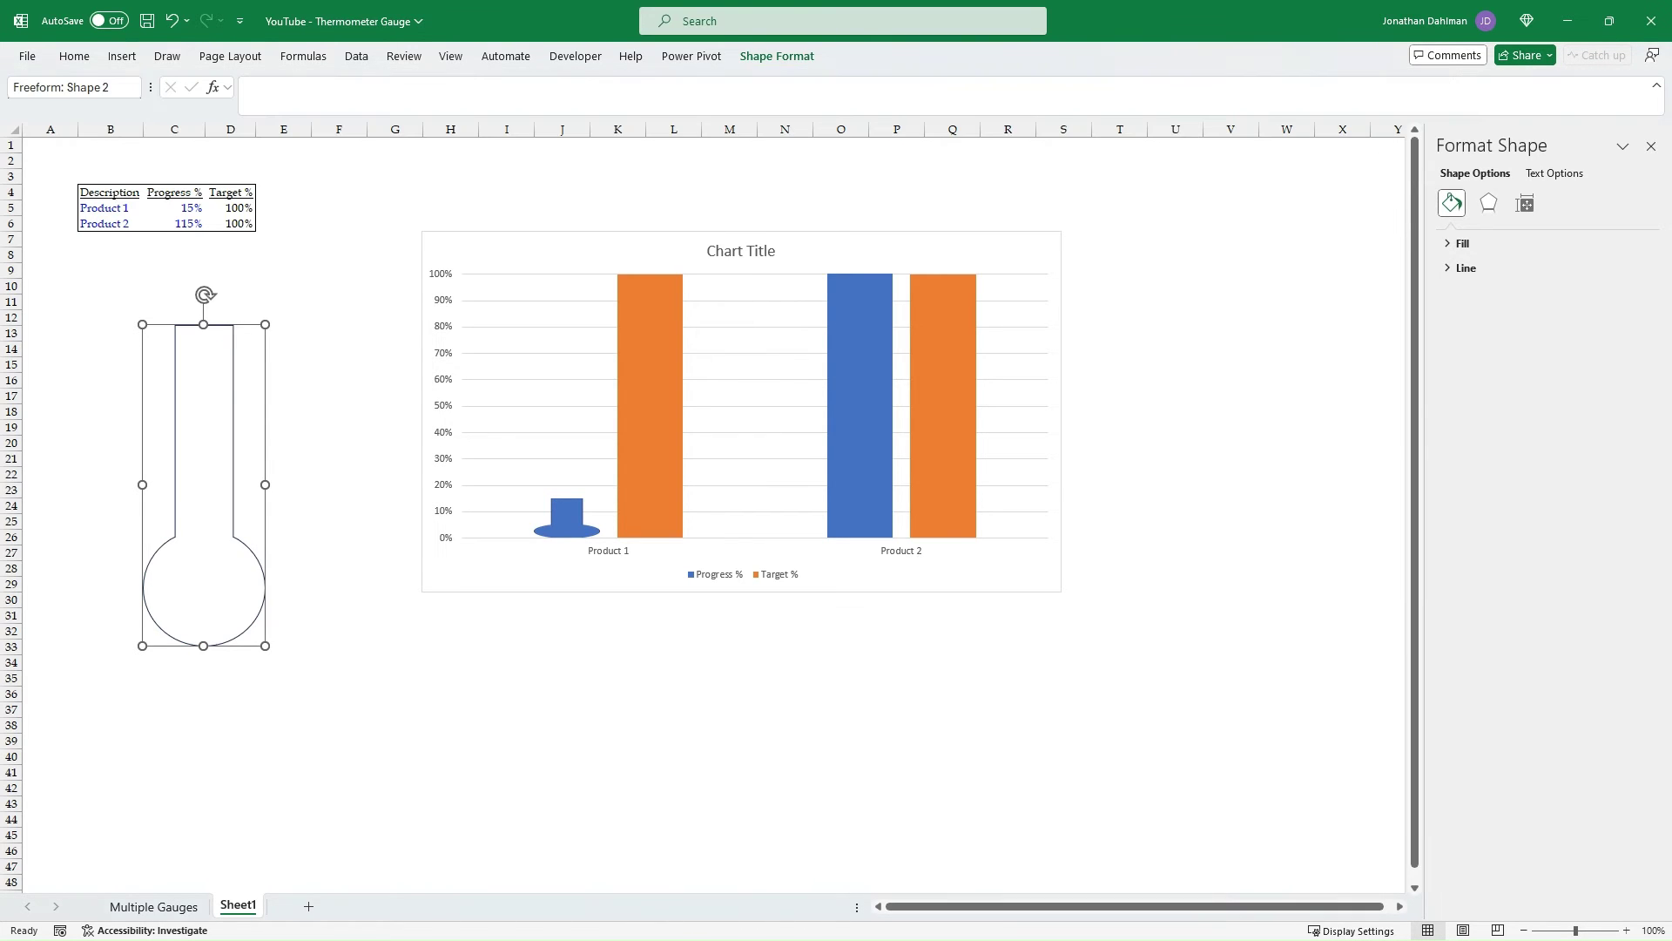
Copy the unfilled thermometer and paste it into only the Product 1 Target % column
{"action": "left_click", "coordinate": [650, 406]}
{"action": "left_click", "coordinate": [650, 406]}
{"action": "left_click", "coordinate": [649, 406]}
{"action": "key", "text": "ctrl+v"}
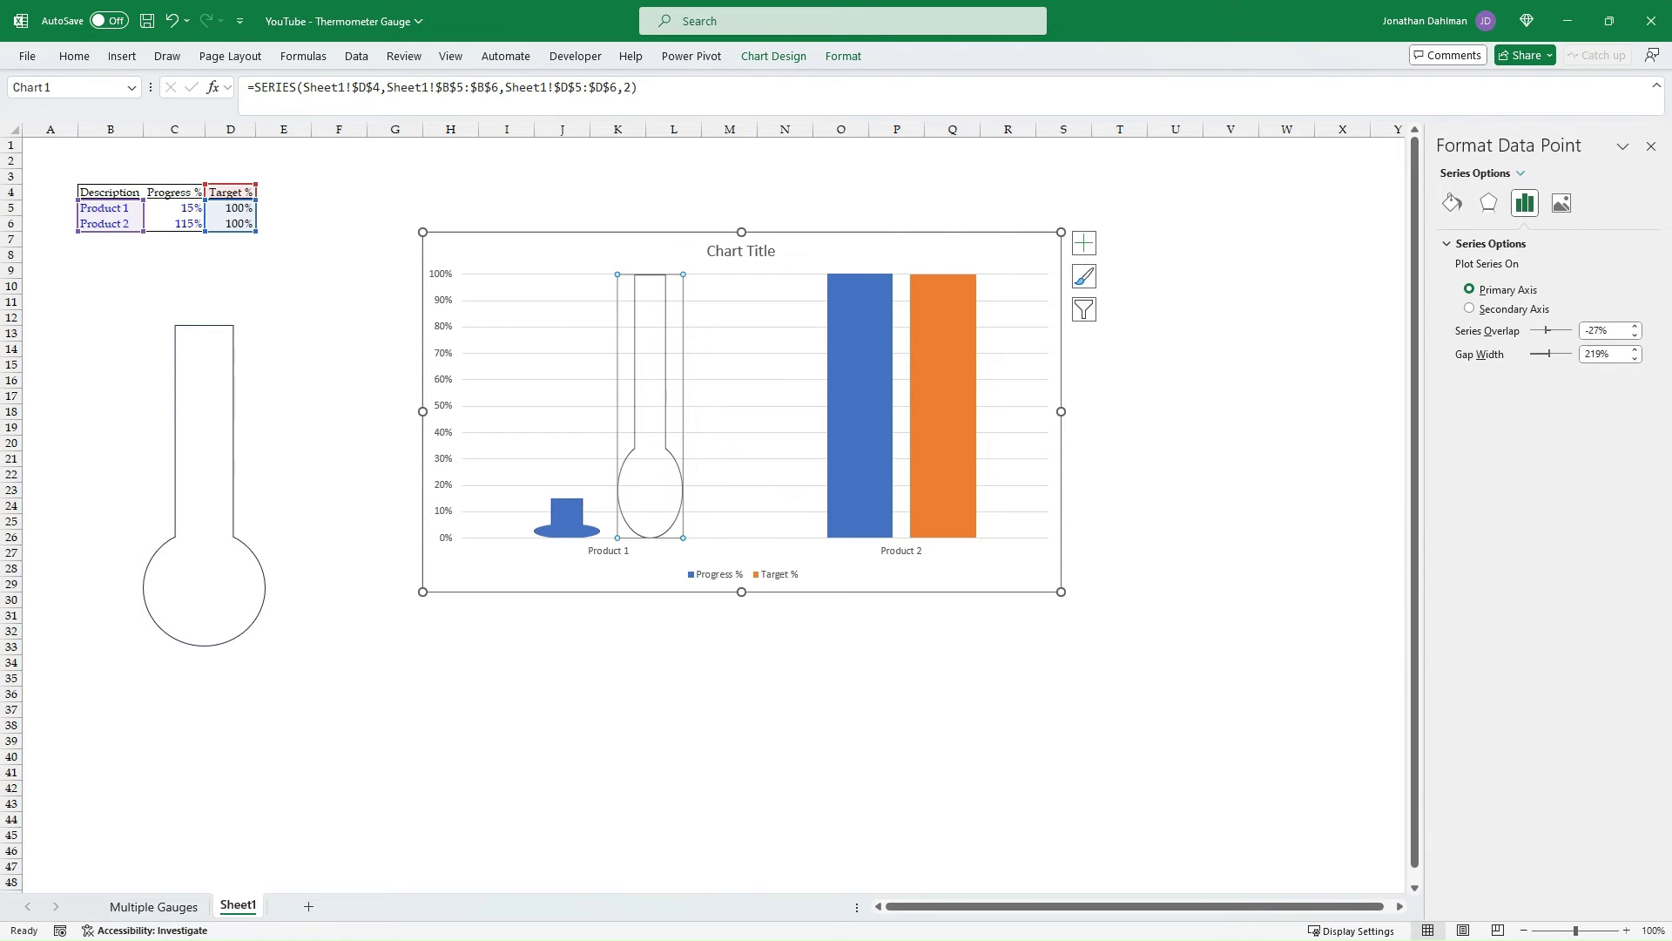
{"action": "left_click", "coordinate": [339, 396]}
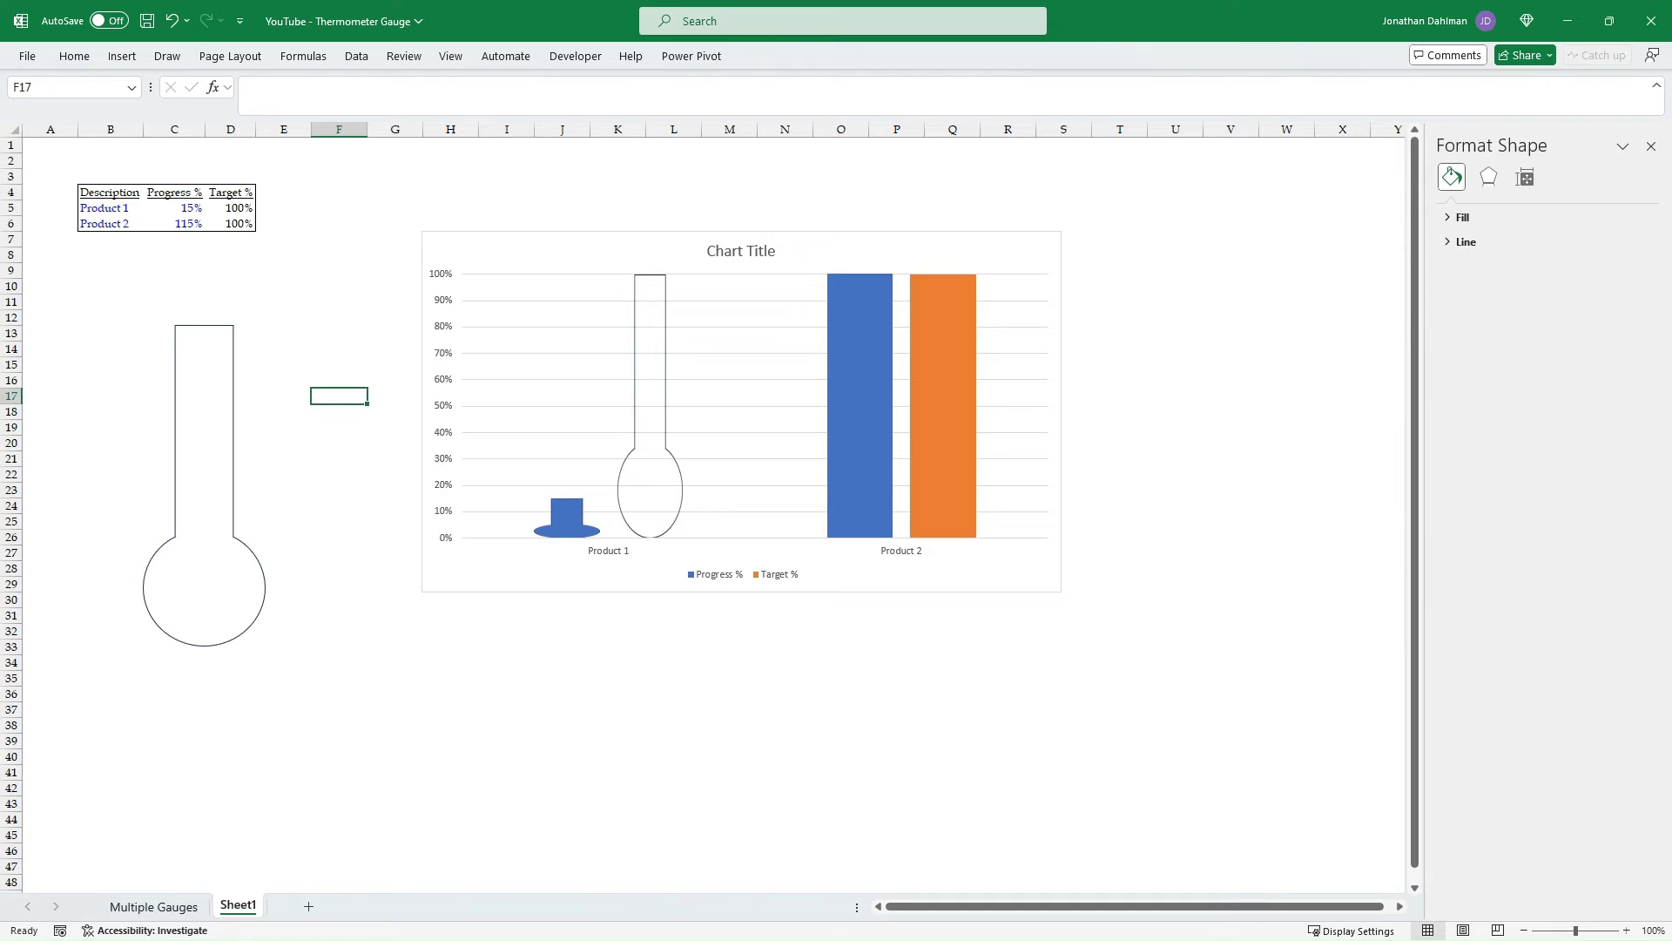
Give the worksheet's thermometer shape a green theme fill and a matching green outline
{"action": "left_click", "coordinate": [187, 332]}
{"action": "left_click", "coordinate": [190, 326]}
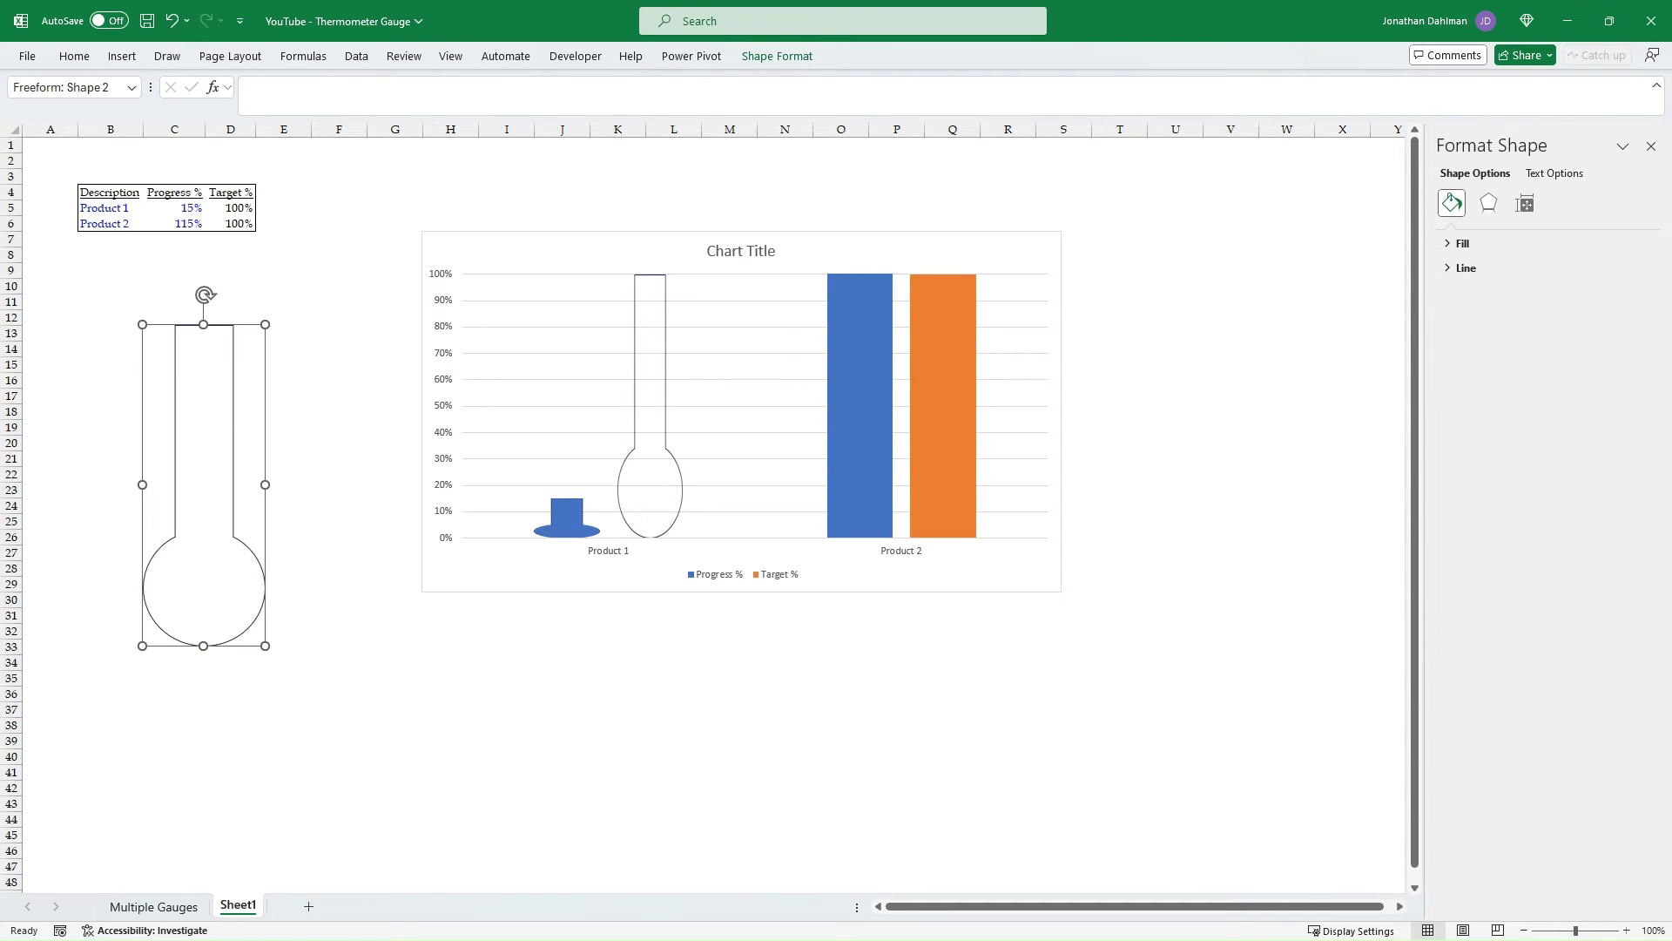
{"action": "left_click", "coordinate": [777, 56]}
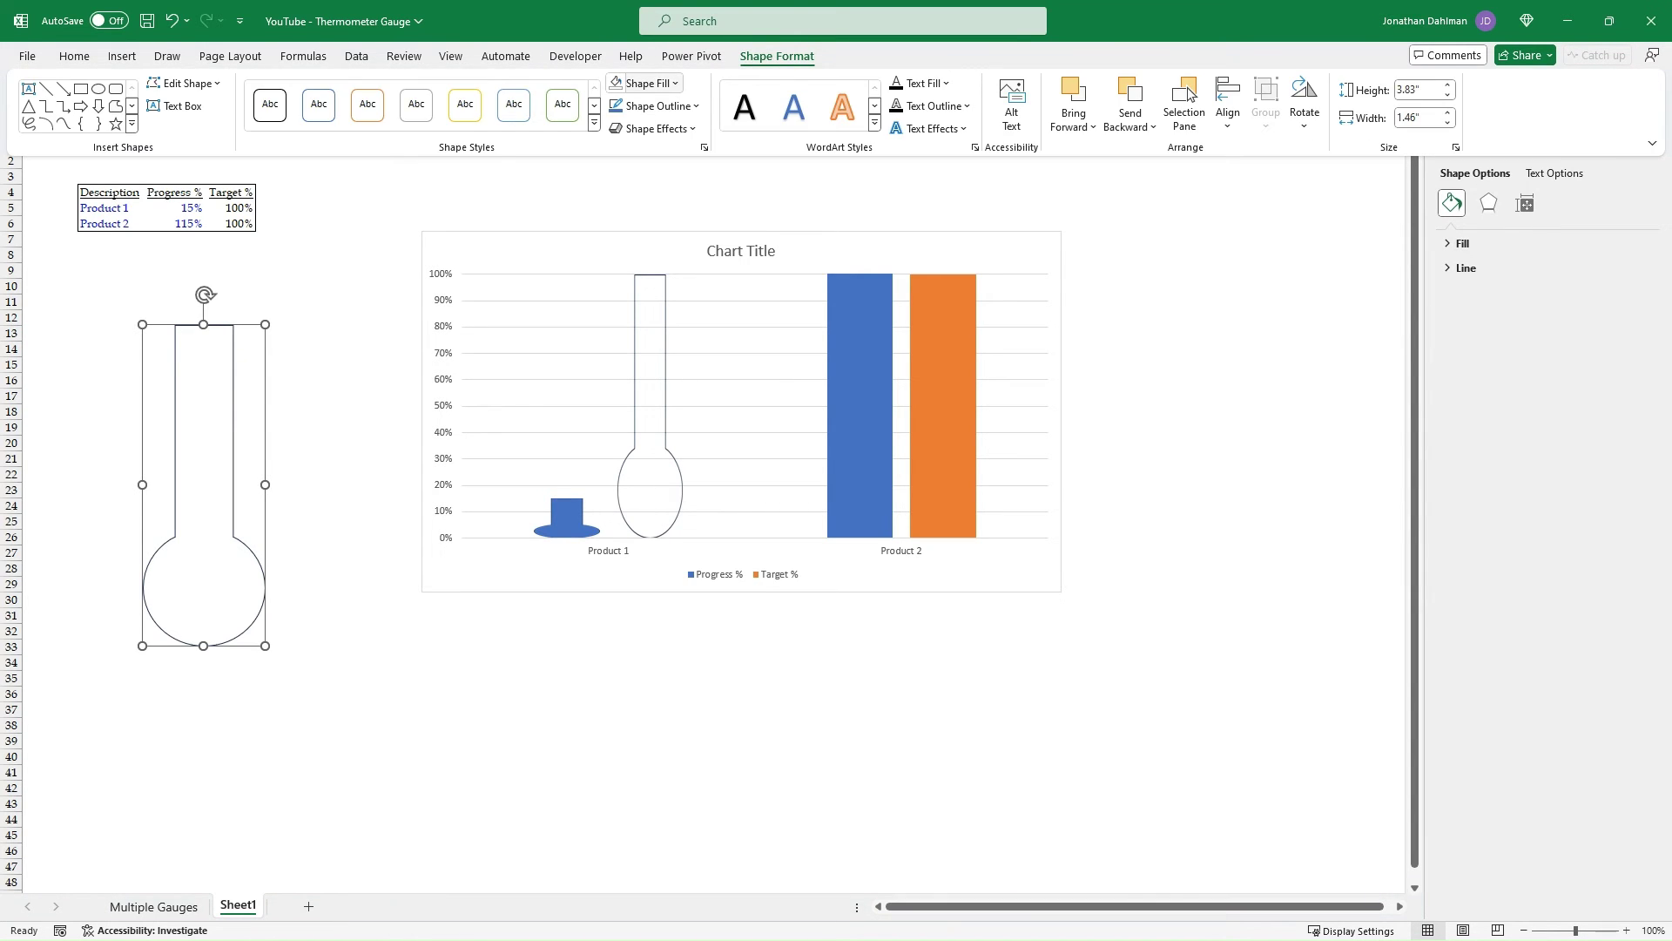
{"action": "left_click", "coordinate": [645, 83]}
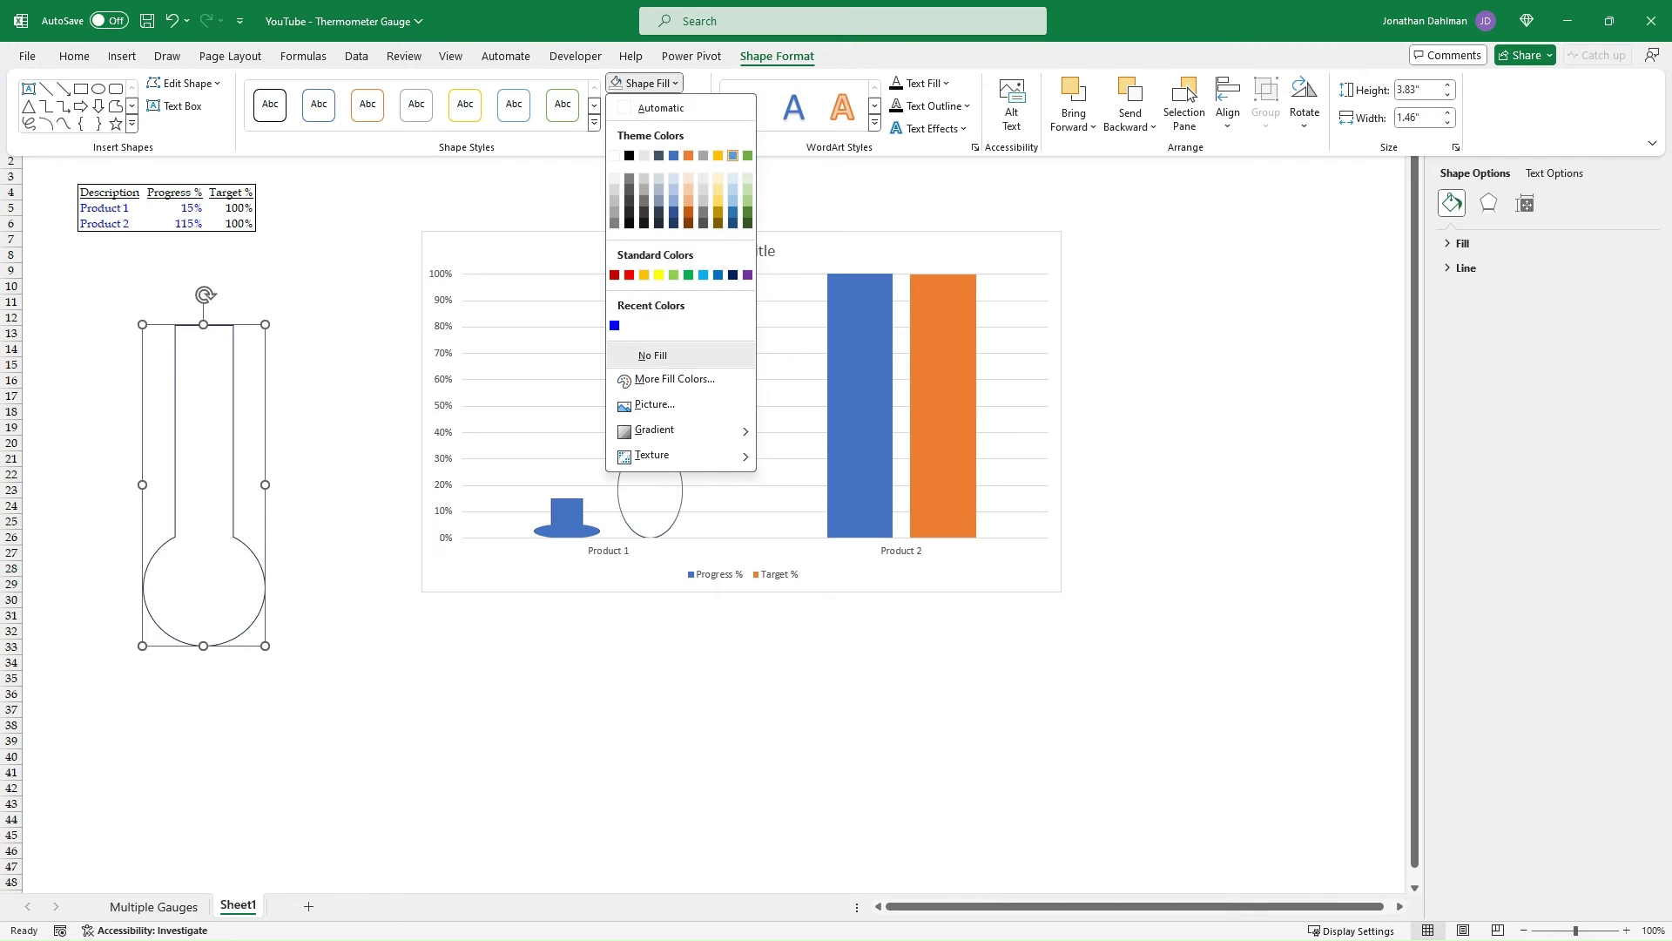
{"action": "left_click", "coordinate": [652, 355]}
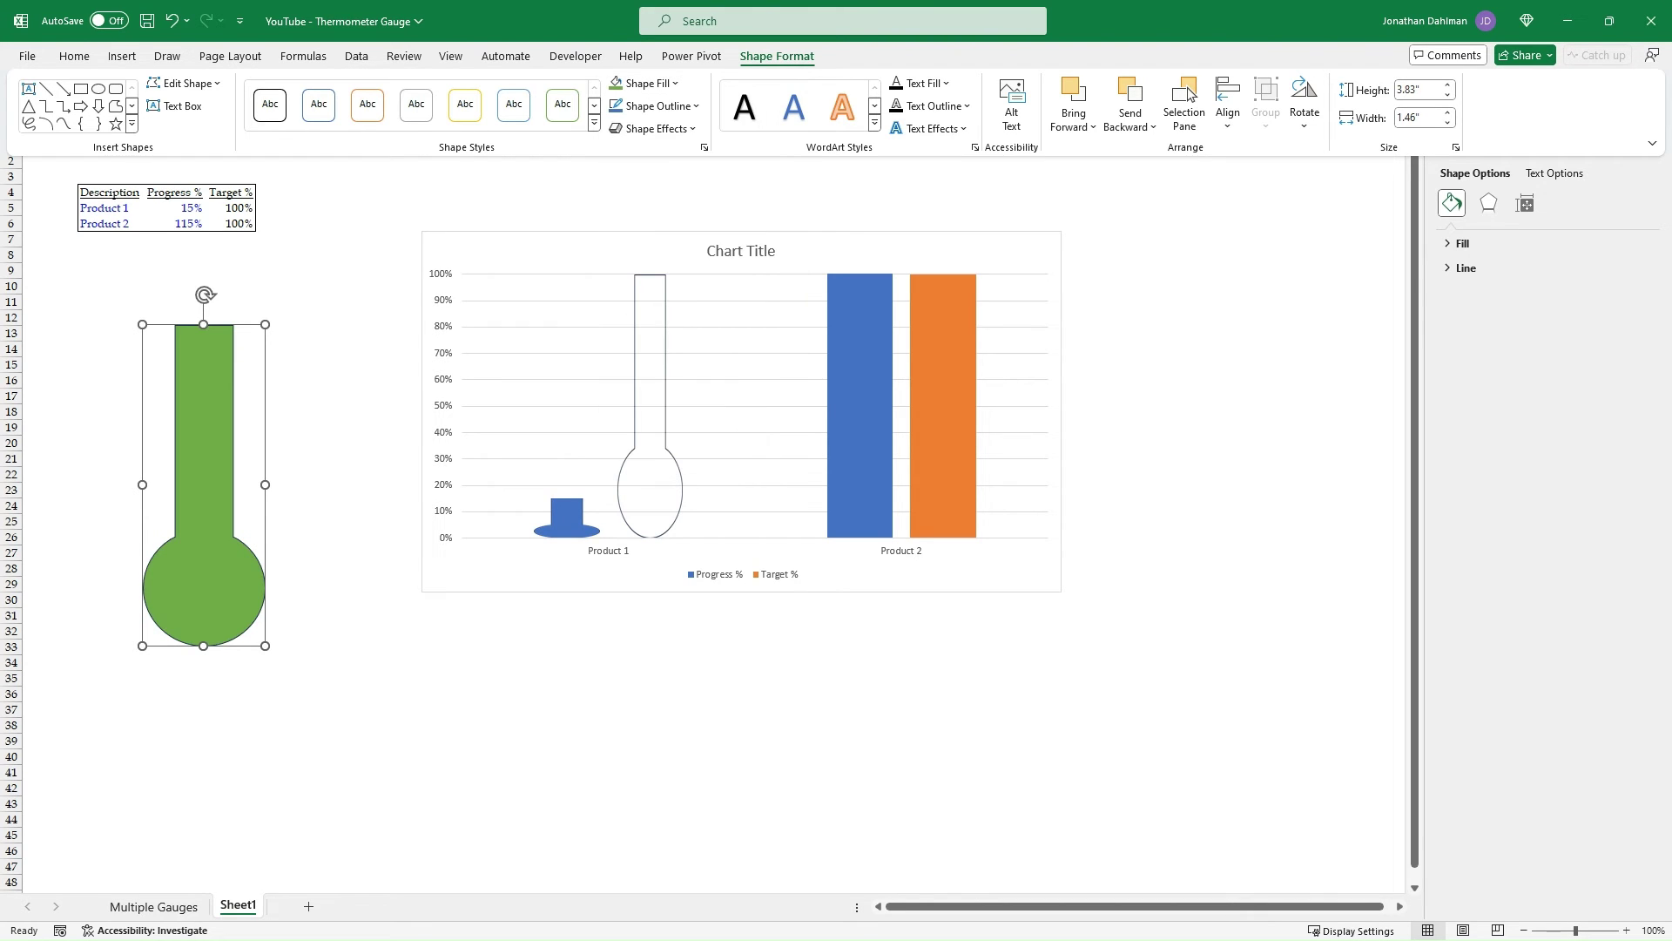
{"action": "left_click", "coordinate": [655, 106]}
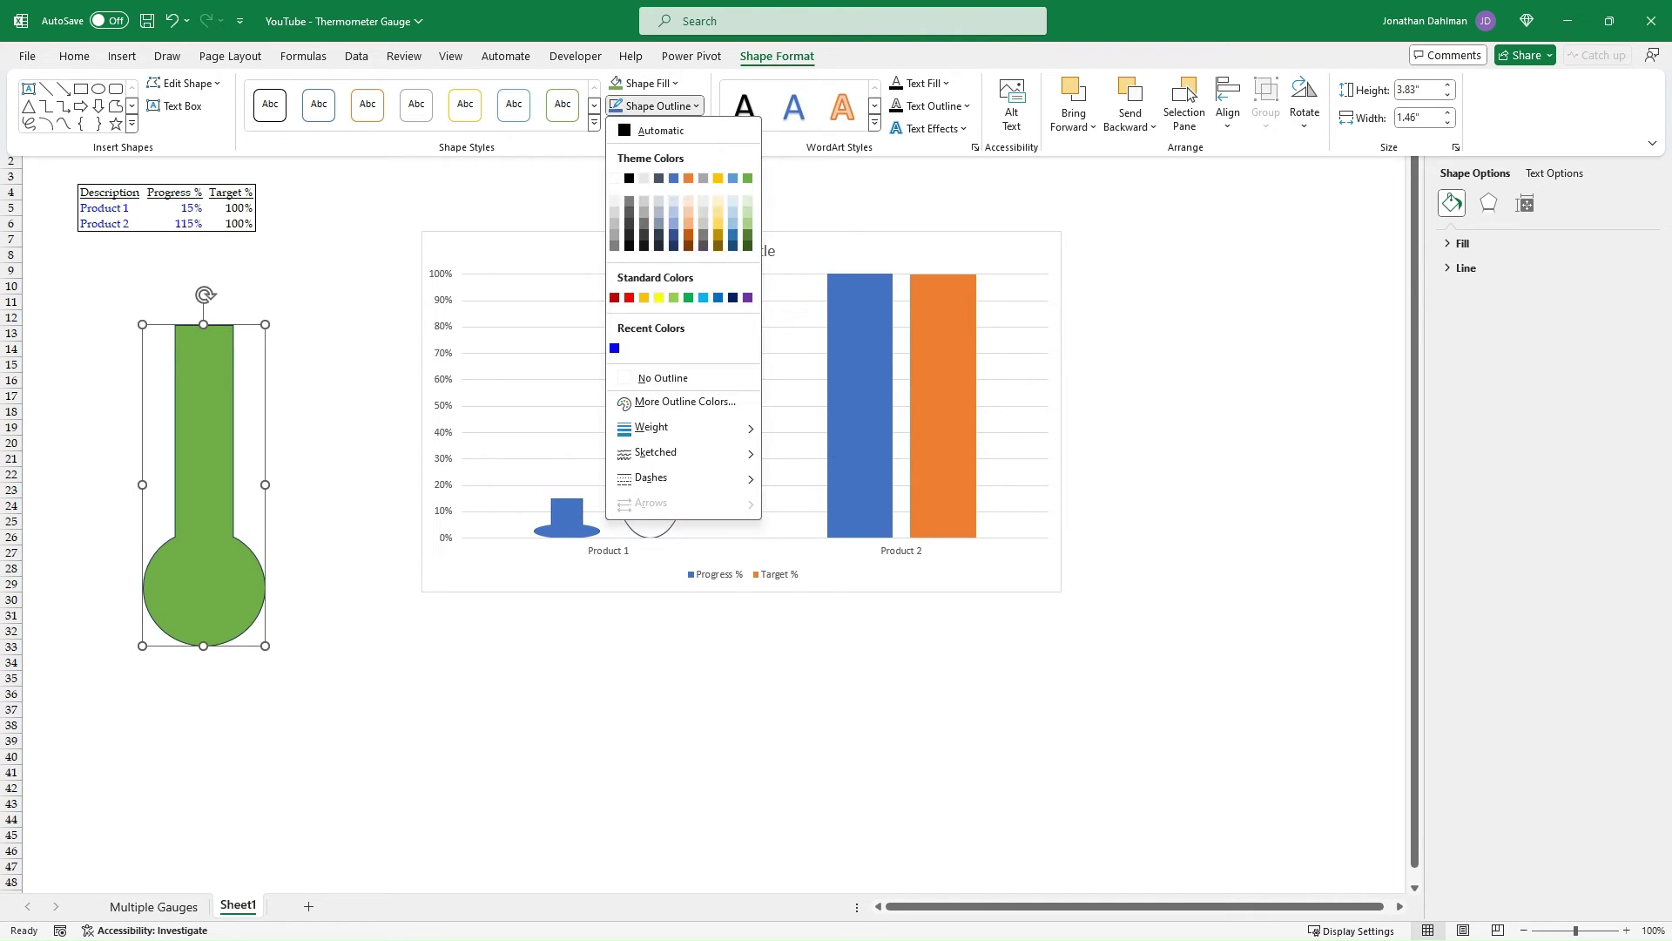
{"action": "left_click", "coordinate": [747, 178]}
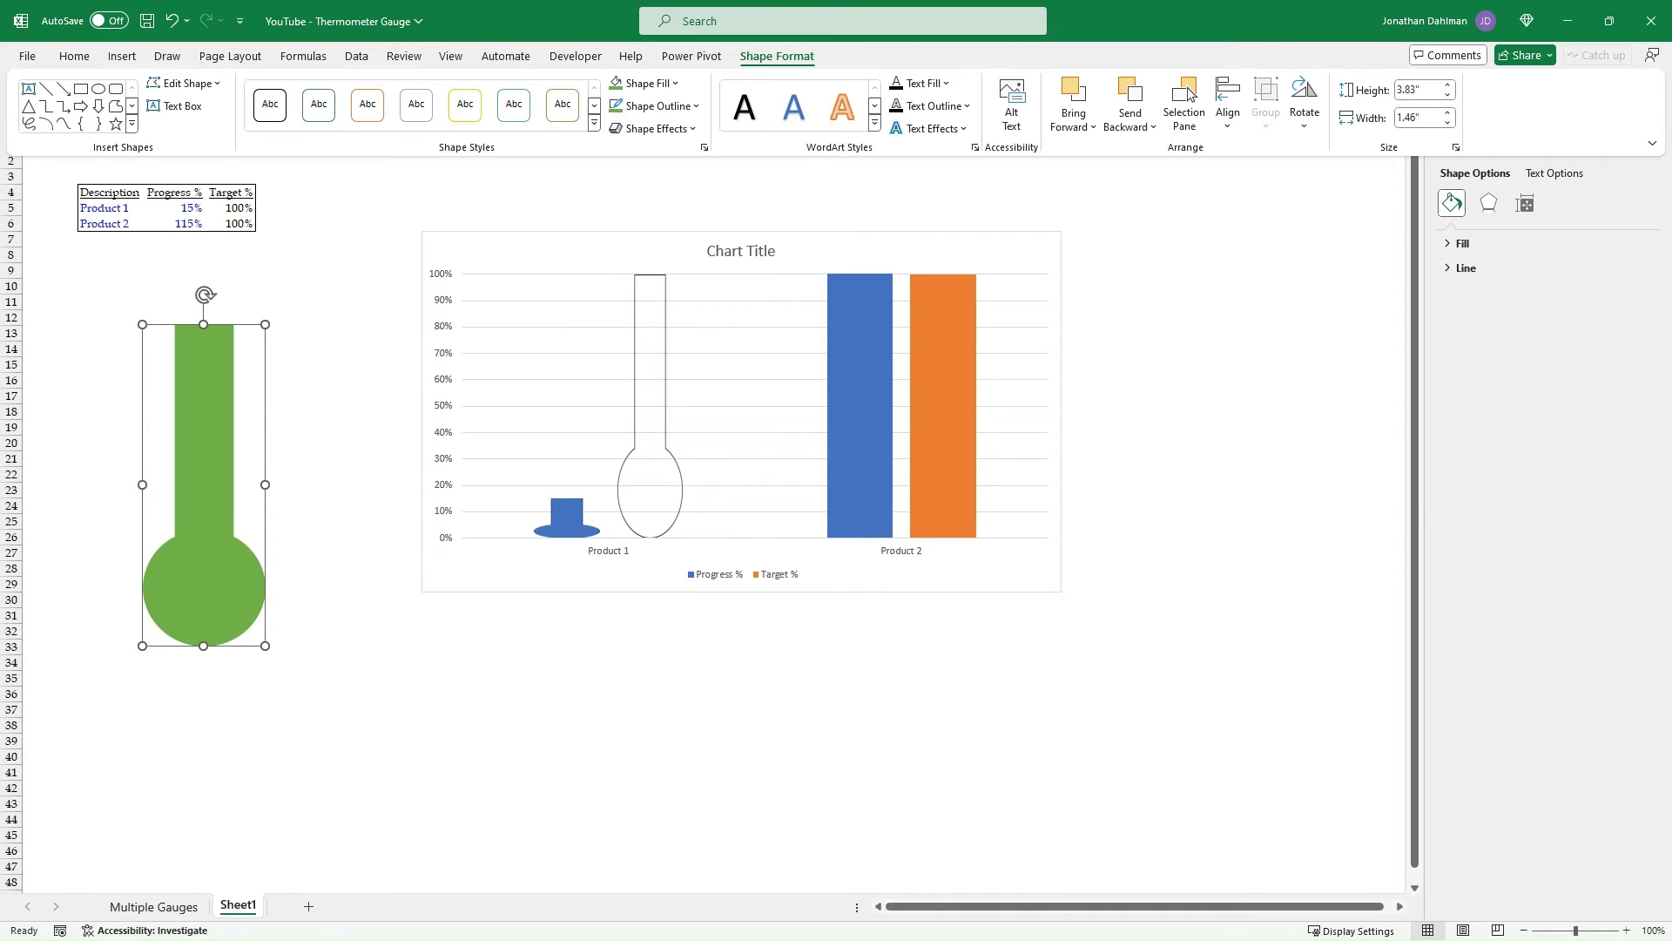
Copy the green thermometer and paste it into only the Product 2 Progress % column
{"action": "left_click", "coordinate": [860, 405]}
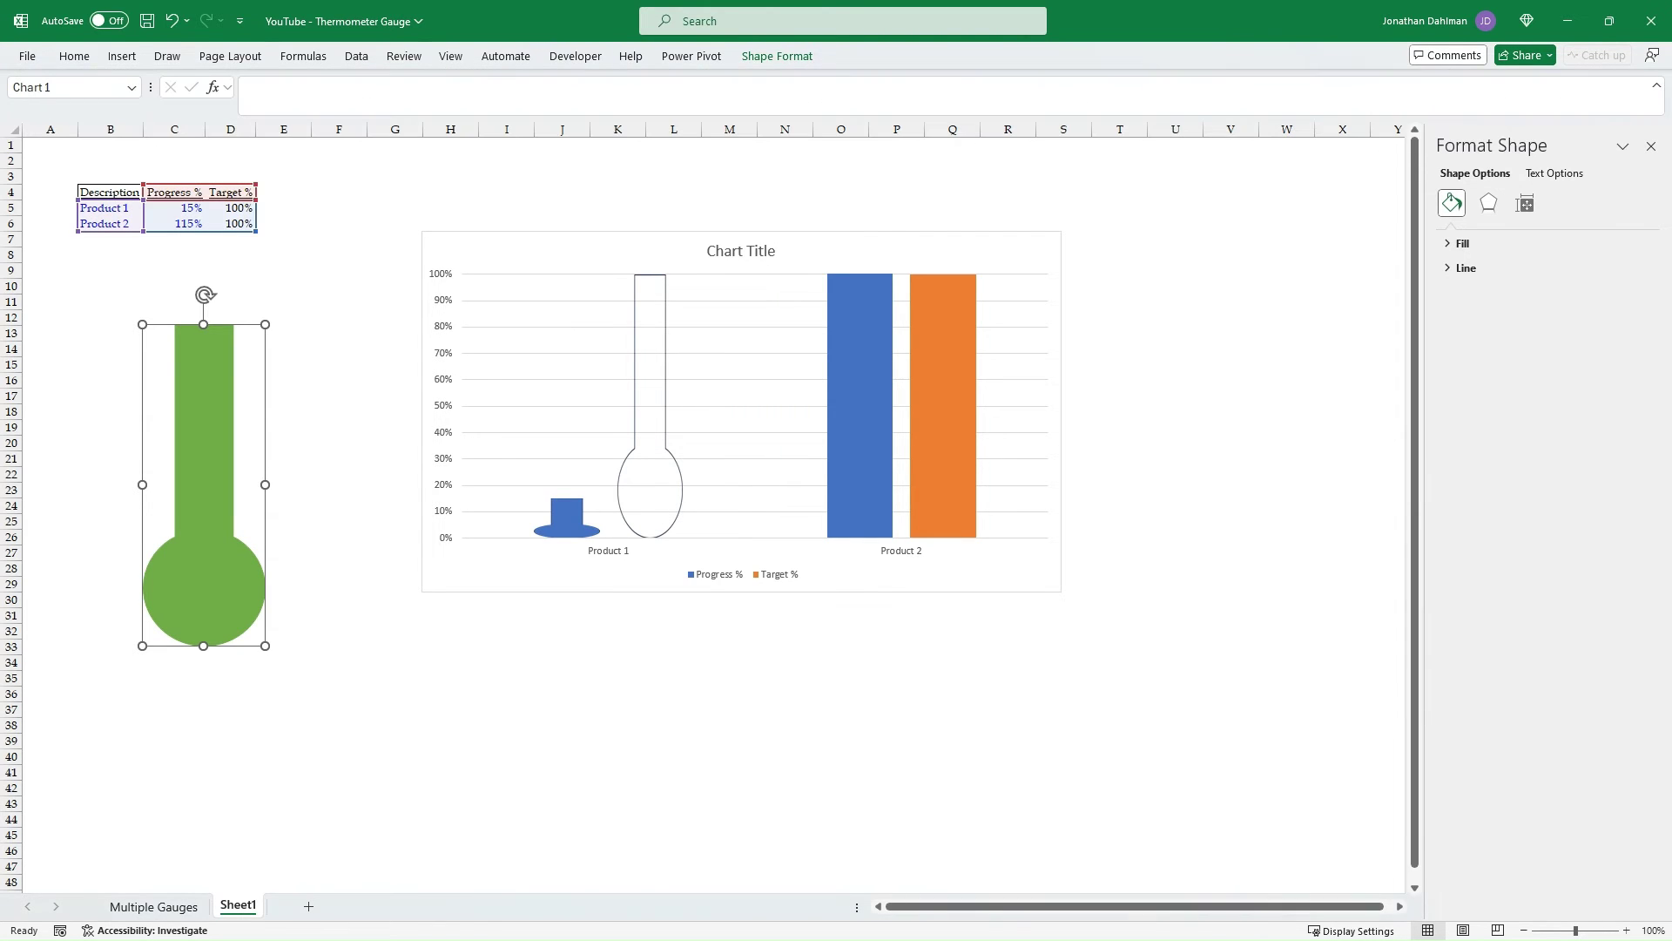
{"action": "left_click", "coordinate": [859, 406]}
{"action": "key", "text": "ctrl+v"}
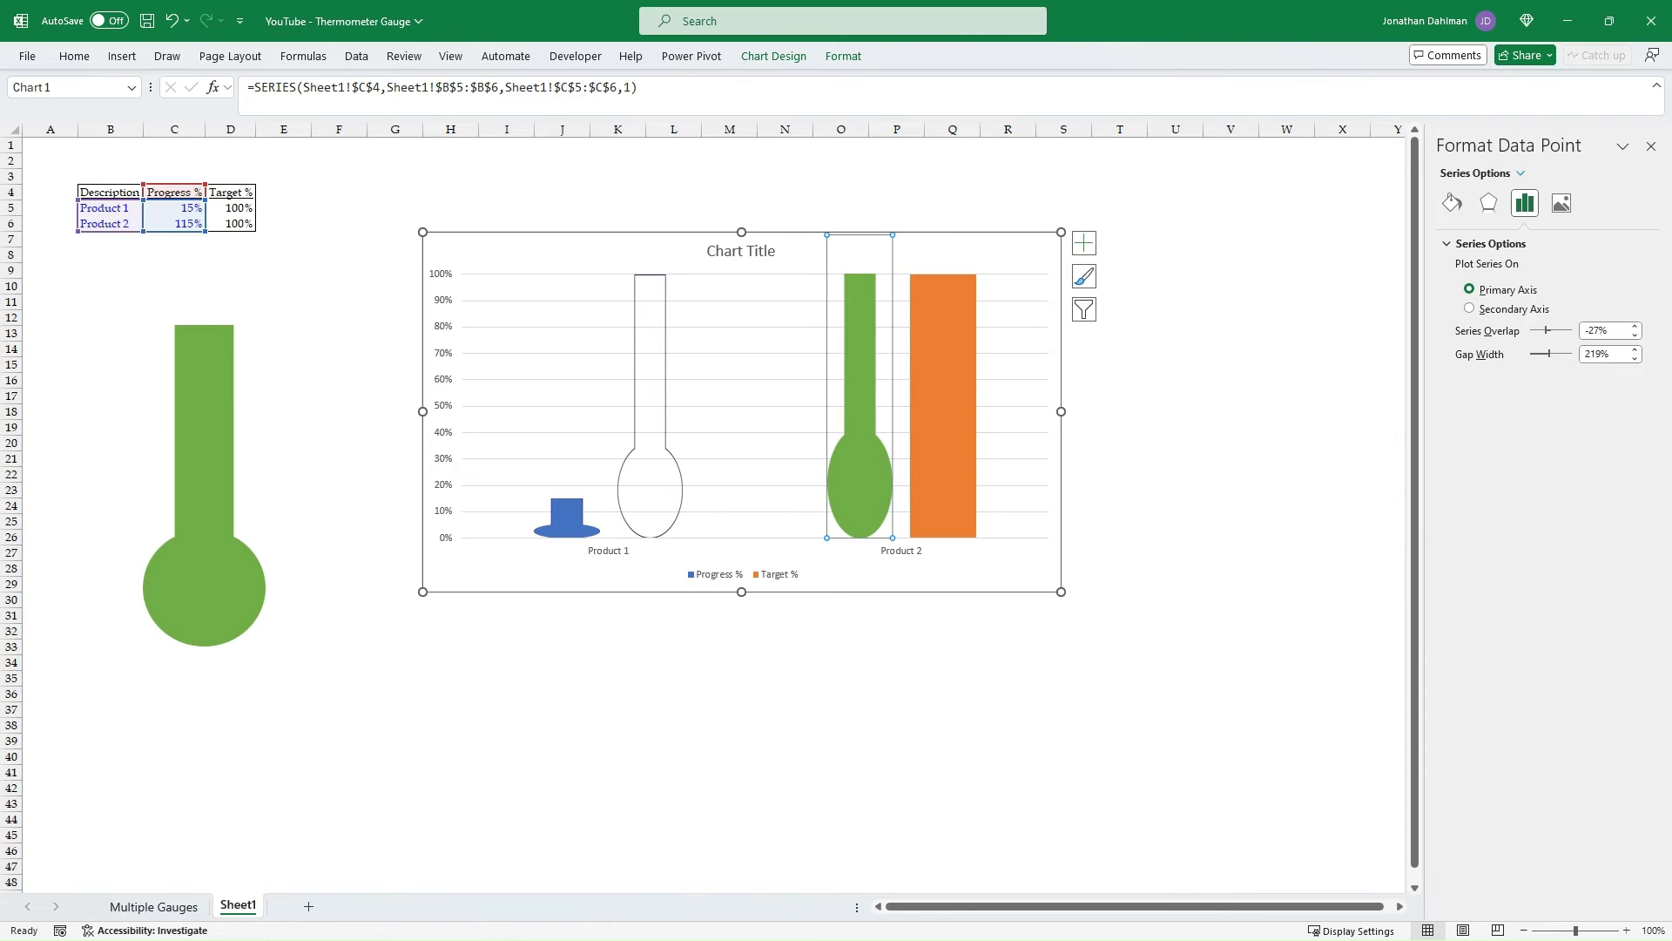
Remove the fill from the green thermometer shape while keeping its green outline
{"action": "left_click", "coordinate": [204, 514]}
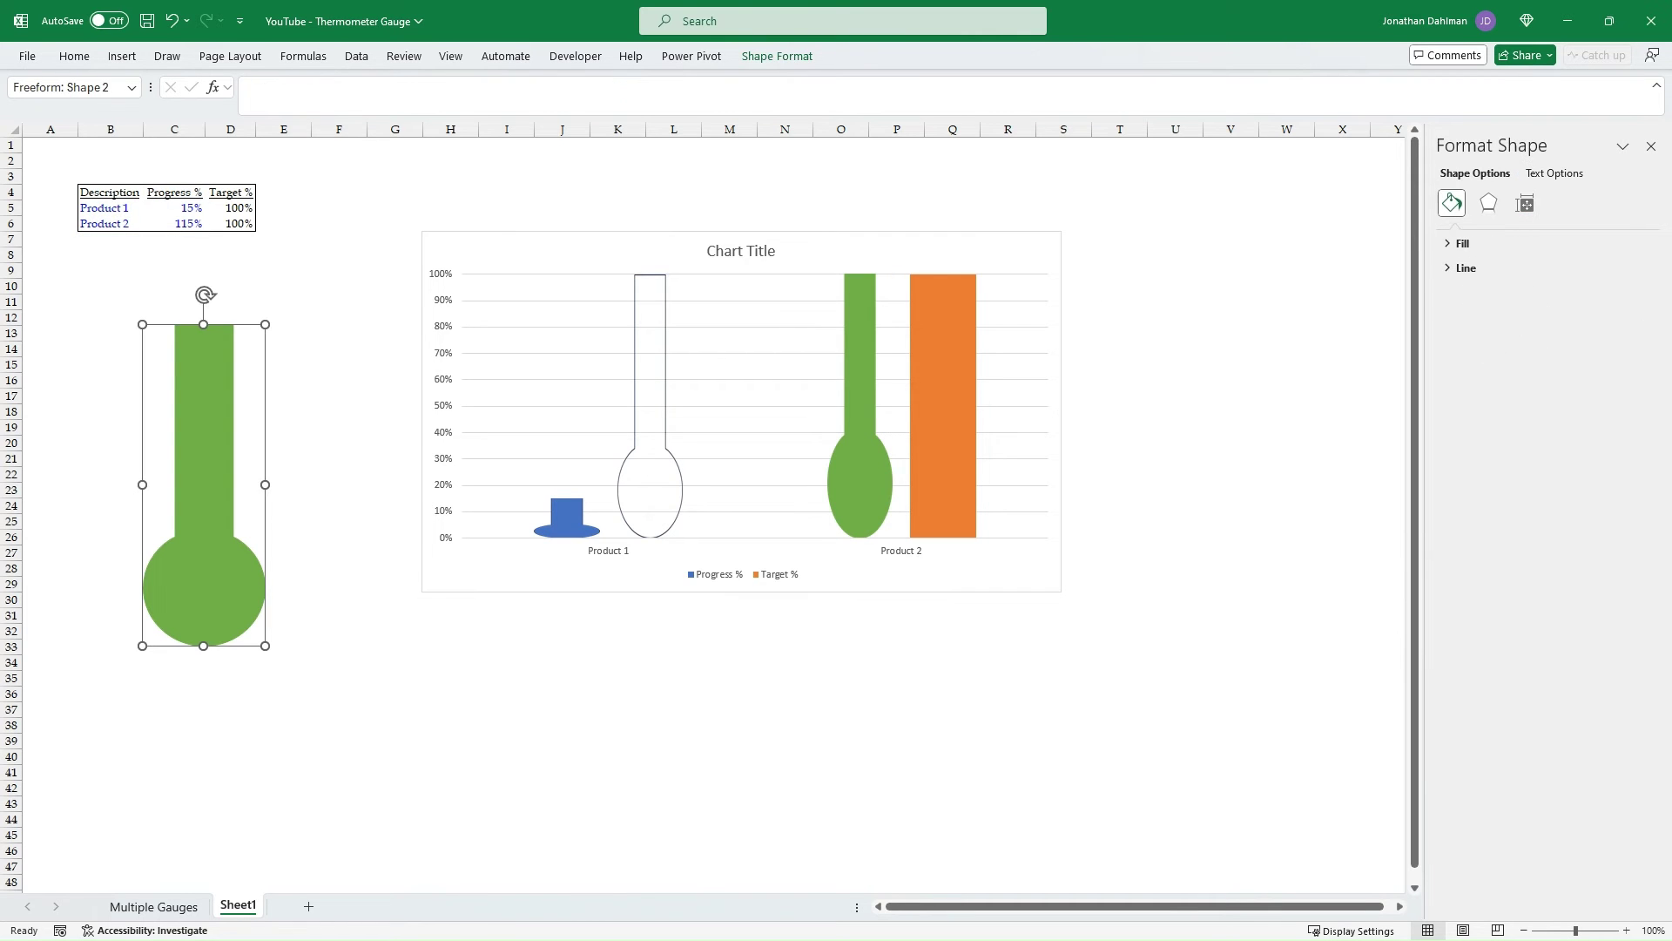
{"action": "left_click", "coordinate": [777, 56]}
{"action": "left_click", "coordinate": [777, 55]}
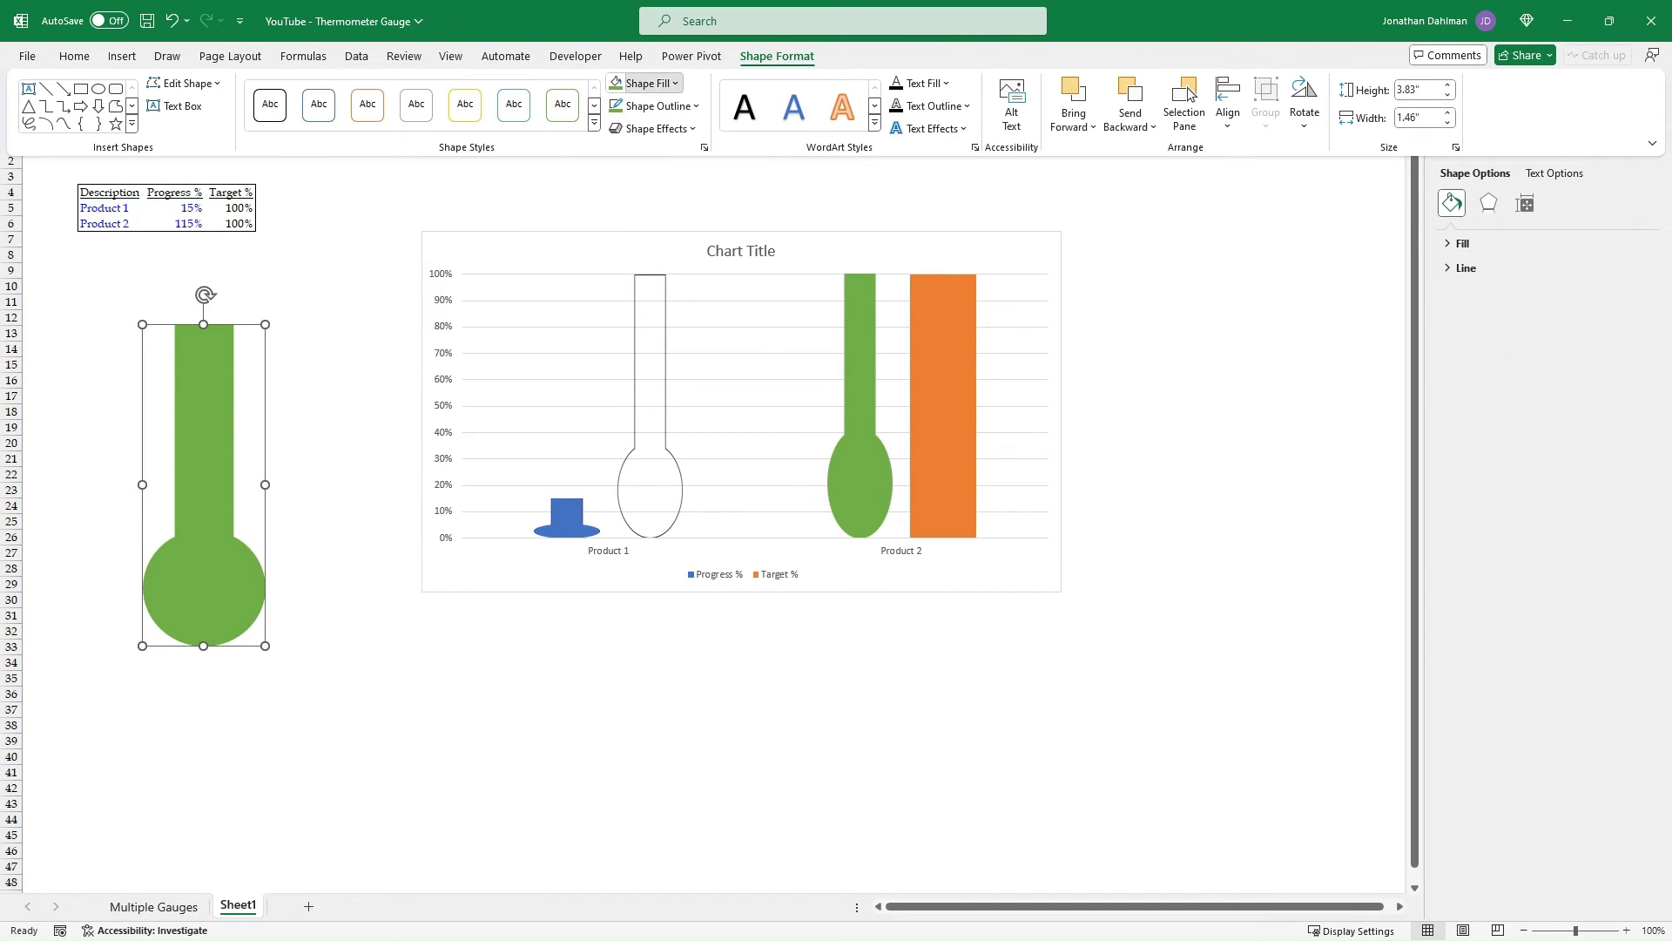
{"action": "left_click", "coordinate": [645, 83]}
{"action": "left_click", "coordinate": [652, 354]}
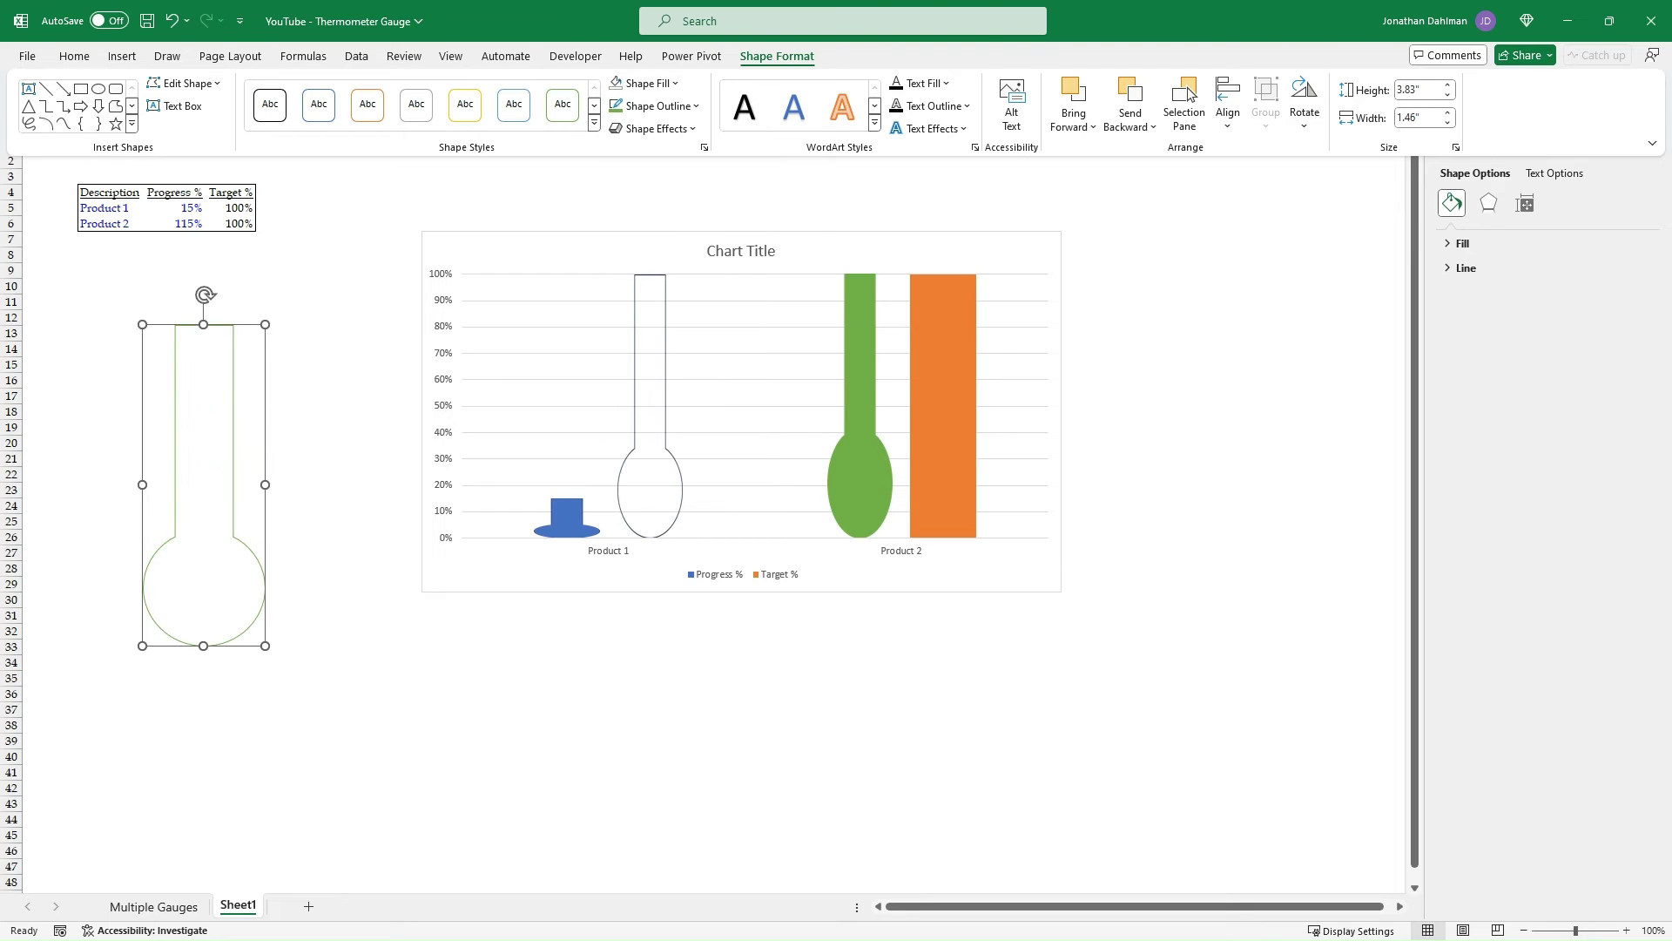
Copy the green-outlined thermometer and paste it into only the Product 2 Target % column
{"action": "key", "text": "ctrl+c"}
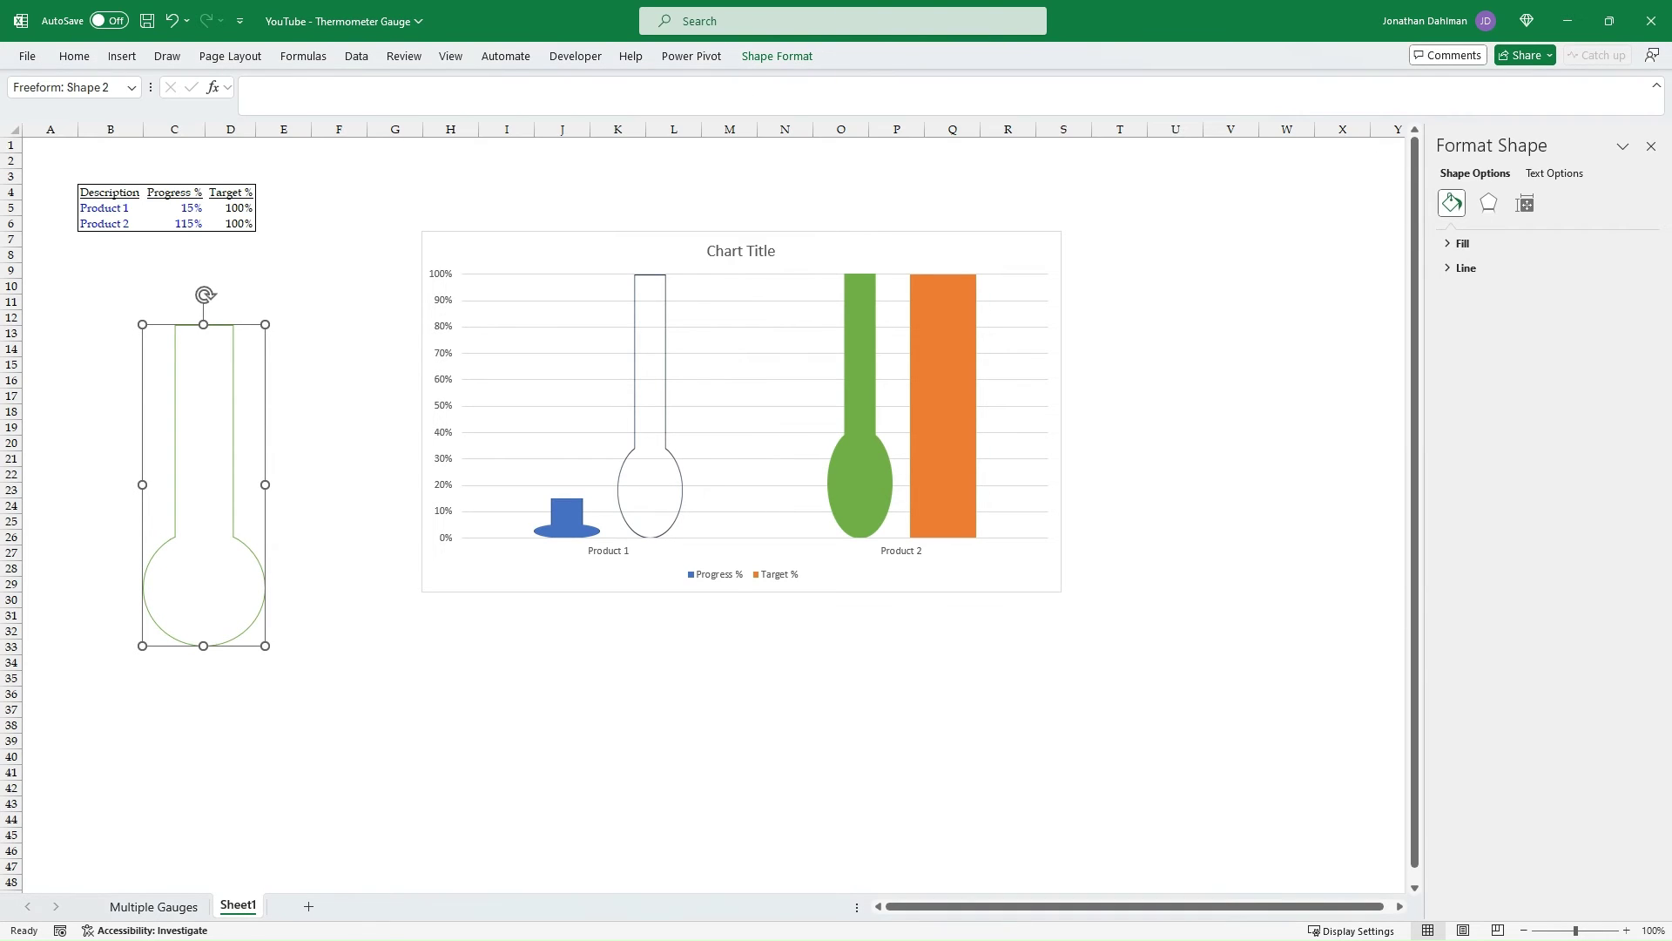
{"action": "left_click", "coordinate": [943, 405]}
{"action": "left_click", "coordinate": [944, 406]}
{"action": "key", "text": "ctrl+v"}
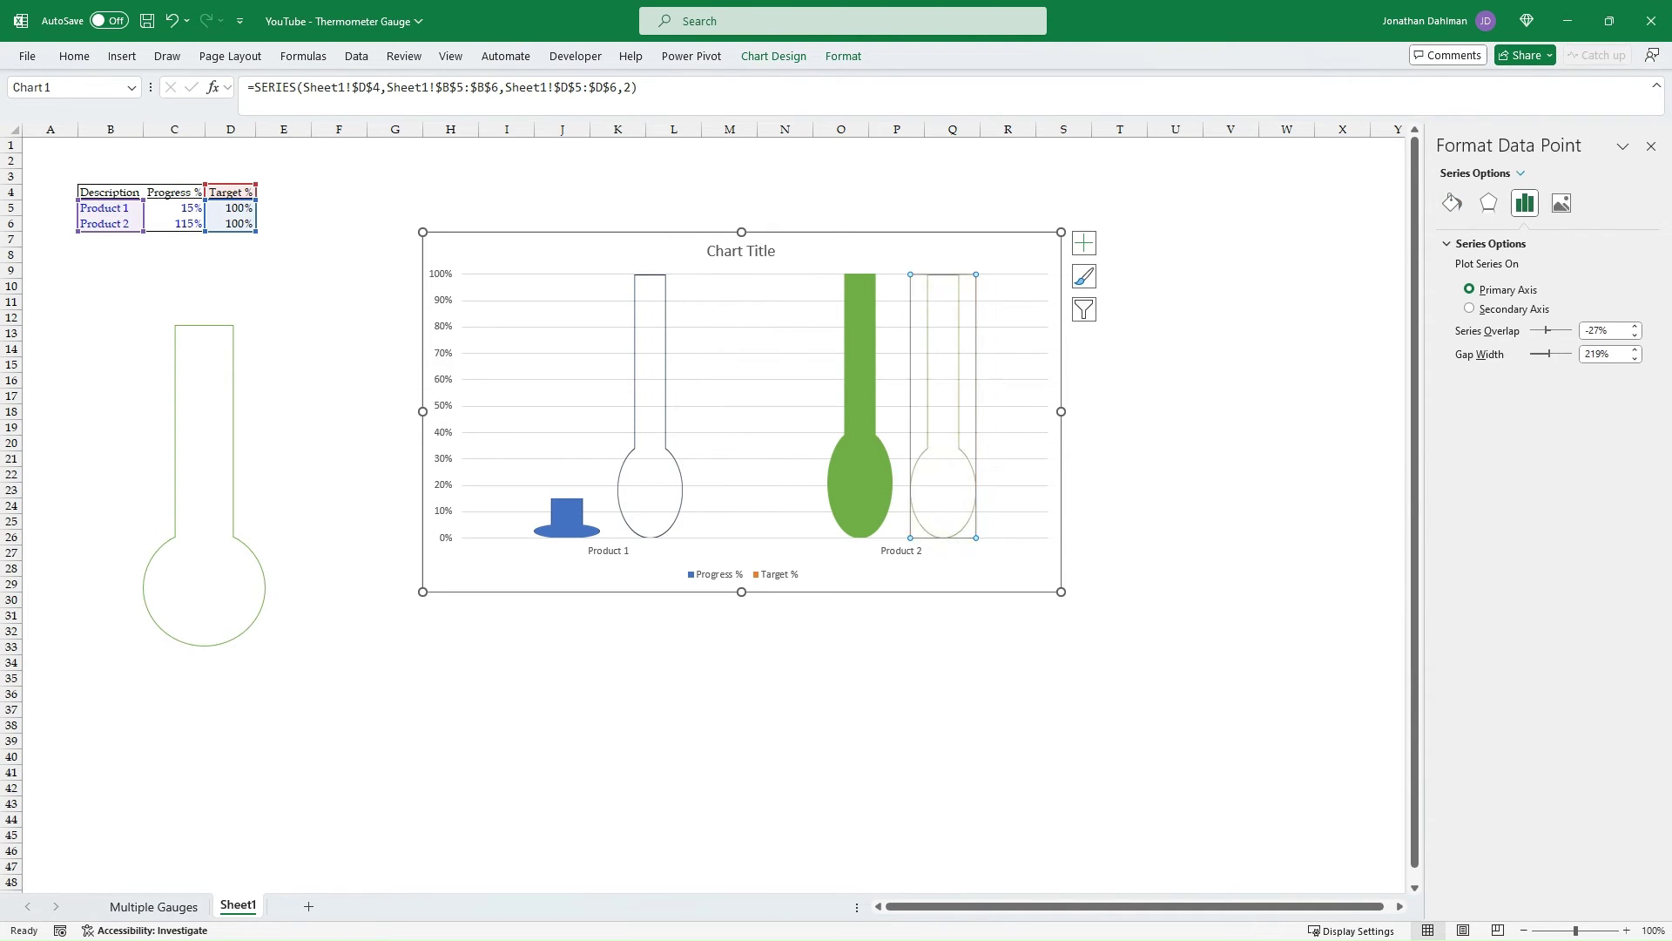
{"action": "left_click", "coordinate": [339, 365]}
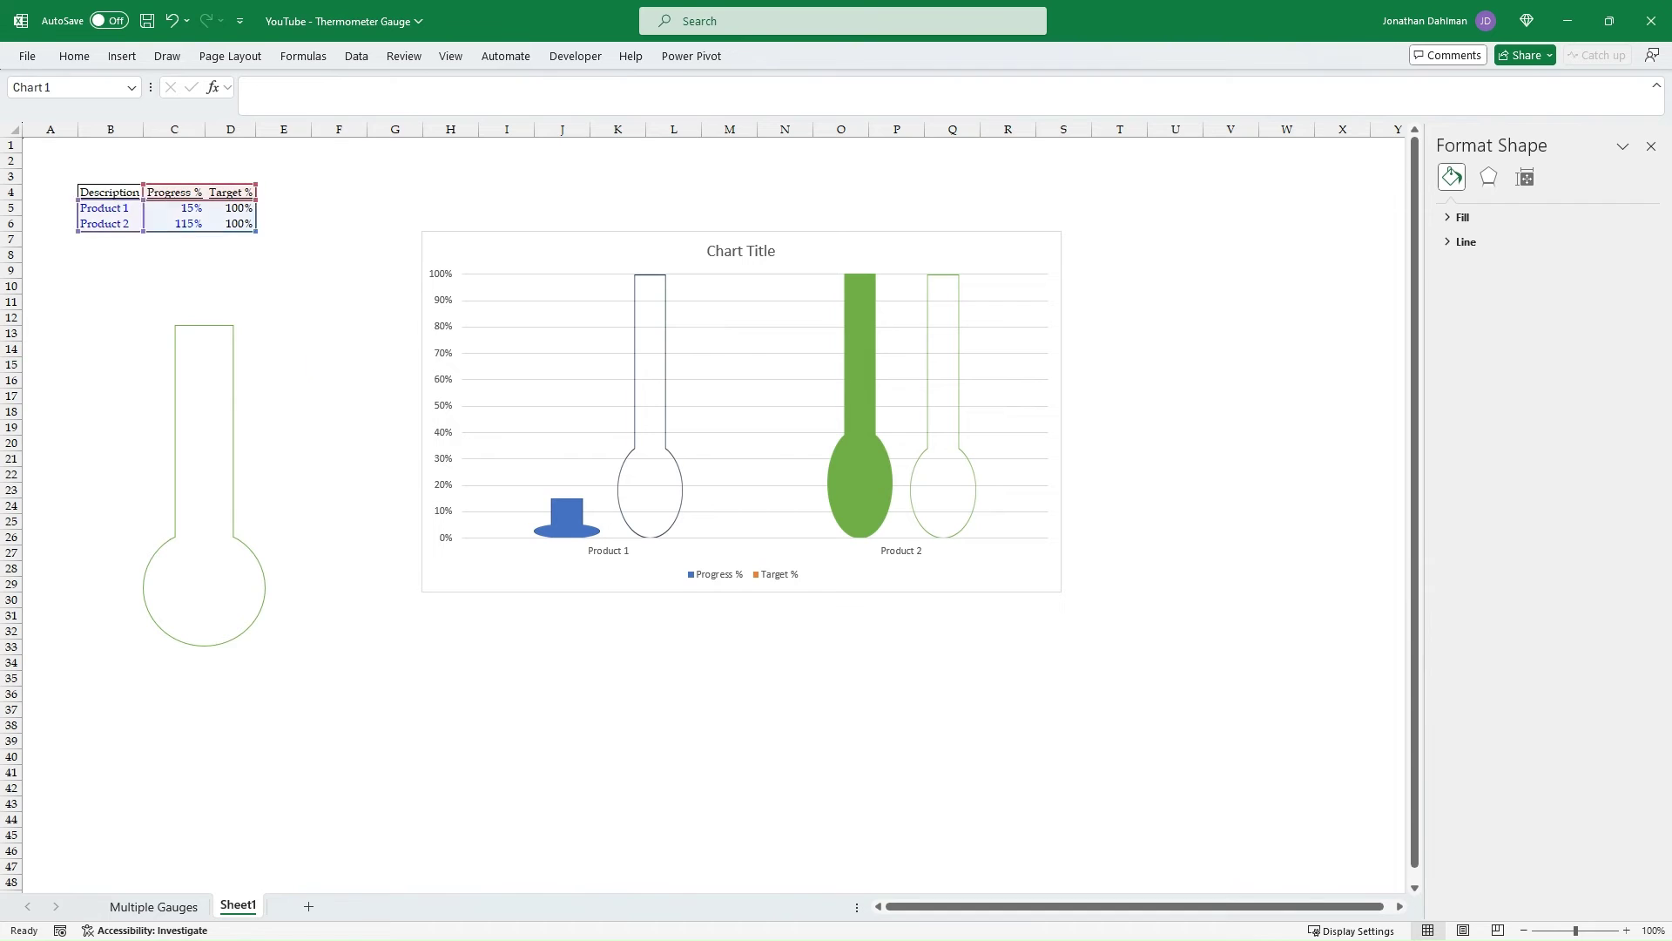
Delete the chart's legend, vertical axis and horizontal gridlines
{"action": "left_click", "coordinate": [795, 573]}
{"action": "key", "text": "Delete"}
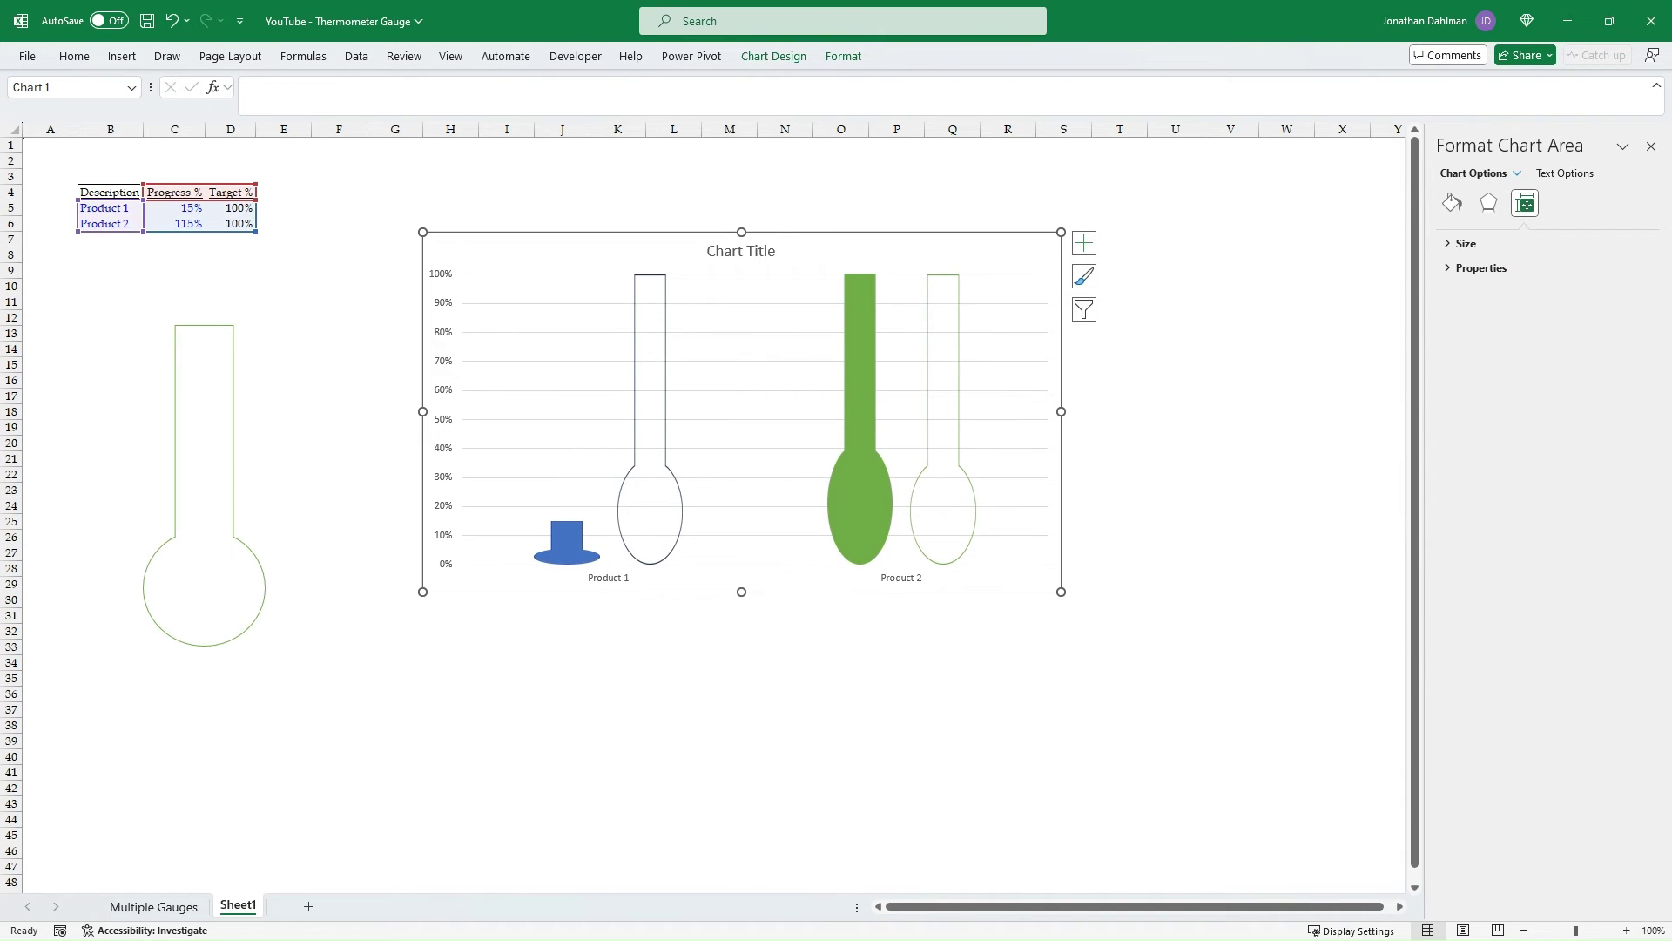
{"action": "left_click", "coordinate": [446, 318]}
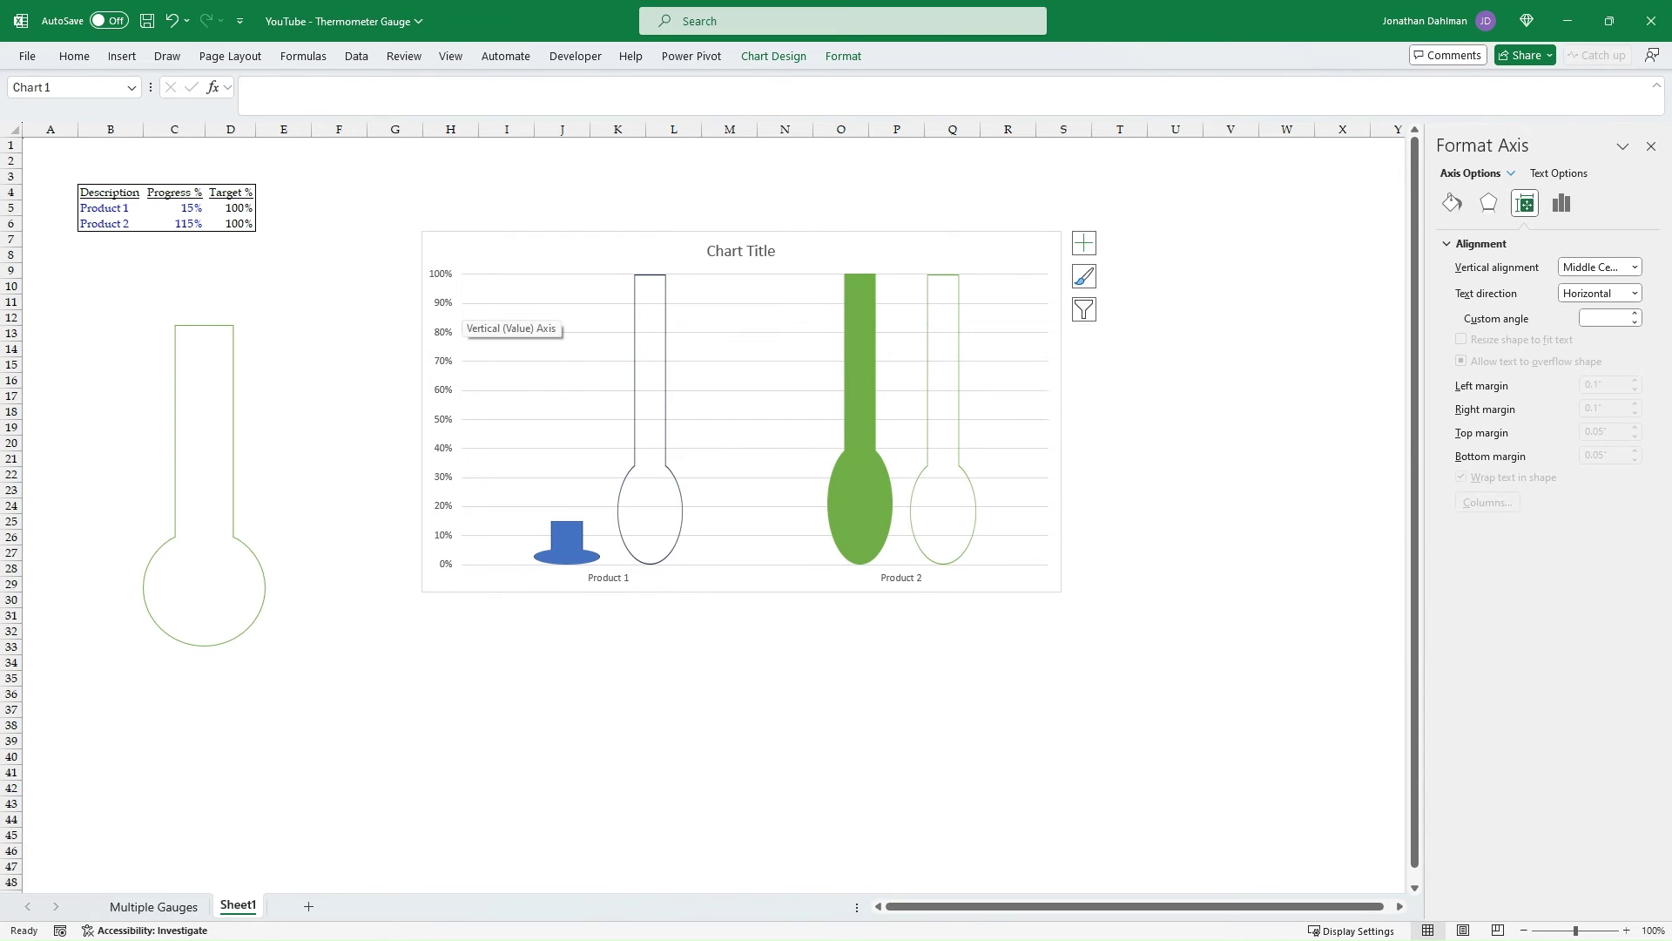
{"action": "key", "text": "Delete"}
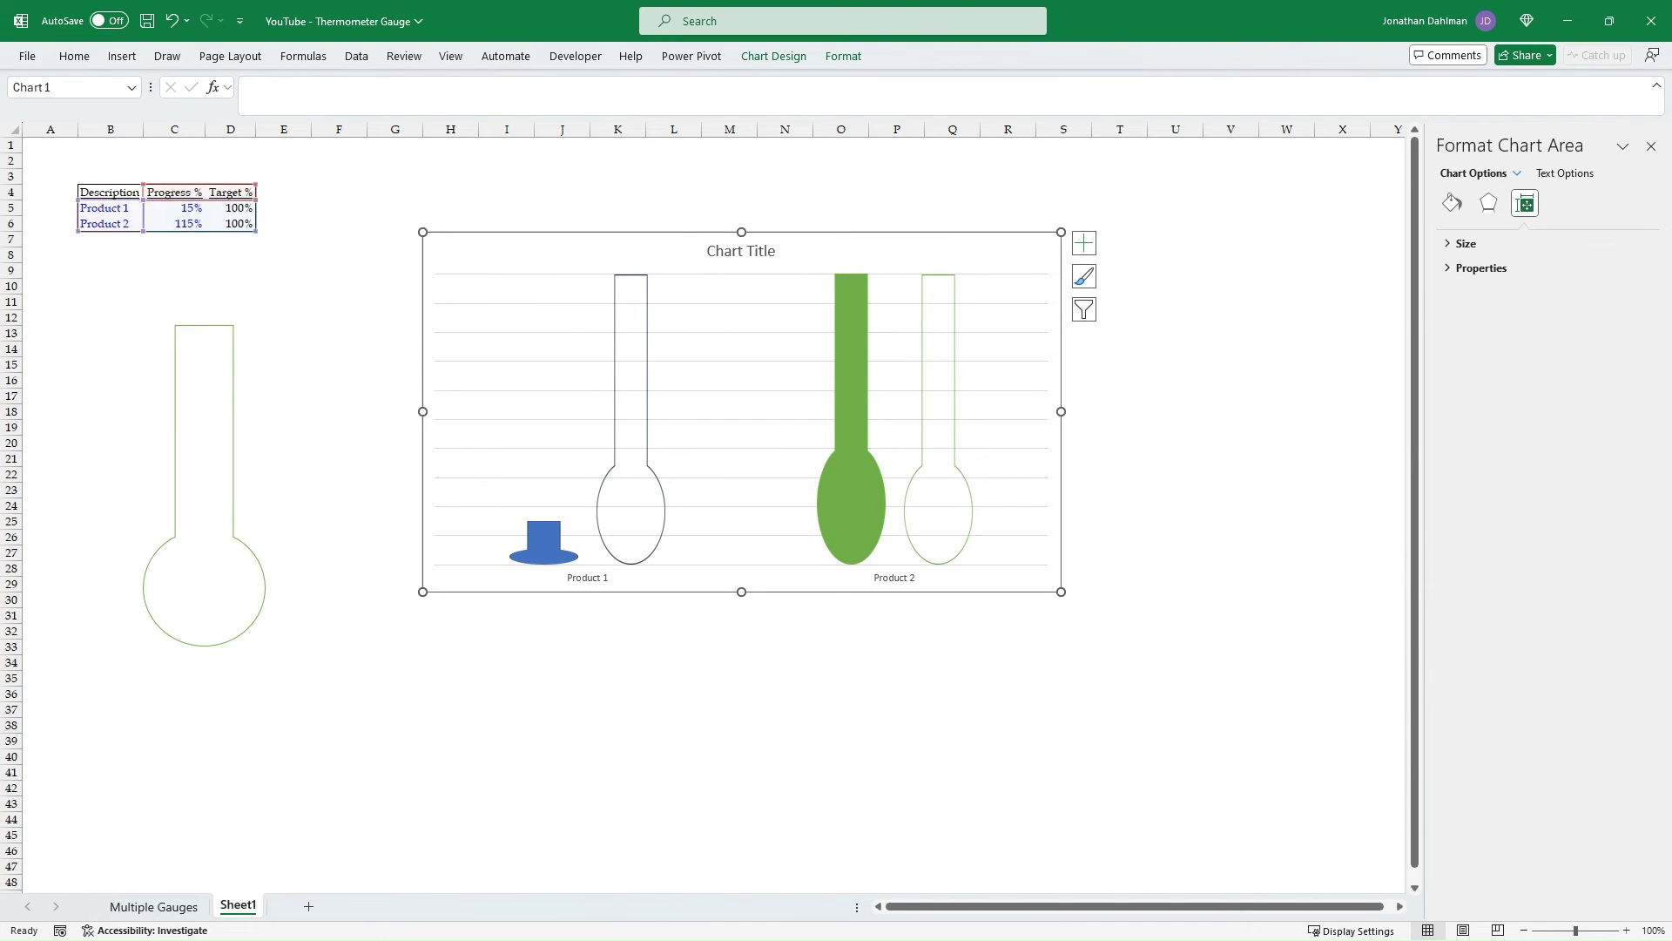
{"action": "key", "text": "Delete"}
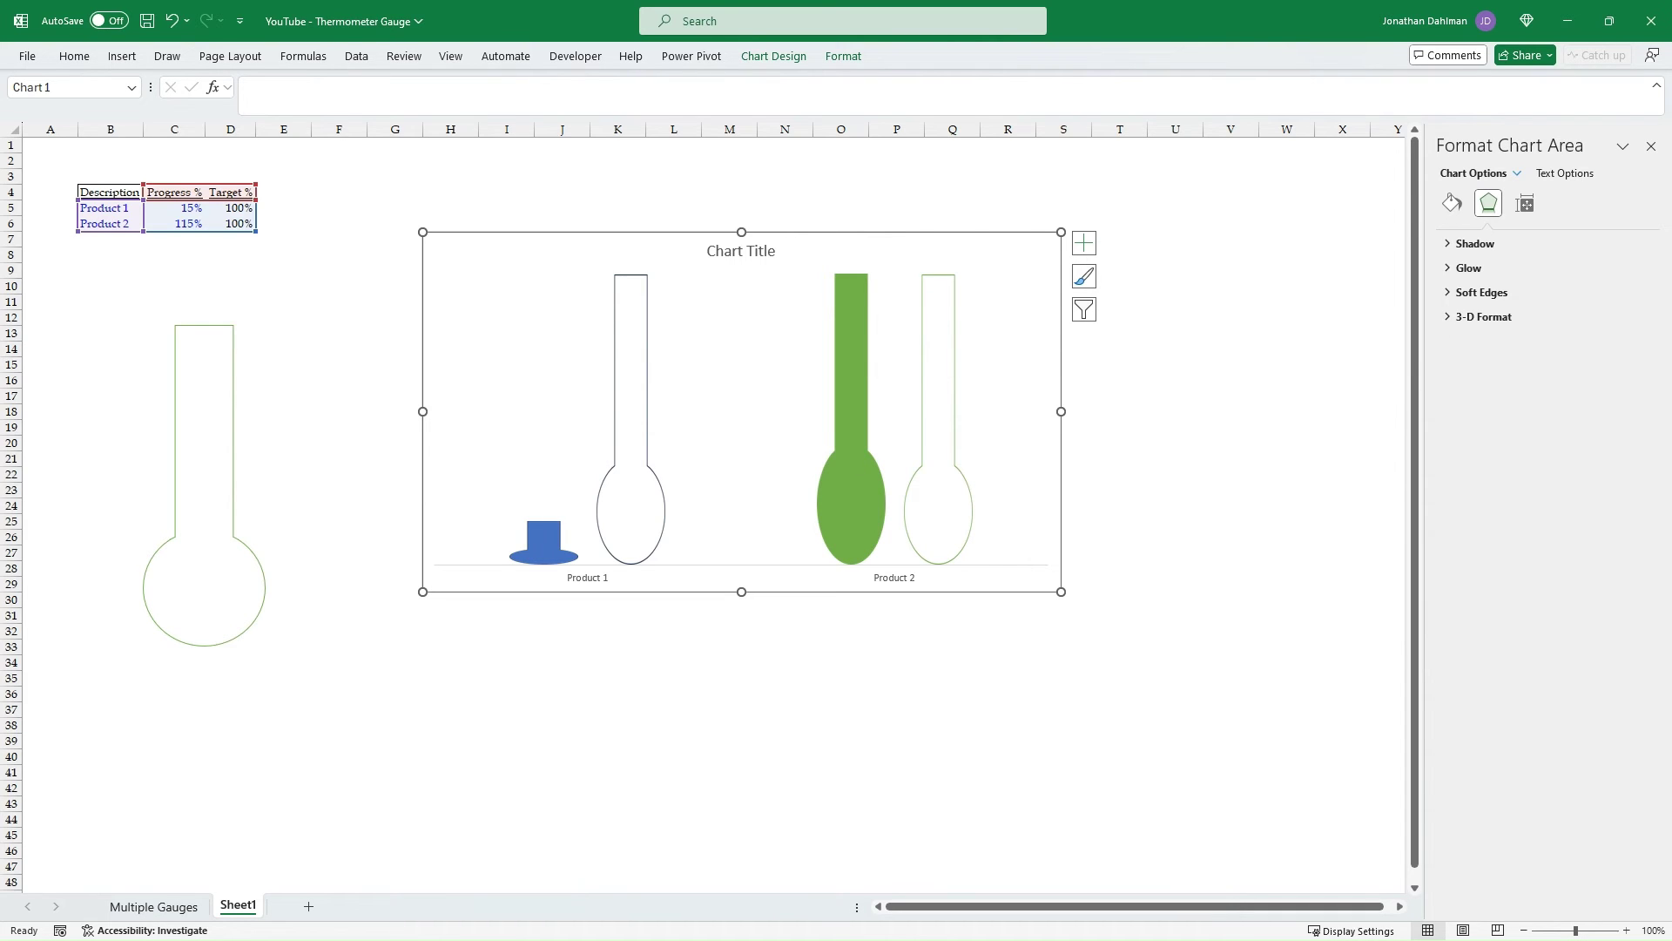
Set the picture fill of the Product 1 Progress % point to Stack and Scale with 1 unit per picture
{"action": "left_click", "coordinate": [544, 540]}
{"action": "left_click", "coordinate": [545, 540]}
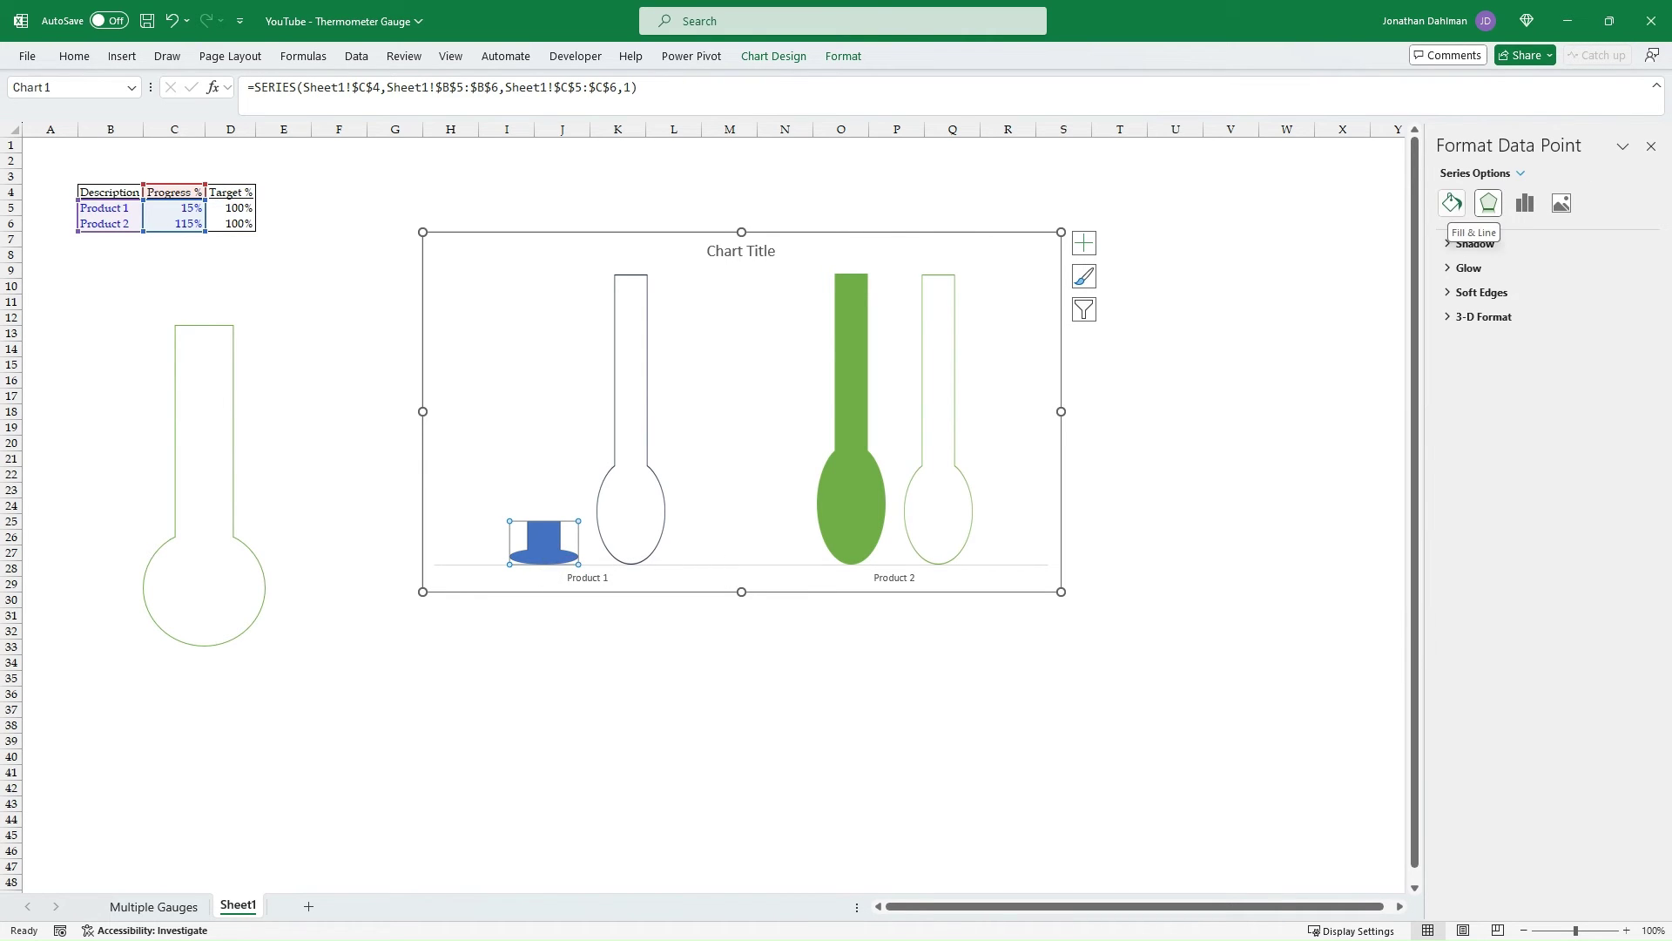
{"action": "left_click", "coordinate": [1451, 203]}
{"action": "left_click", "coordinate": [1462, 243]}
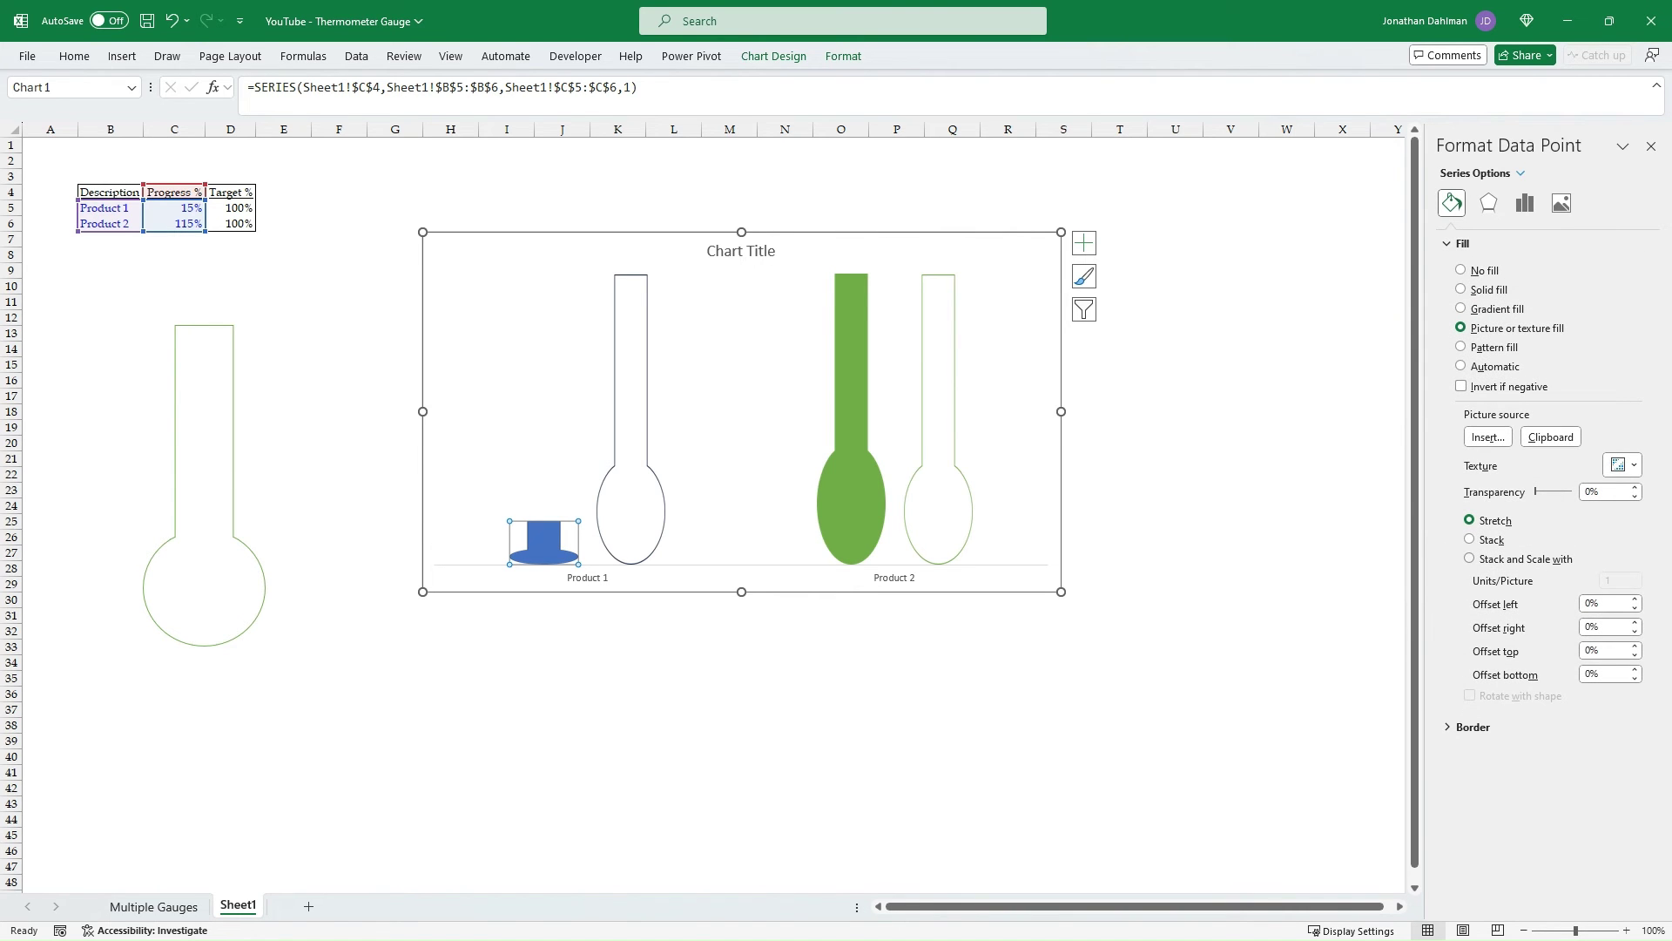
{"action": "left_click", "coordinate": [1470, 559]}
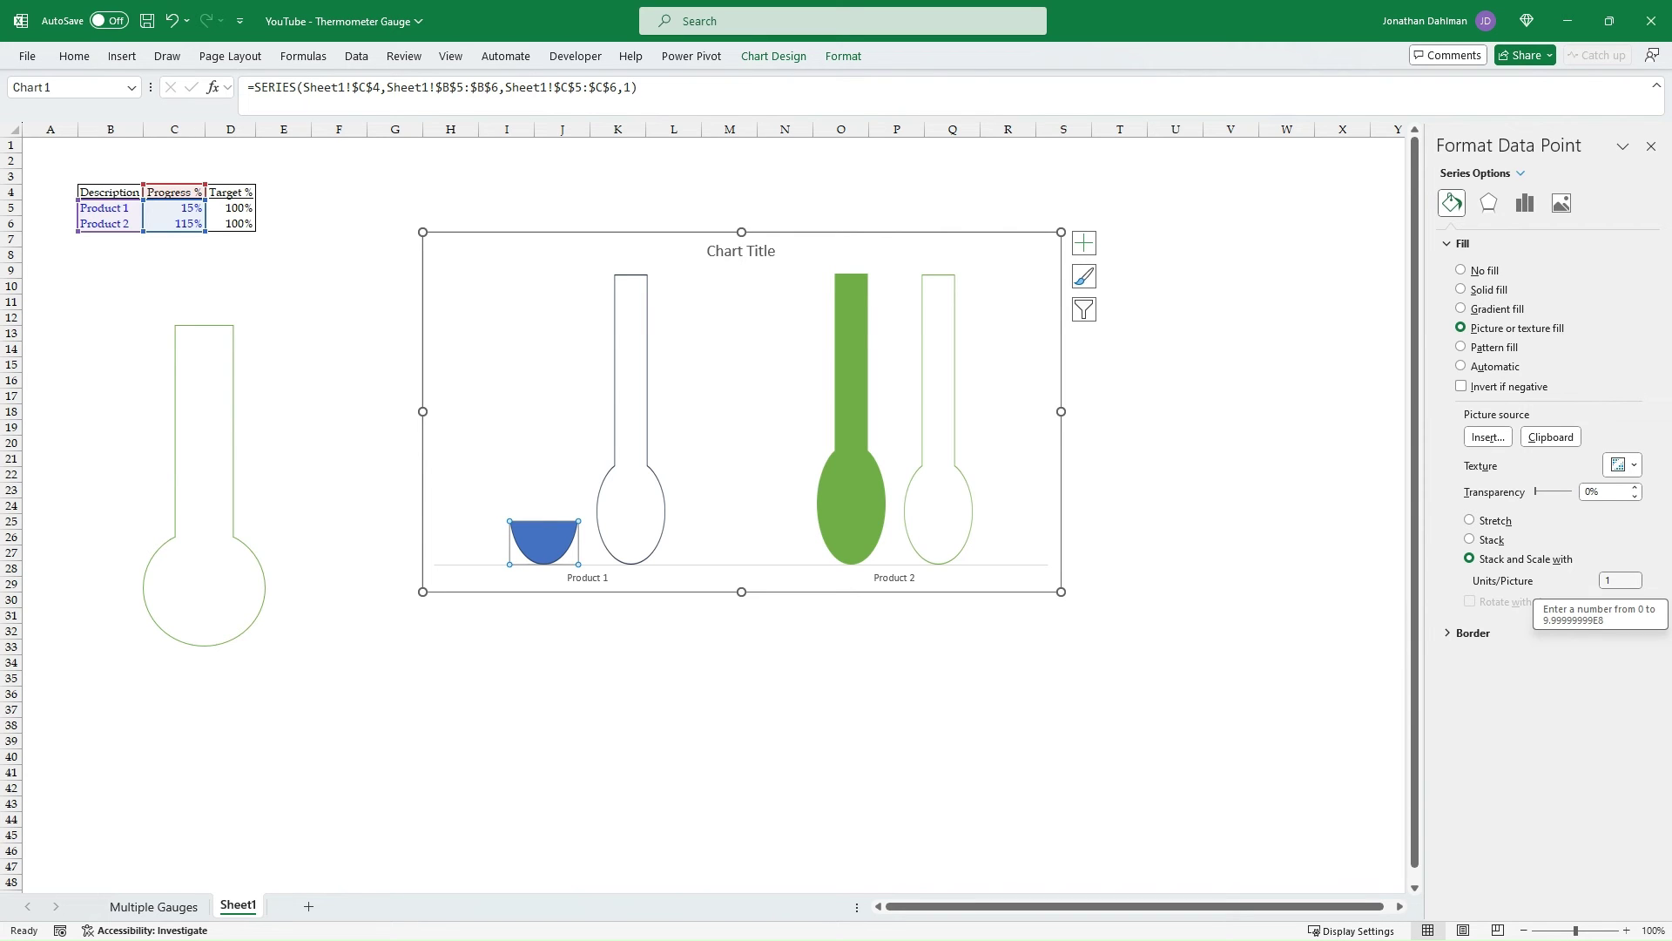
Set the picture fill of the Product 1 Target % point to Stack and Scale with 1 unit per picture
{"action": "left_click", "coordinate": [655, 342]}
{"action": "key", "text": "Right"}
{"action": "left_click", "coordinate": [1469, 558]}
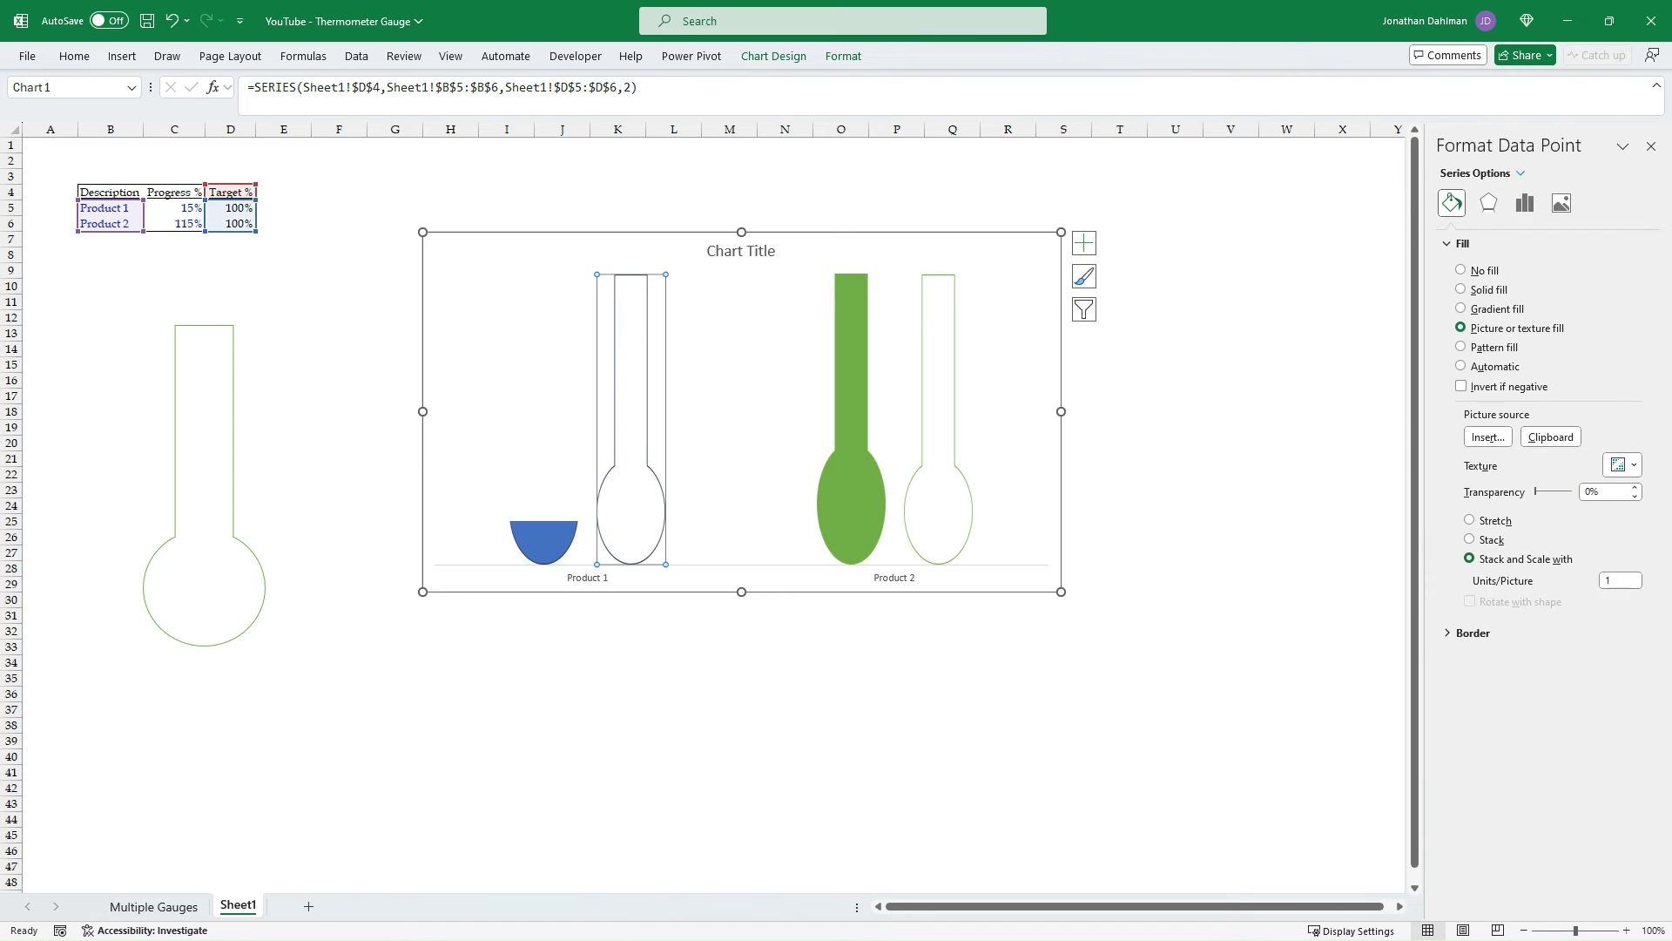
Set the picture fills of the Product 2 Progress % and Target % points to Stack and Scale with 1 unit per picture
{"action": "left_click", "coordinate": [851, 418]}
{"action": "left_click", "coordinate": [851, 418]}
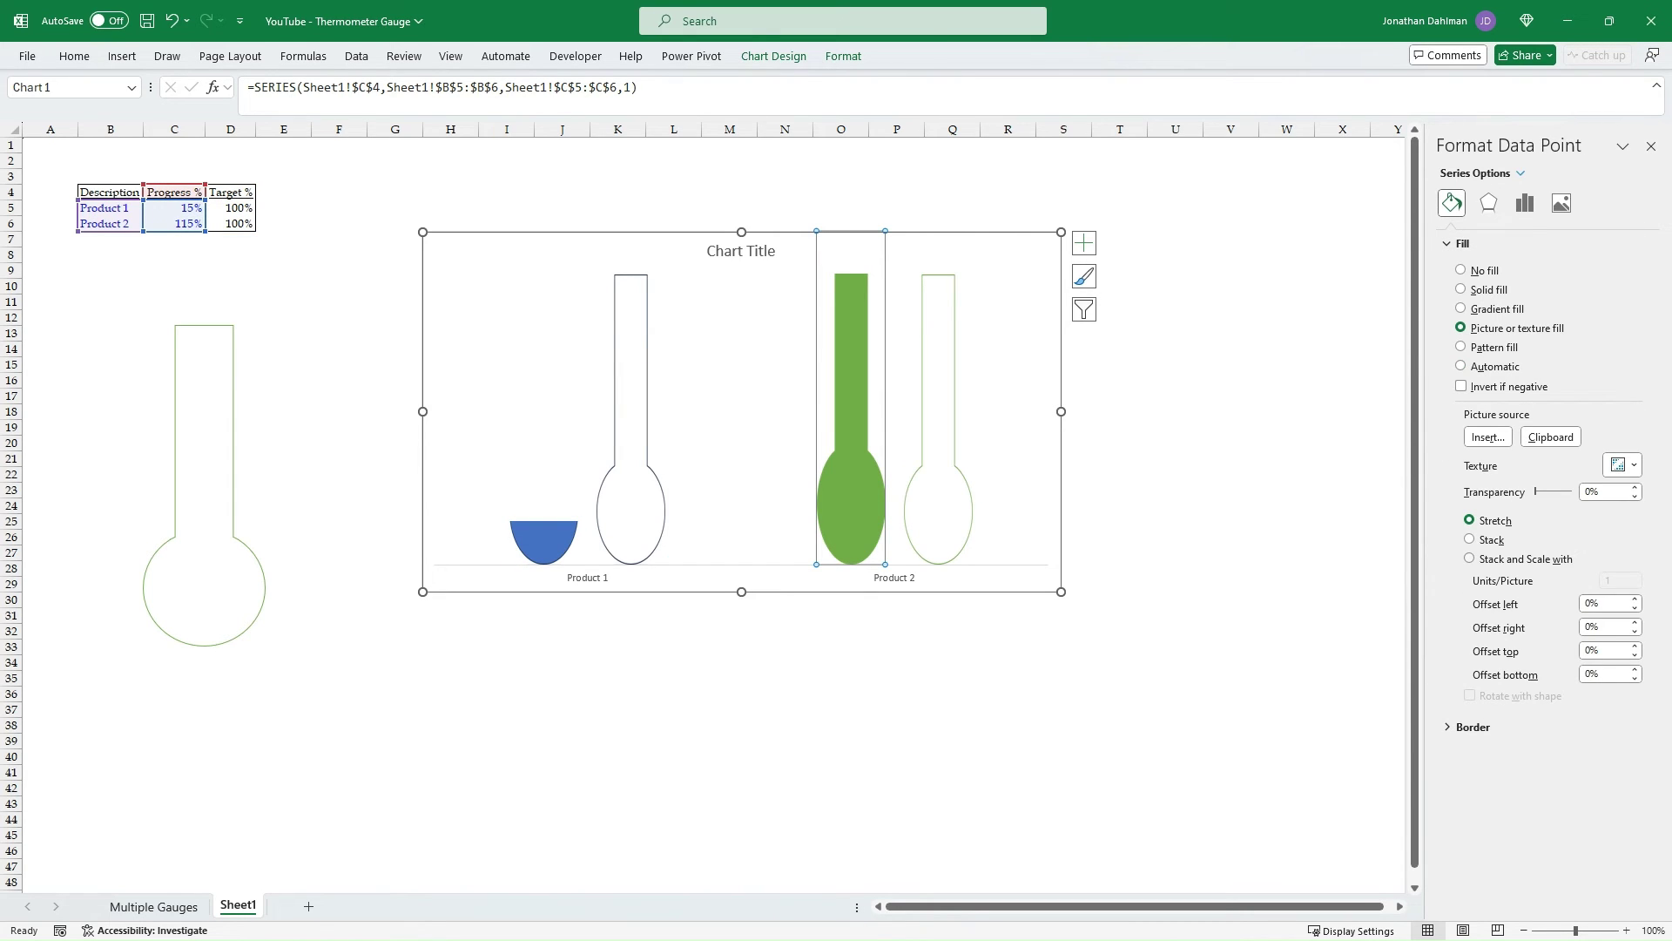
{"action": "key", "text": "alt+w"}
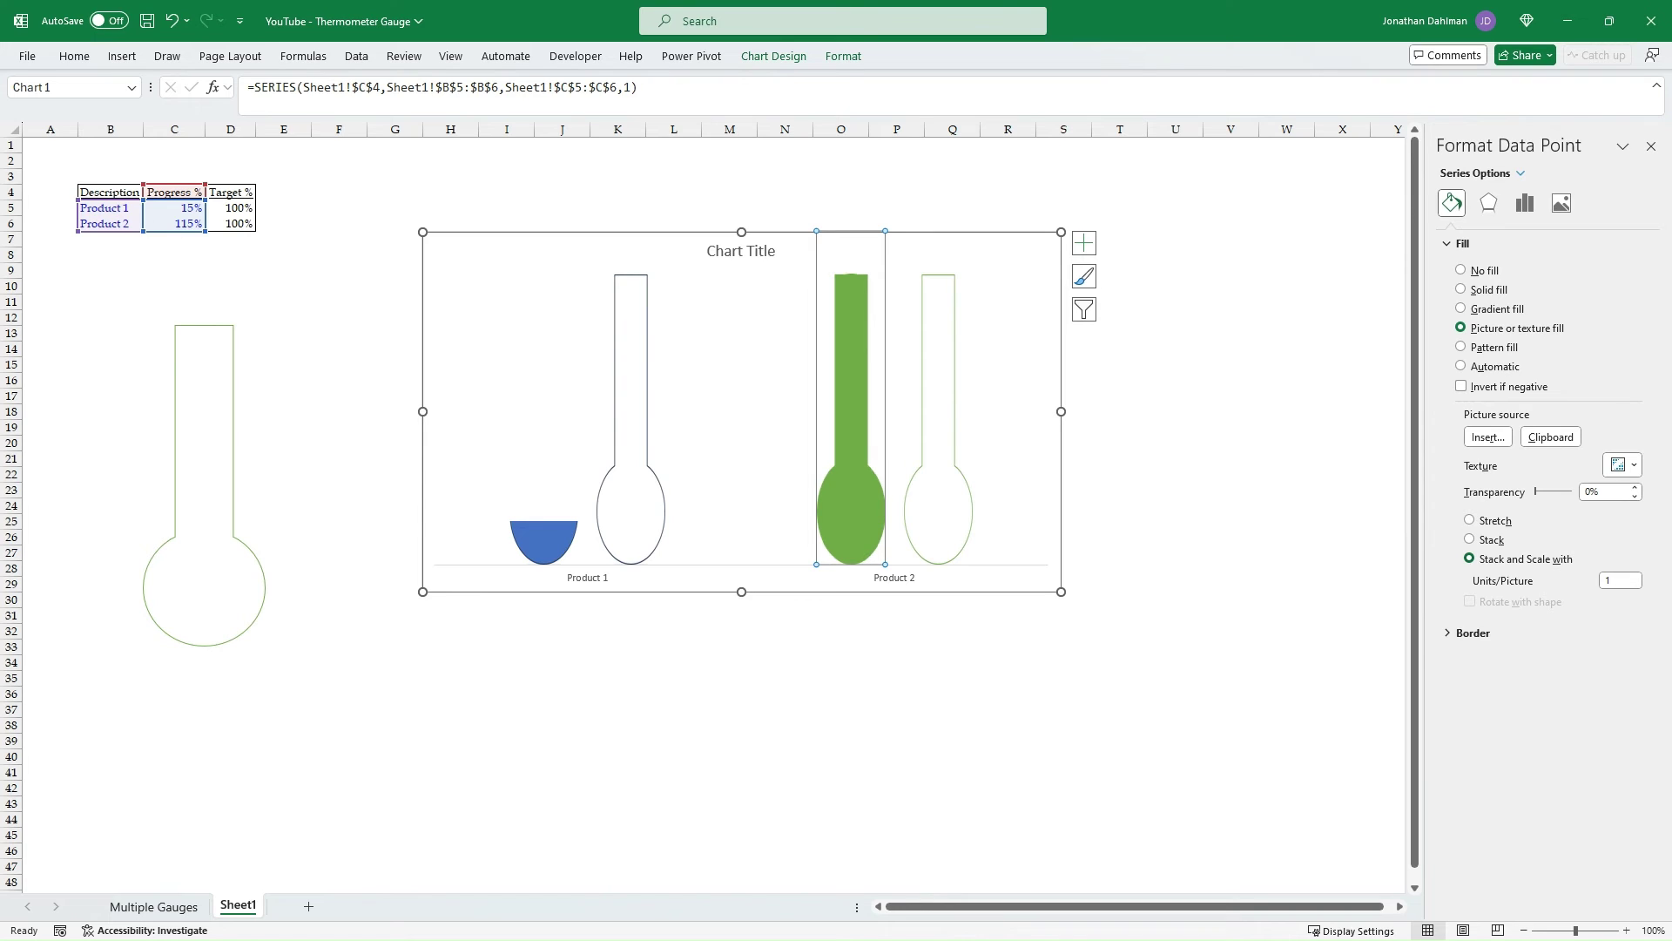
{"action": "key", "text": "Down"}
{"action": "left_click", "coordinate": [938, 419]}
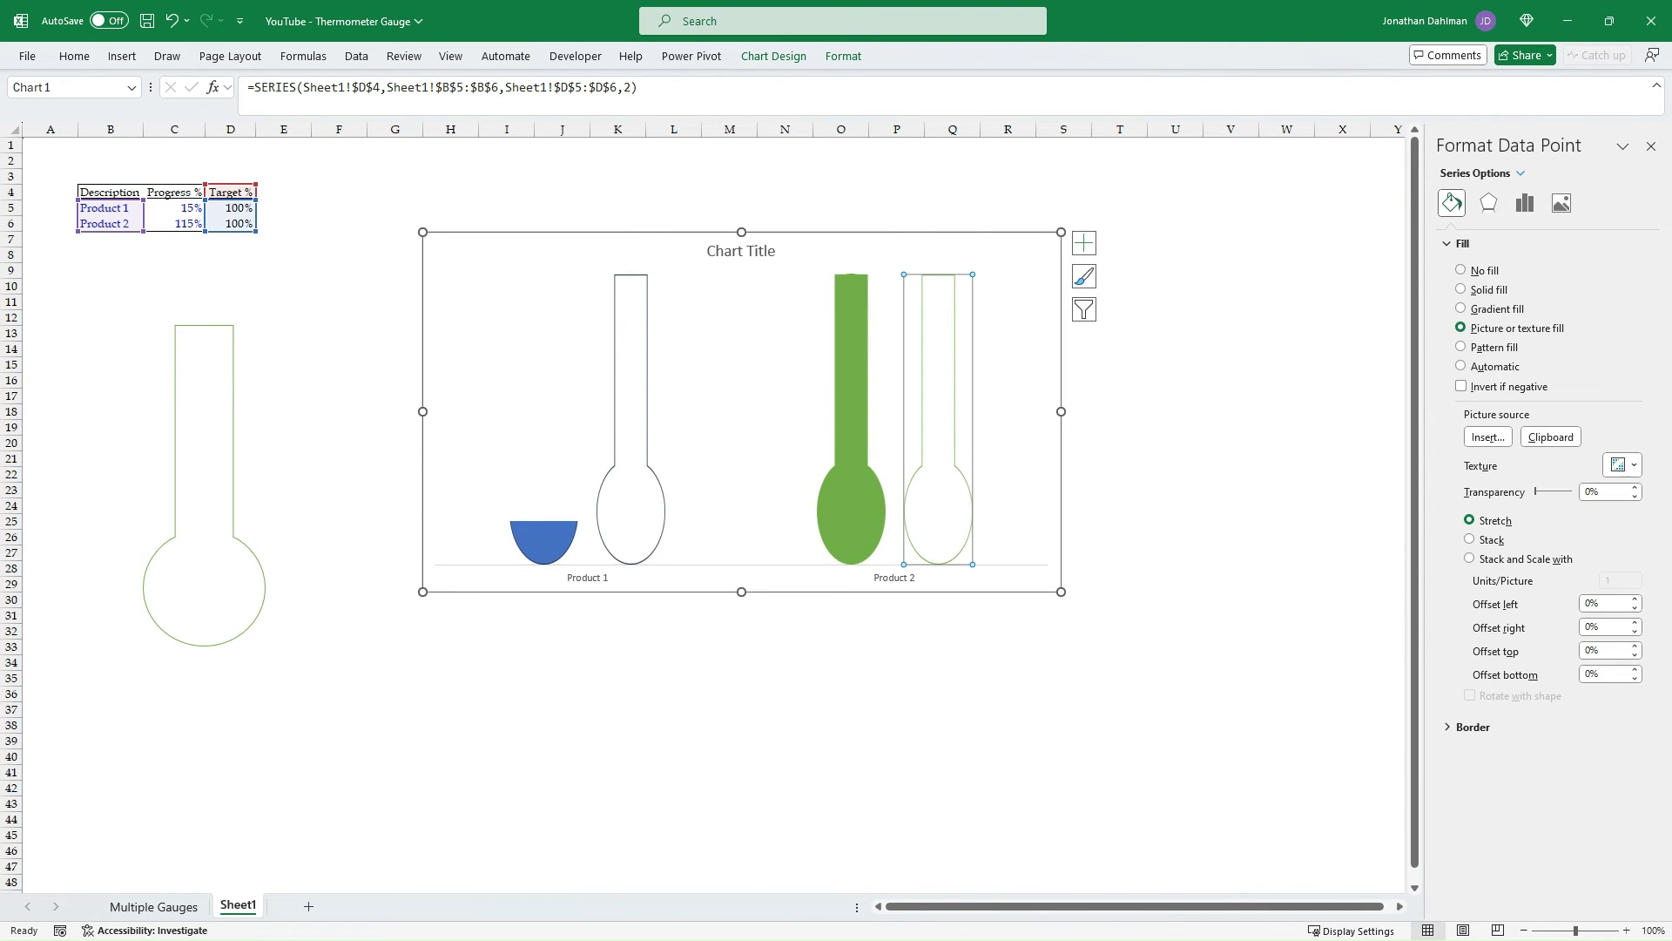
{"action": "key", "text": "alt+w"}
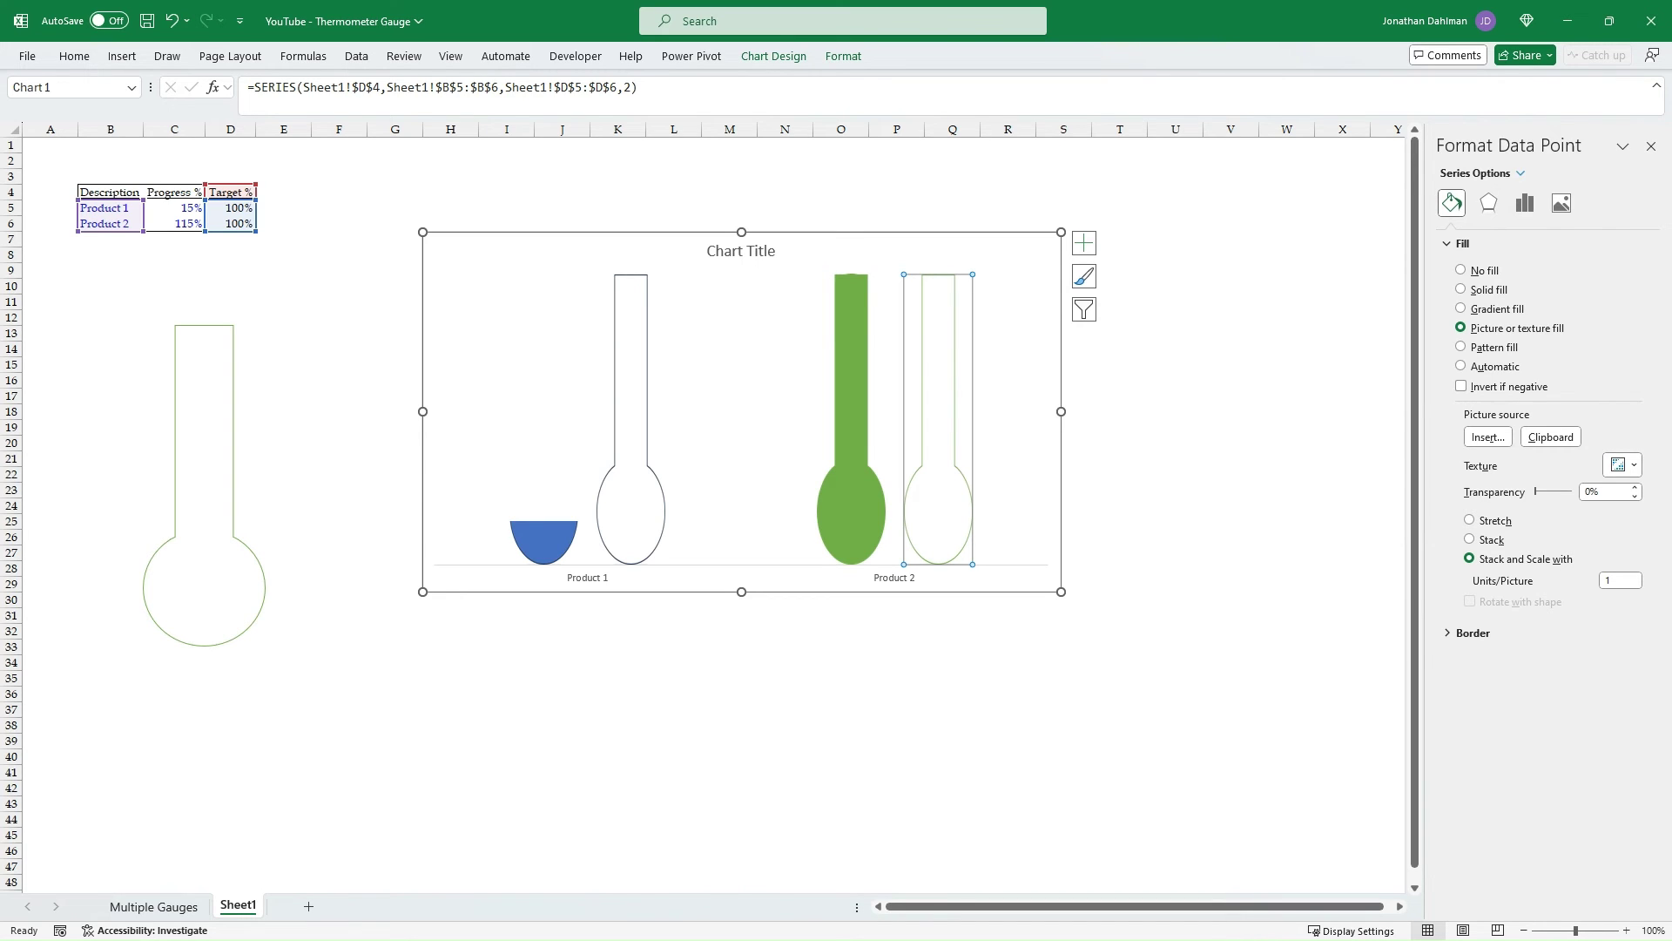
{"action": "left_click", "coordinate": [673, 630]}
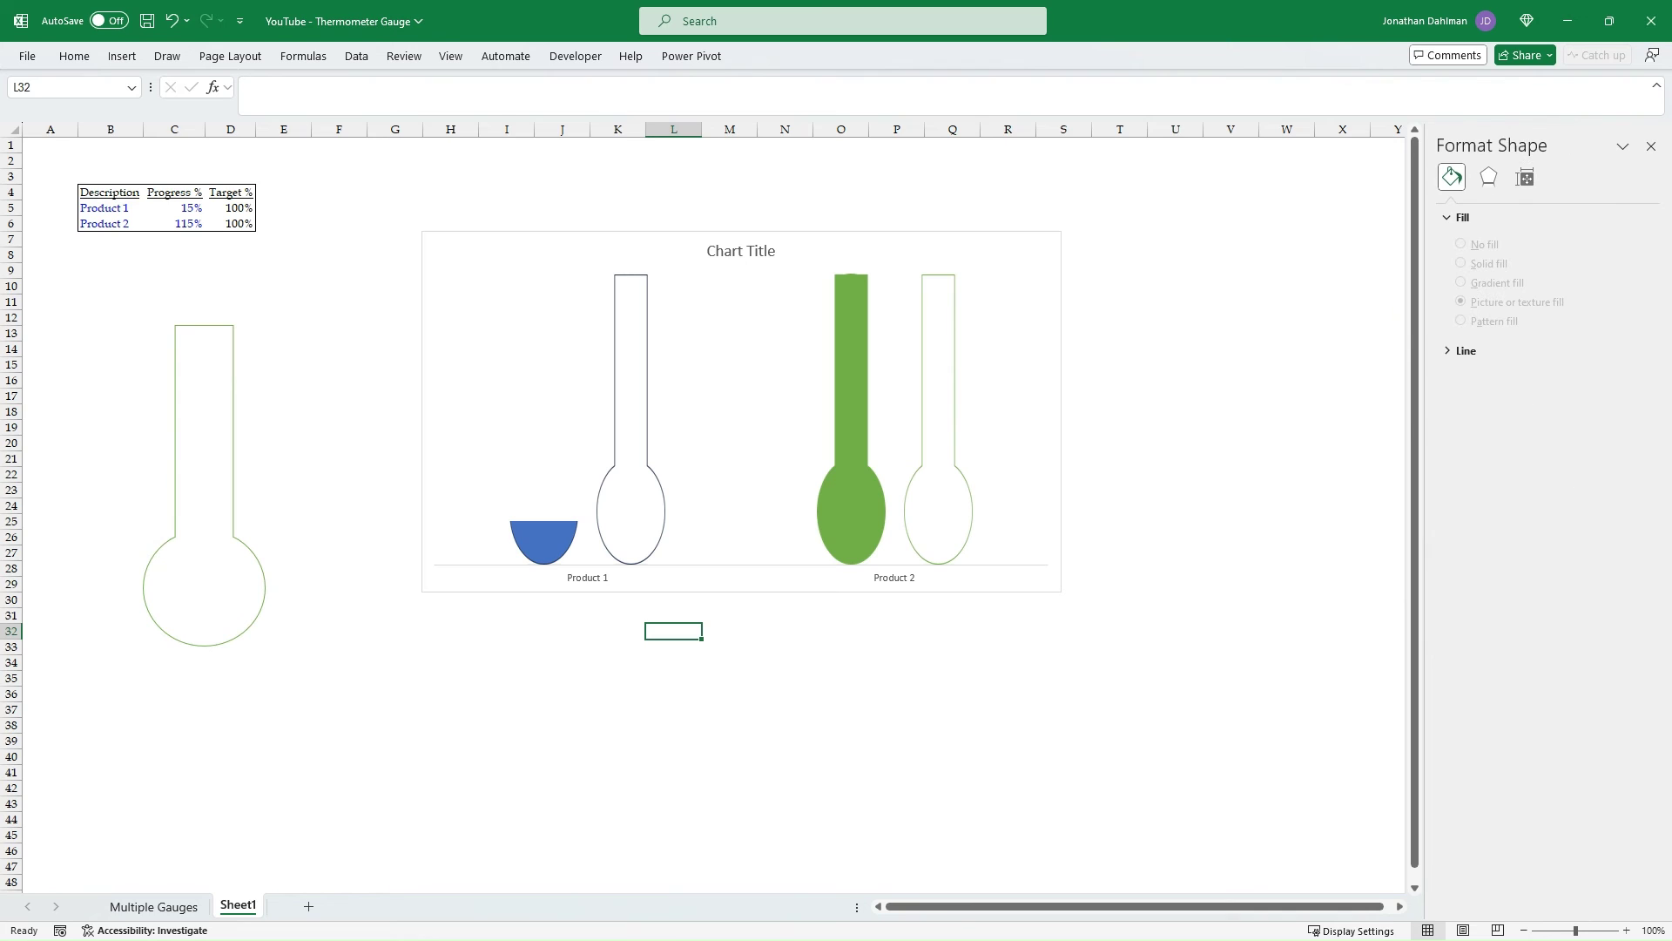
Set the chart's series overlap to 100% and the gap width to 150%
{"action": "left_click", "coordinate": [631, 400]}
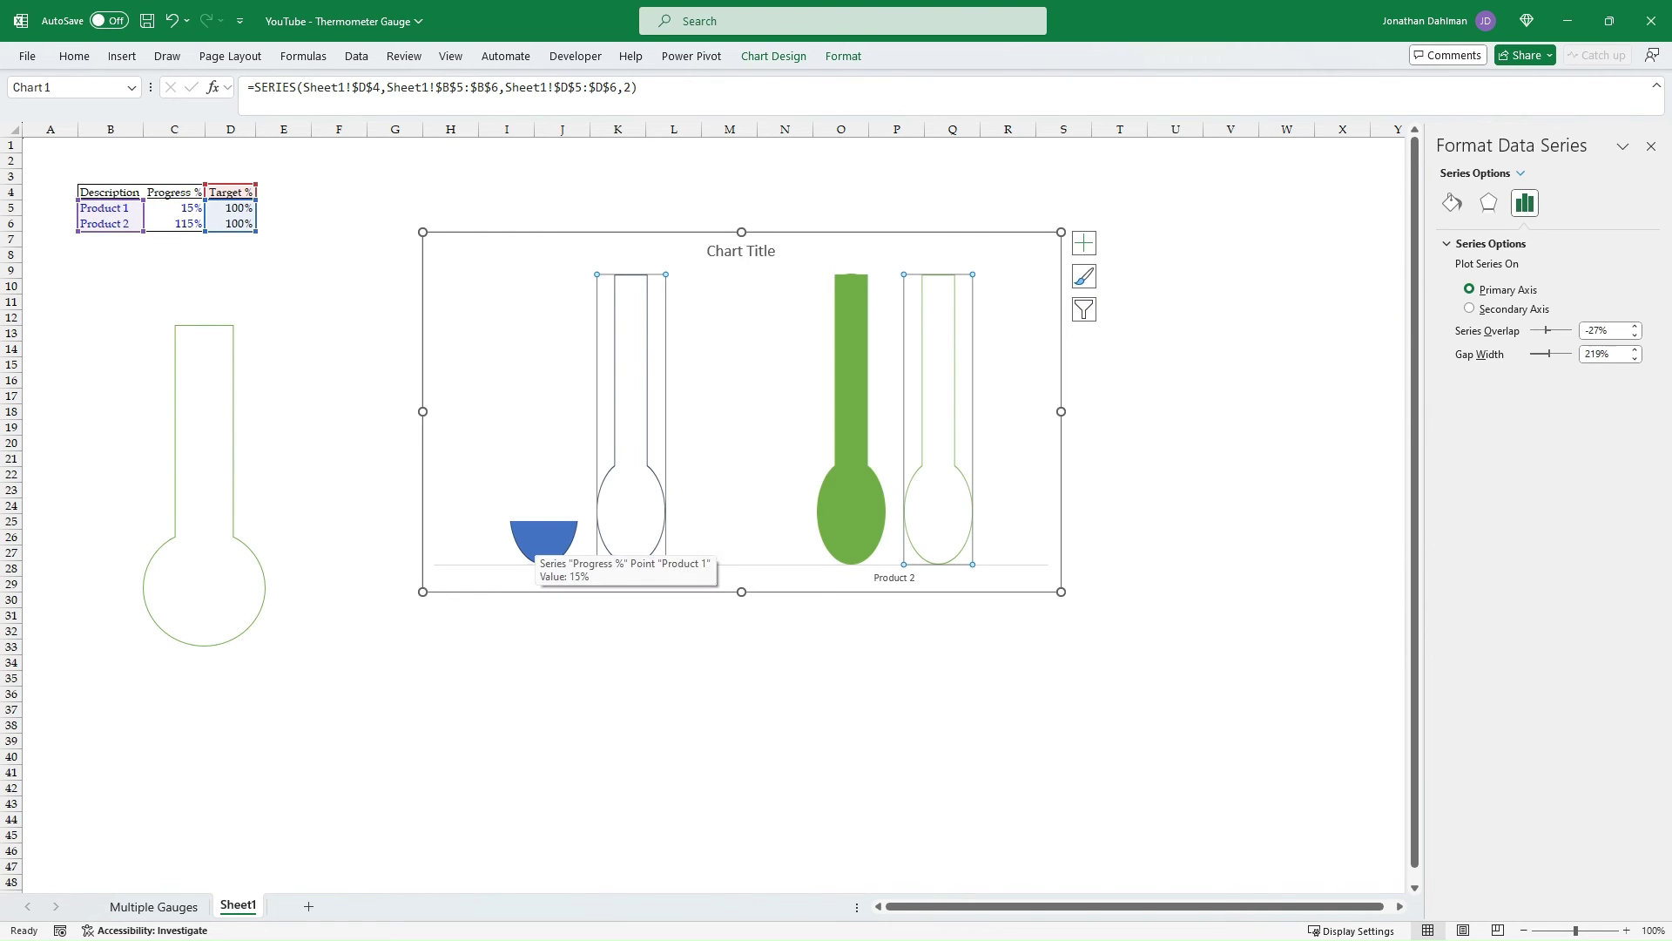
{"action": "left_click", "coordinate": [533, 548]}
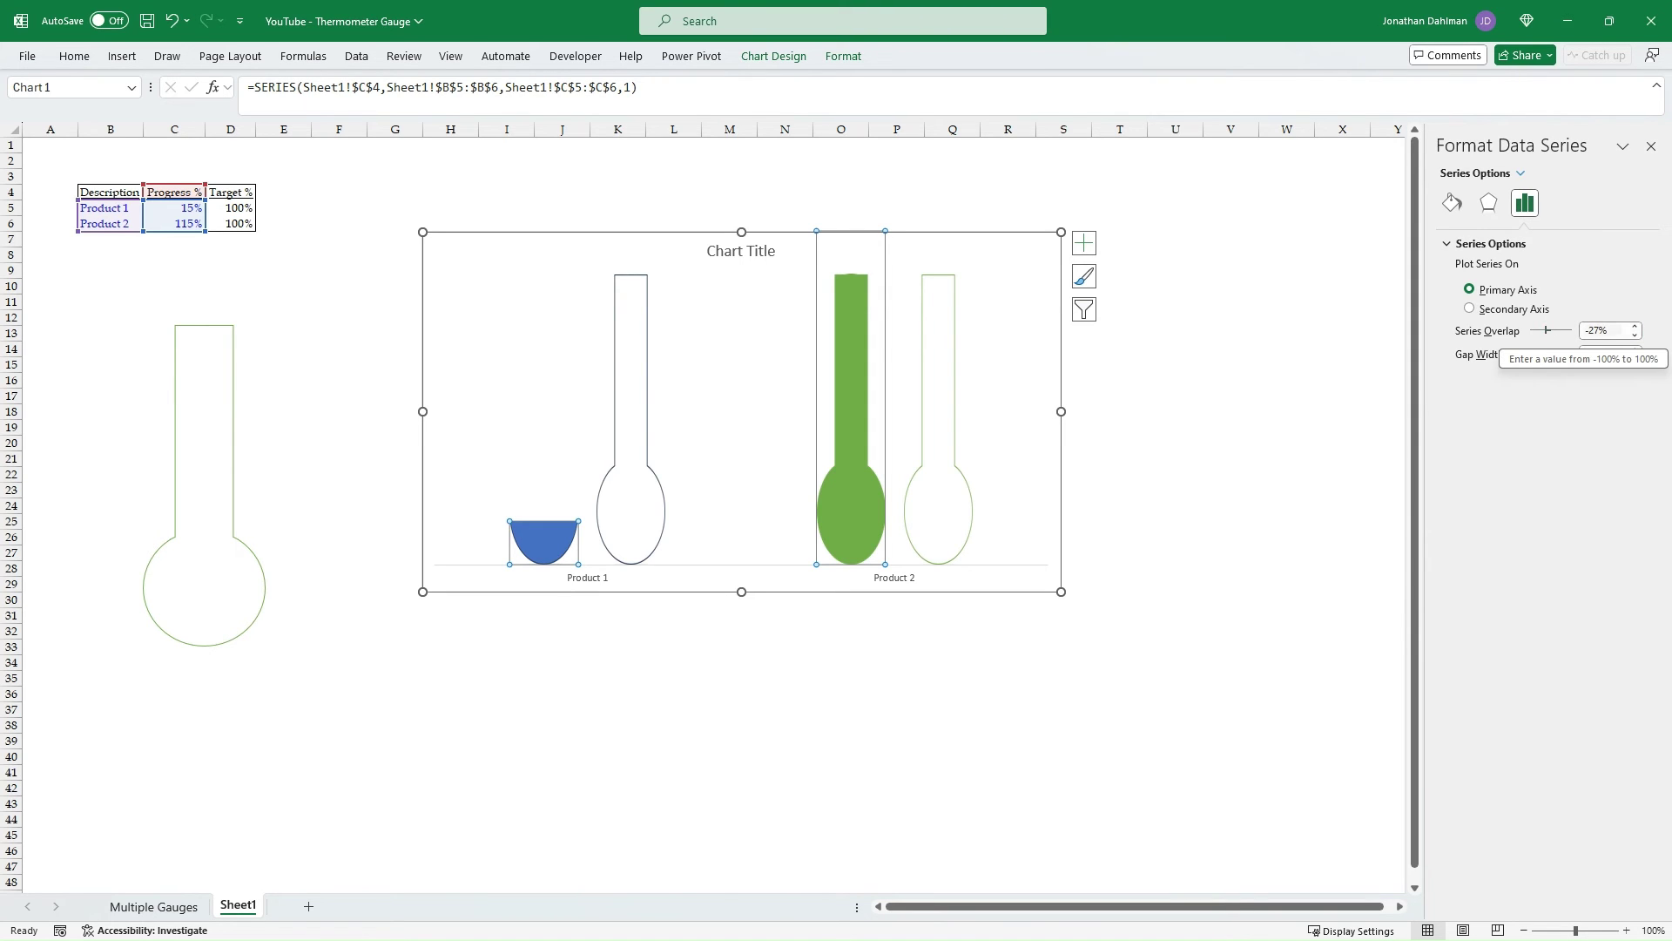
{"action": "double_click", "coordinate": [1598, 331]}
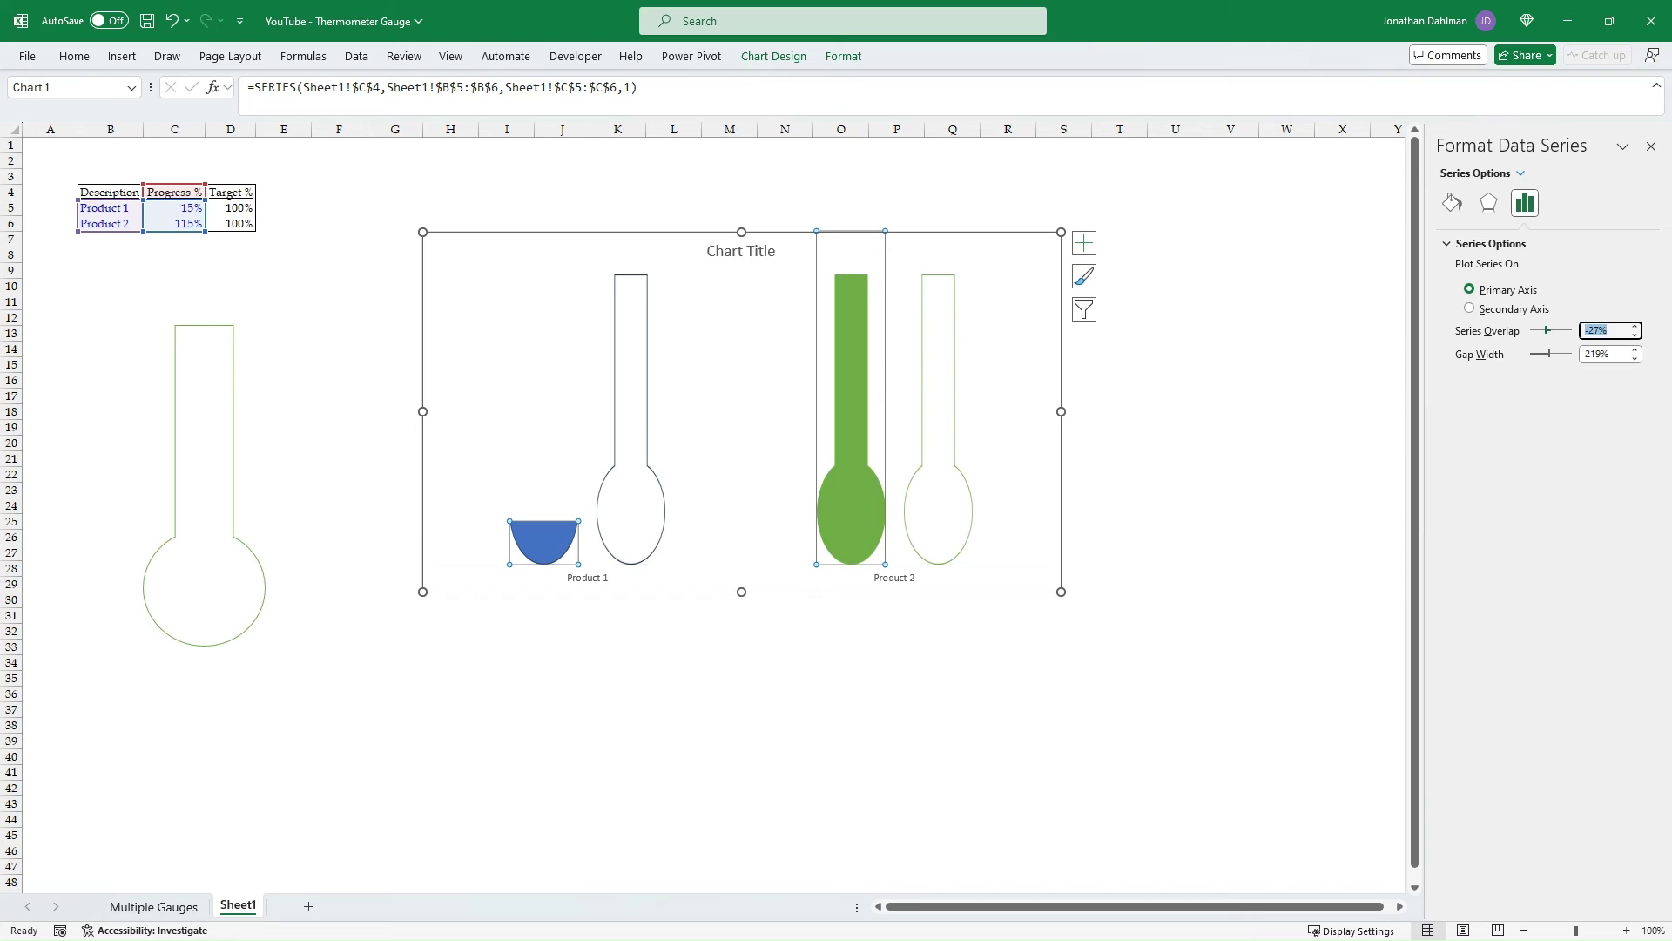
{"action": "type", "text": "100"}
{"action": "key", "text": "Tab"}
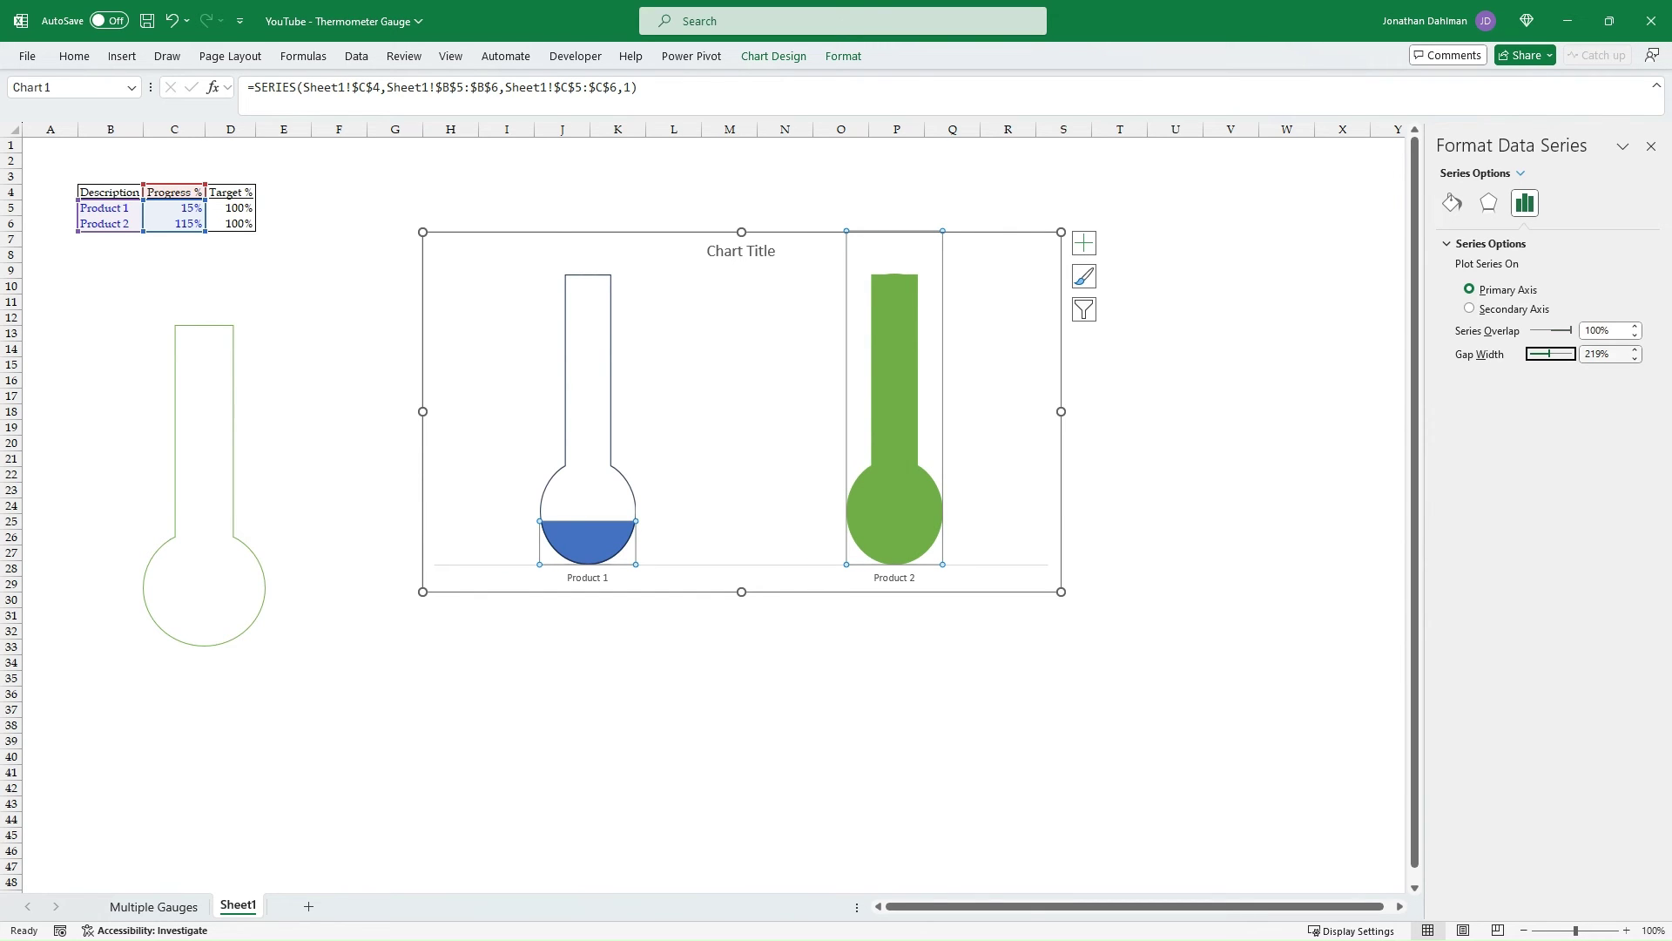
{"action": "key", "text": "Tab"}
{"action": "type", "text": "150"}
{"action": "key", "text": "Tab"}
{"action": "left_click", "coordinate": [840, 631]}
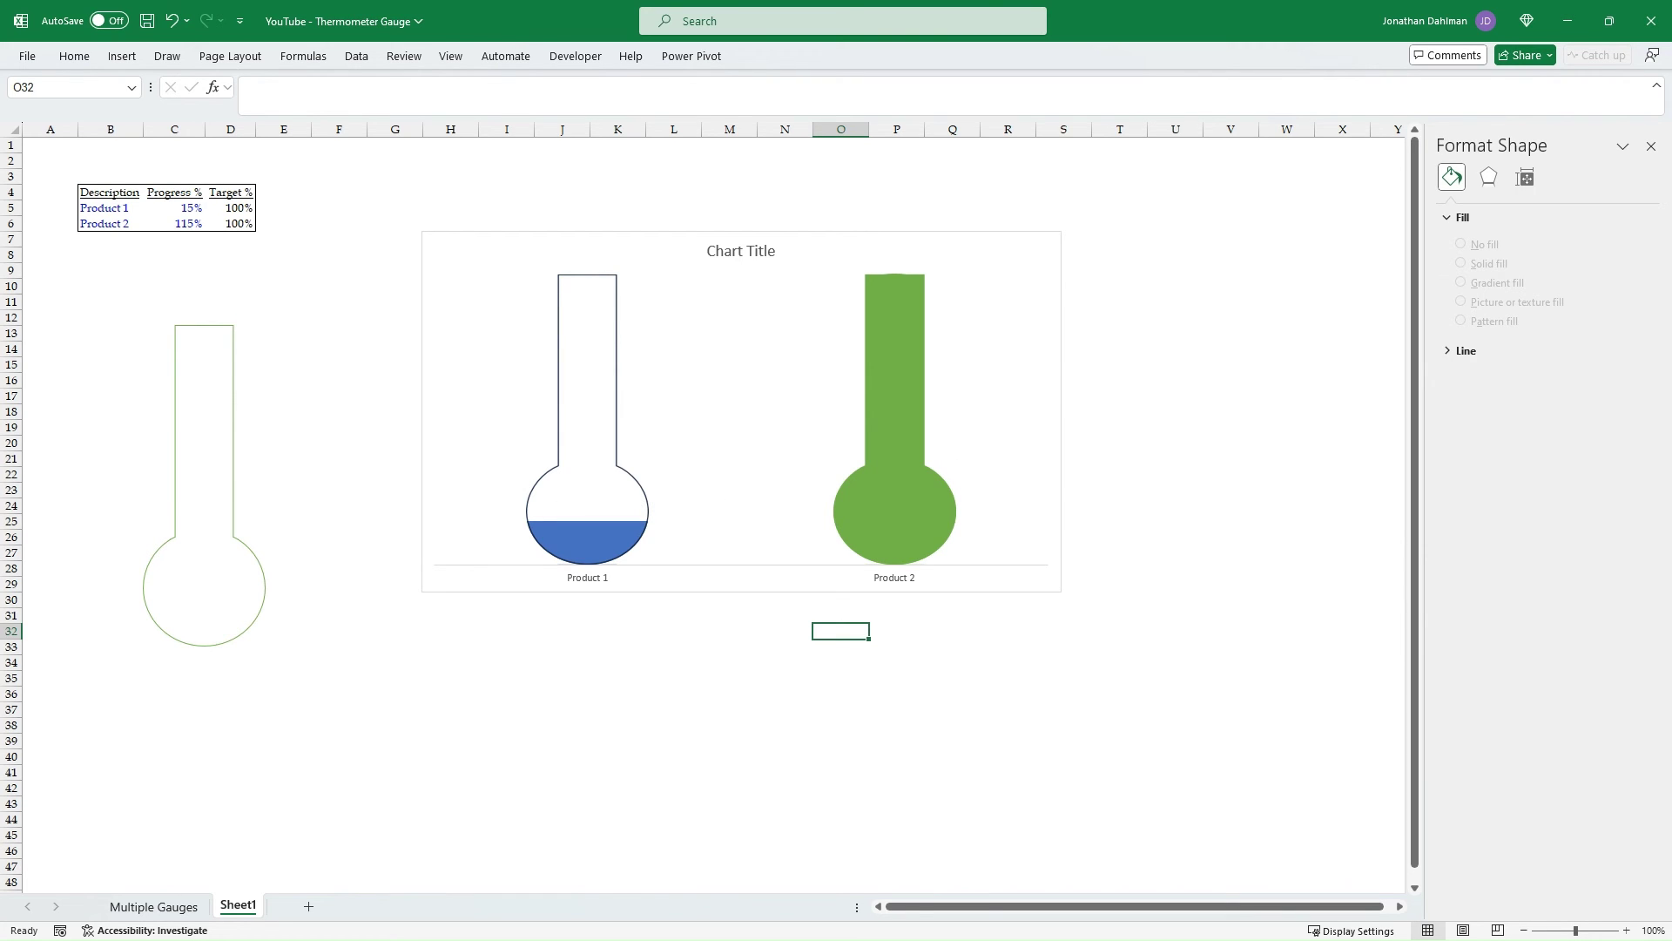
Test the Product 1 thermometer by entering Progress % values of 50% and 75%
{"action": "left_click", "coordinate": [174, 223]}
{"action": "left_click", "coordinate": [174, 208]}
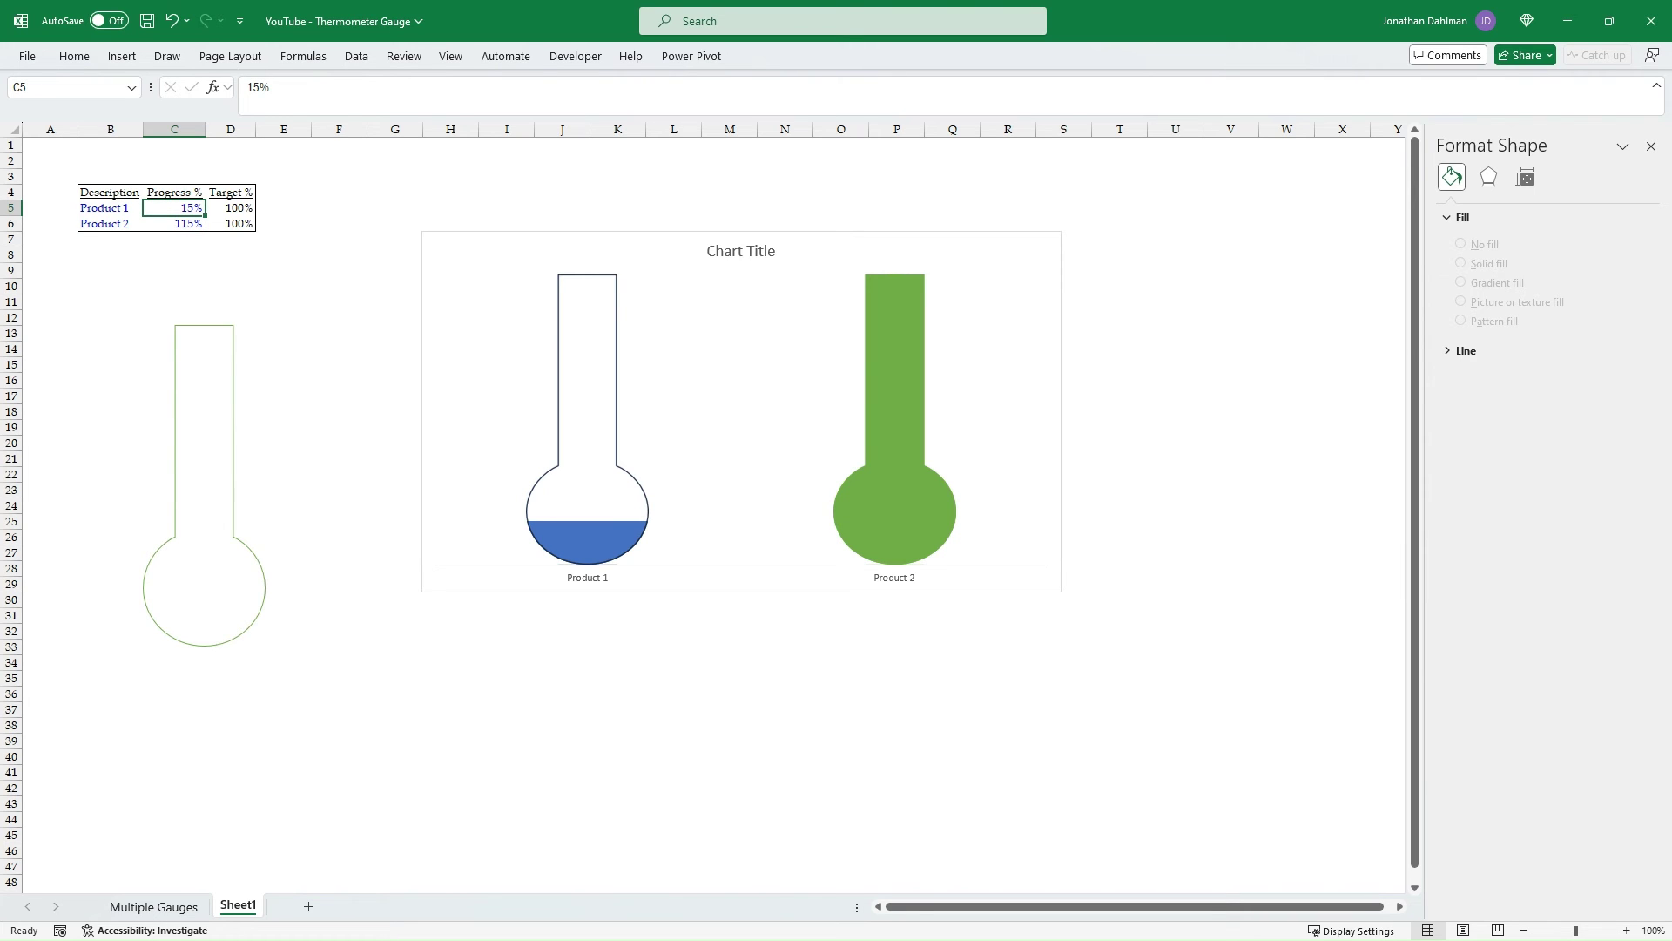
{"action": "type", "text": "50"}
{"action": "key", "text": "Return"}
{"action": "key", "text": "Up"}
{"action": "type", "text": "75"}
{"action": "key", "text": "Return"}
Test the Product 1 thermometer at and above target by entering Progress % values of 100%, 115% and 500%
{"action": "key", "text": "Up"}
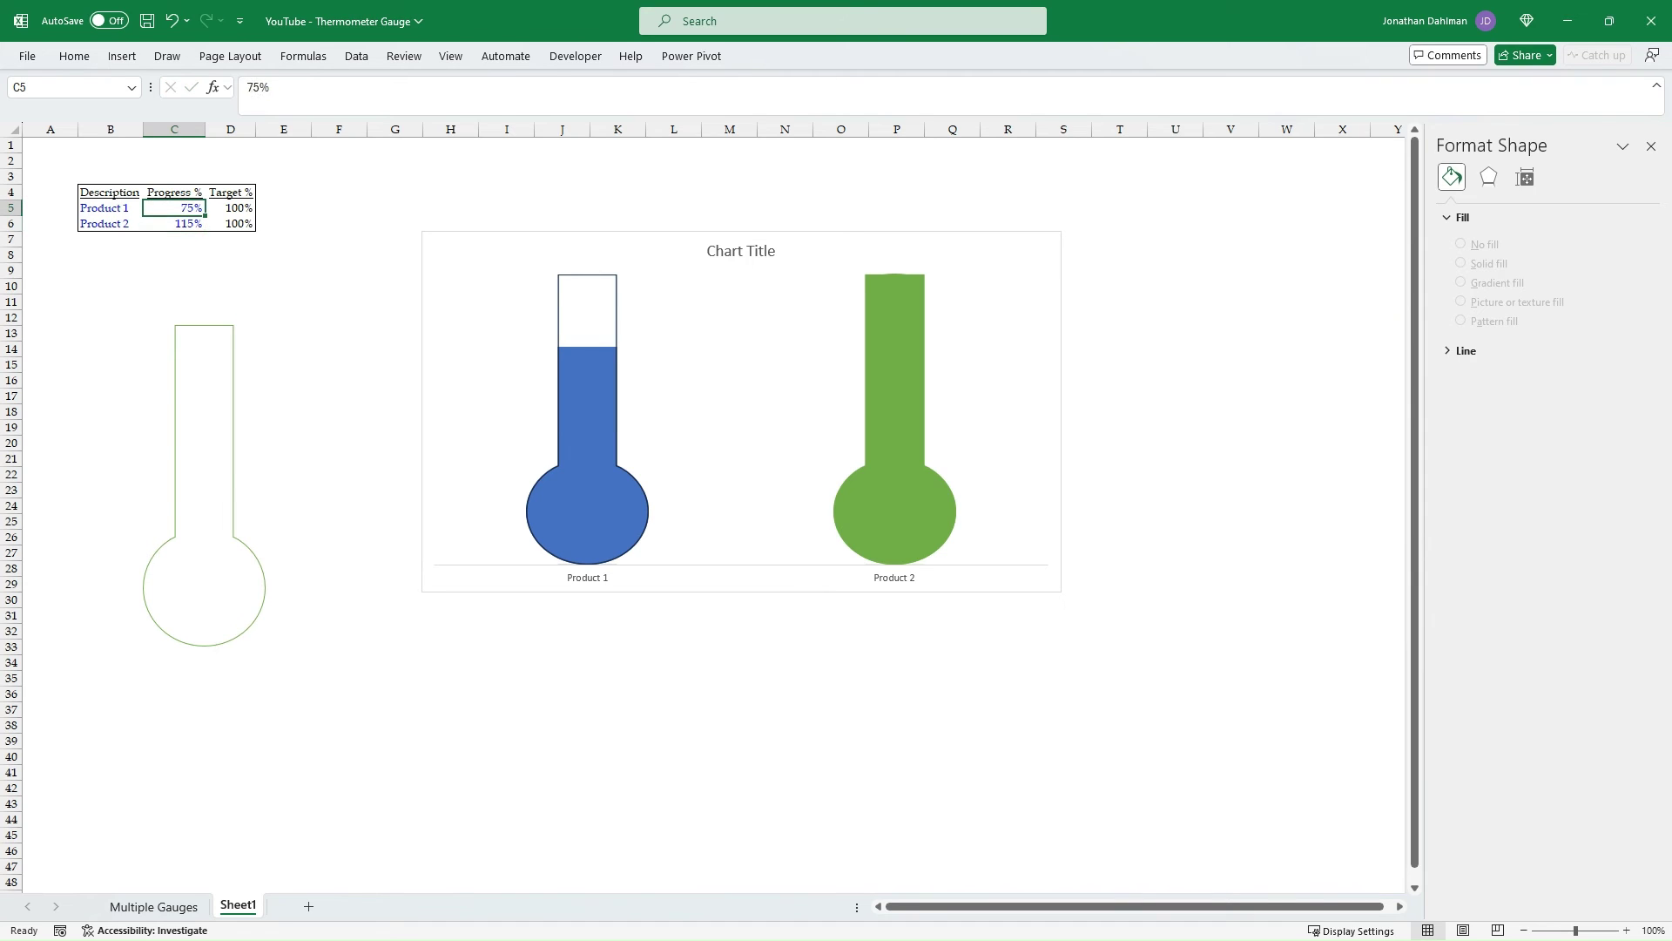
{"action": "type", "text": "100"}
{"action": "key", "text": "Return"}
{"action": "key", "text": "Up"}
{"action": "type", "text": "115"}
{"action": "key", "text": "Return"}
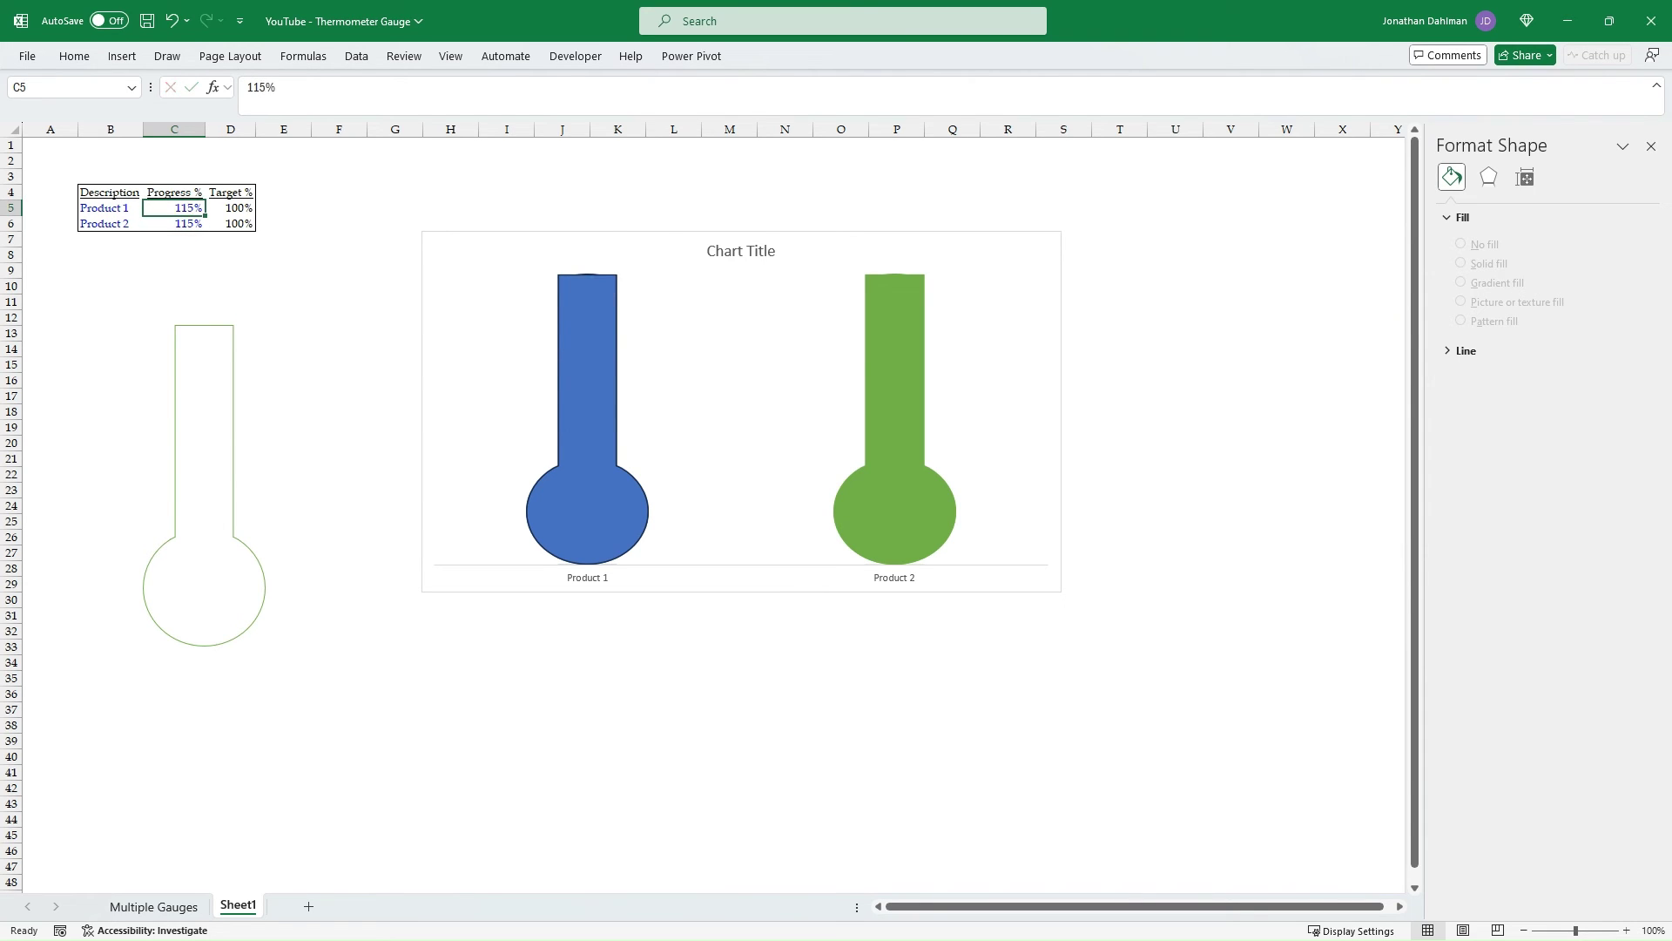
{"action": "type", "text": "500"}
{"action": "key", "text": "Return"}
Set the Progress % to 10% for Product 1 and 75% for Product 2
{"action": "key", "text": "Up"}
{"action": "type", "text": "1"}
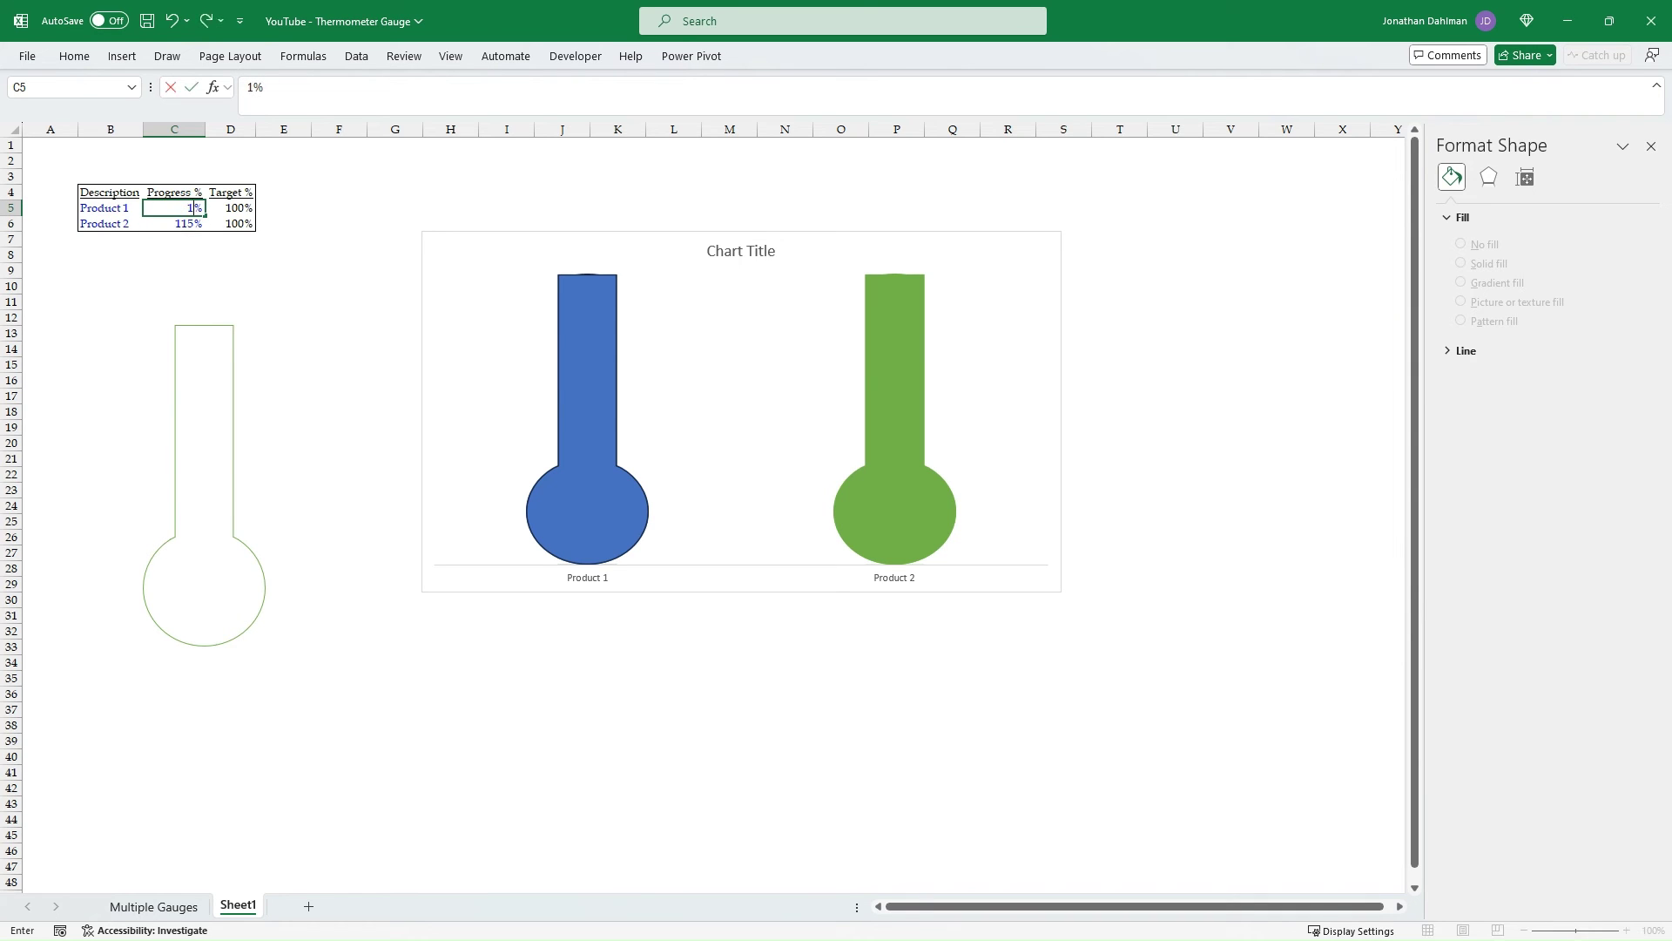
{"action": "type", "text": "0"}
{"action": "key", "text": "Return"}
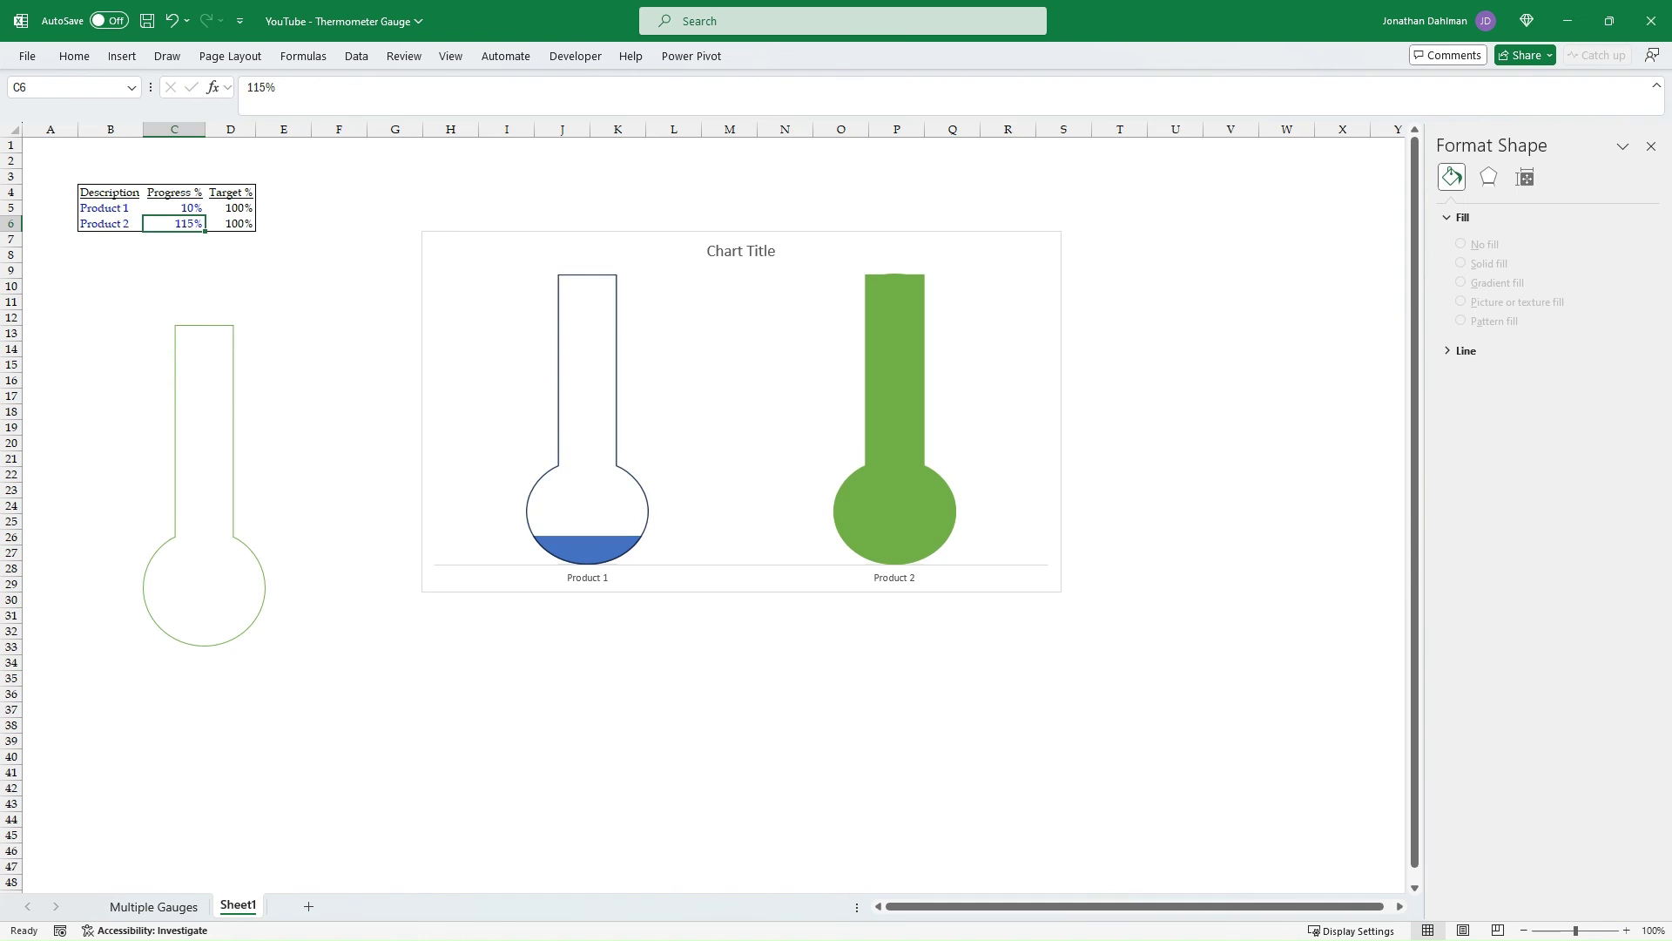
{"action": "mouse_move", "coordinate": [604, 536]}
{"action": "type", "text": "75%"}
{"action": "key", "text": "Return"}
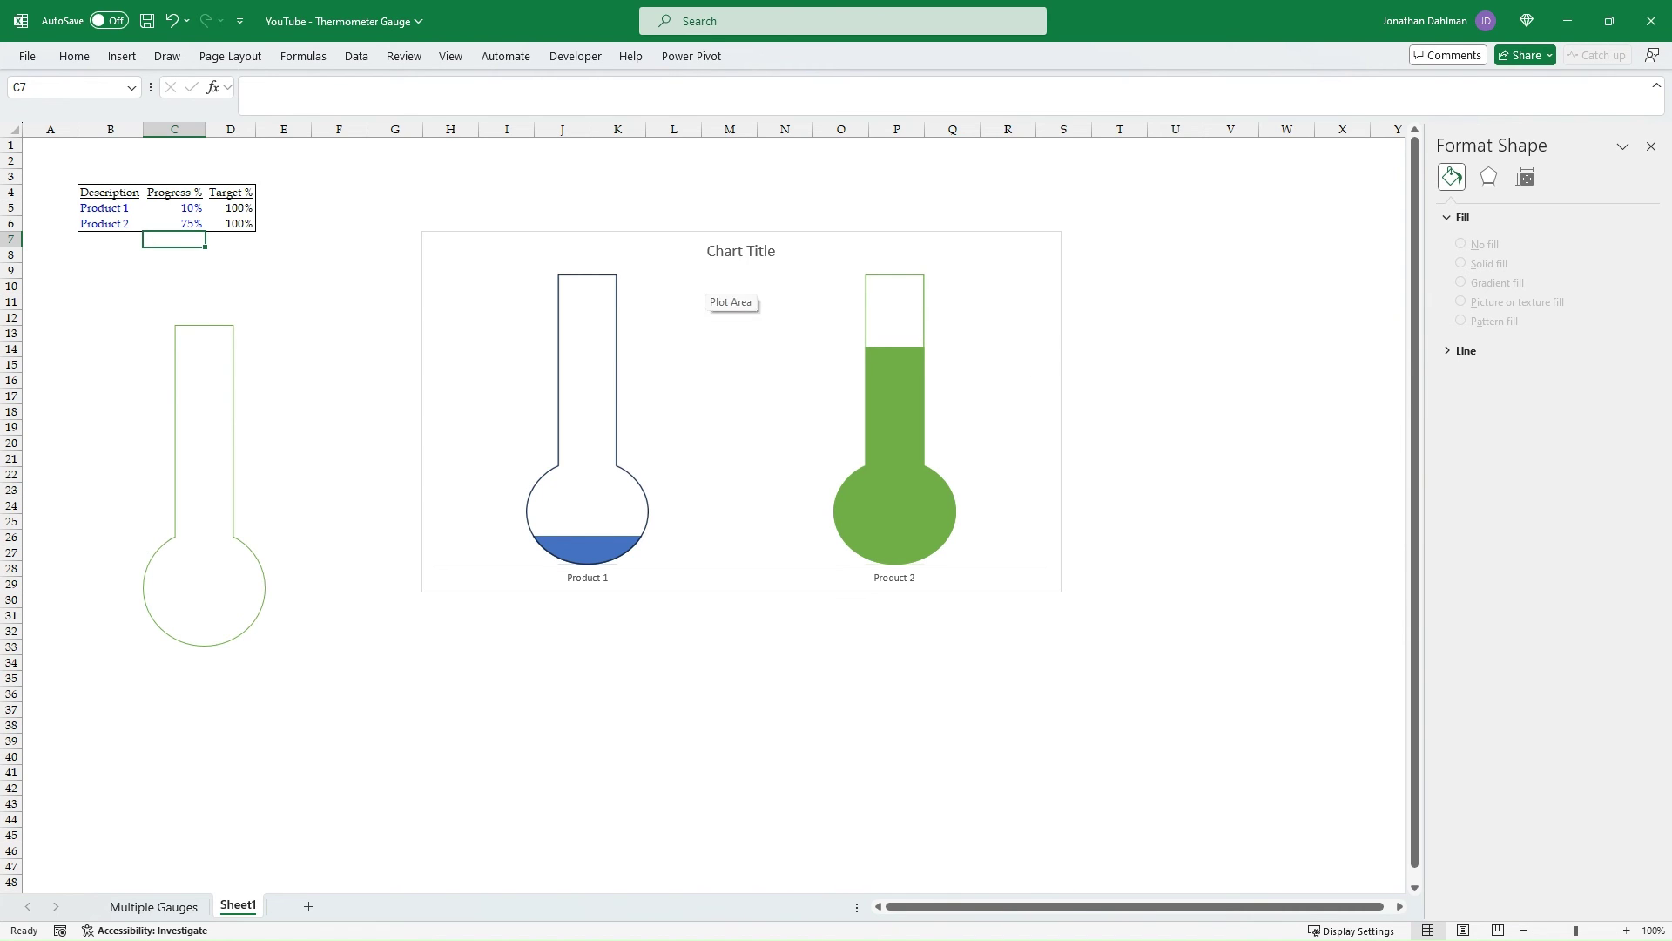
Give the chart area rounded corners and a solid dark blue-gray border 1.25 pt wide
{"action": "left_click", "coordinate": [708, 291]}
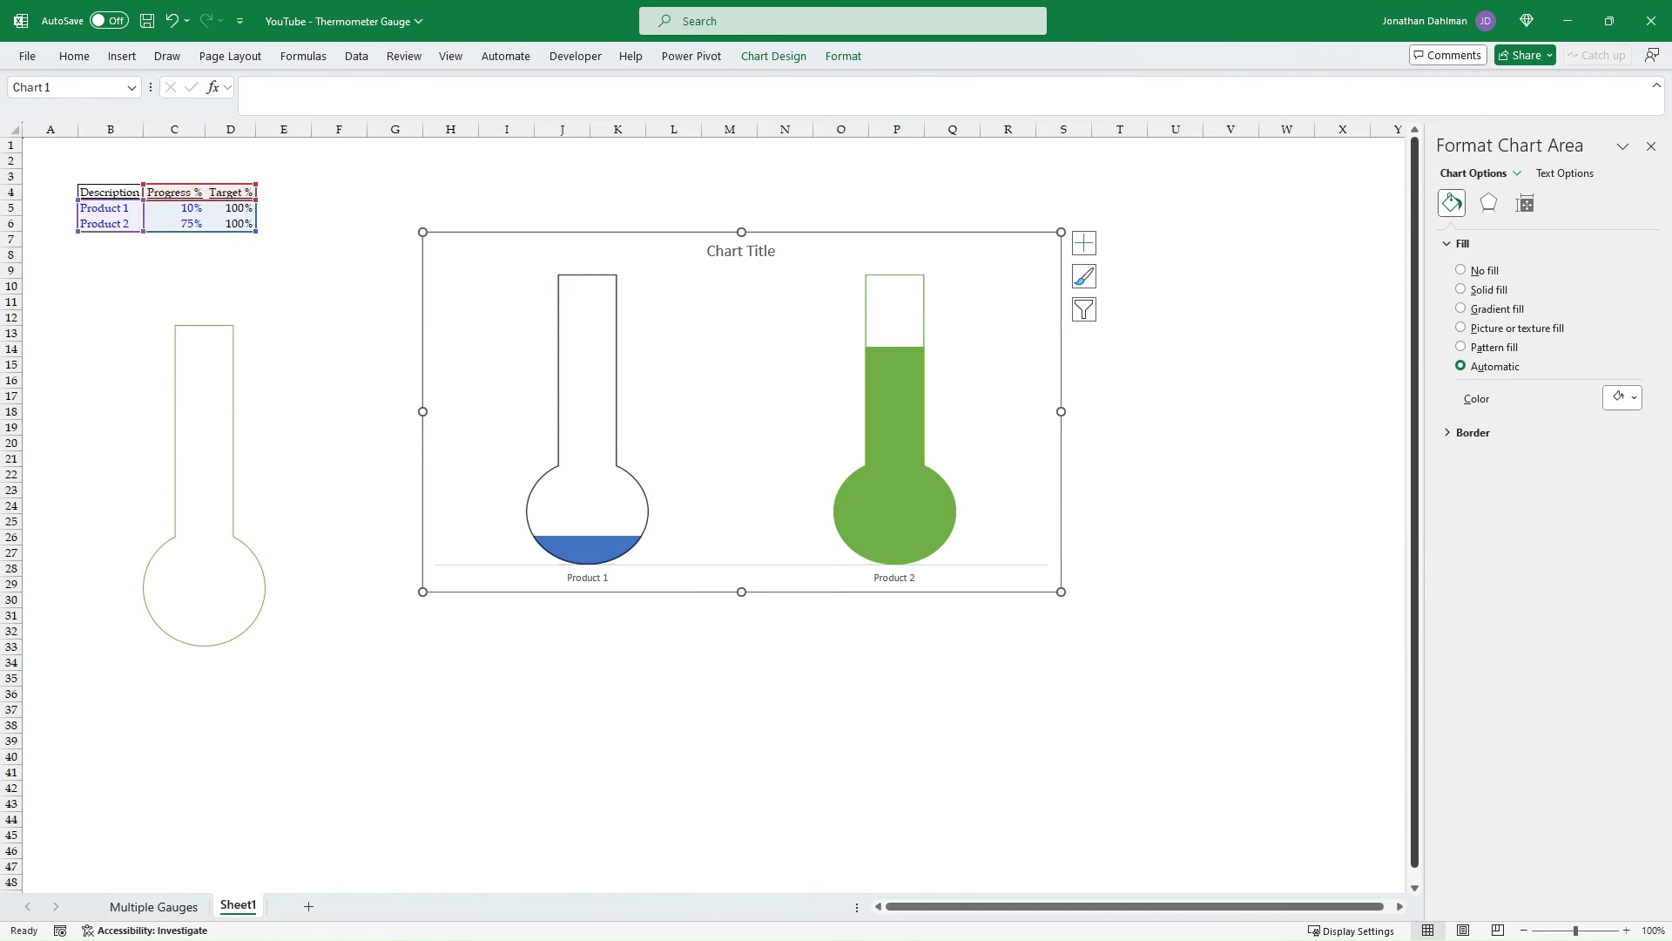
{"action": "left_click", "coordinate": [1473, 433]}
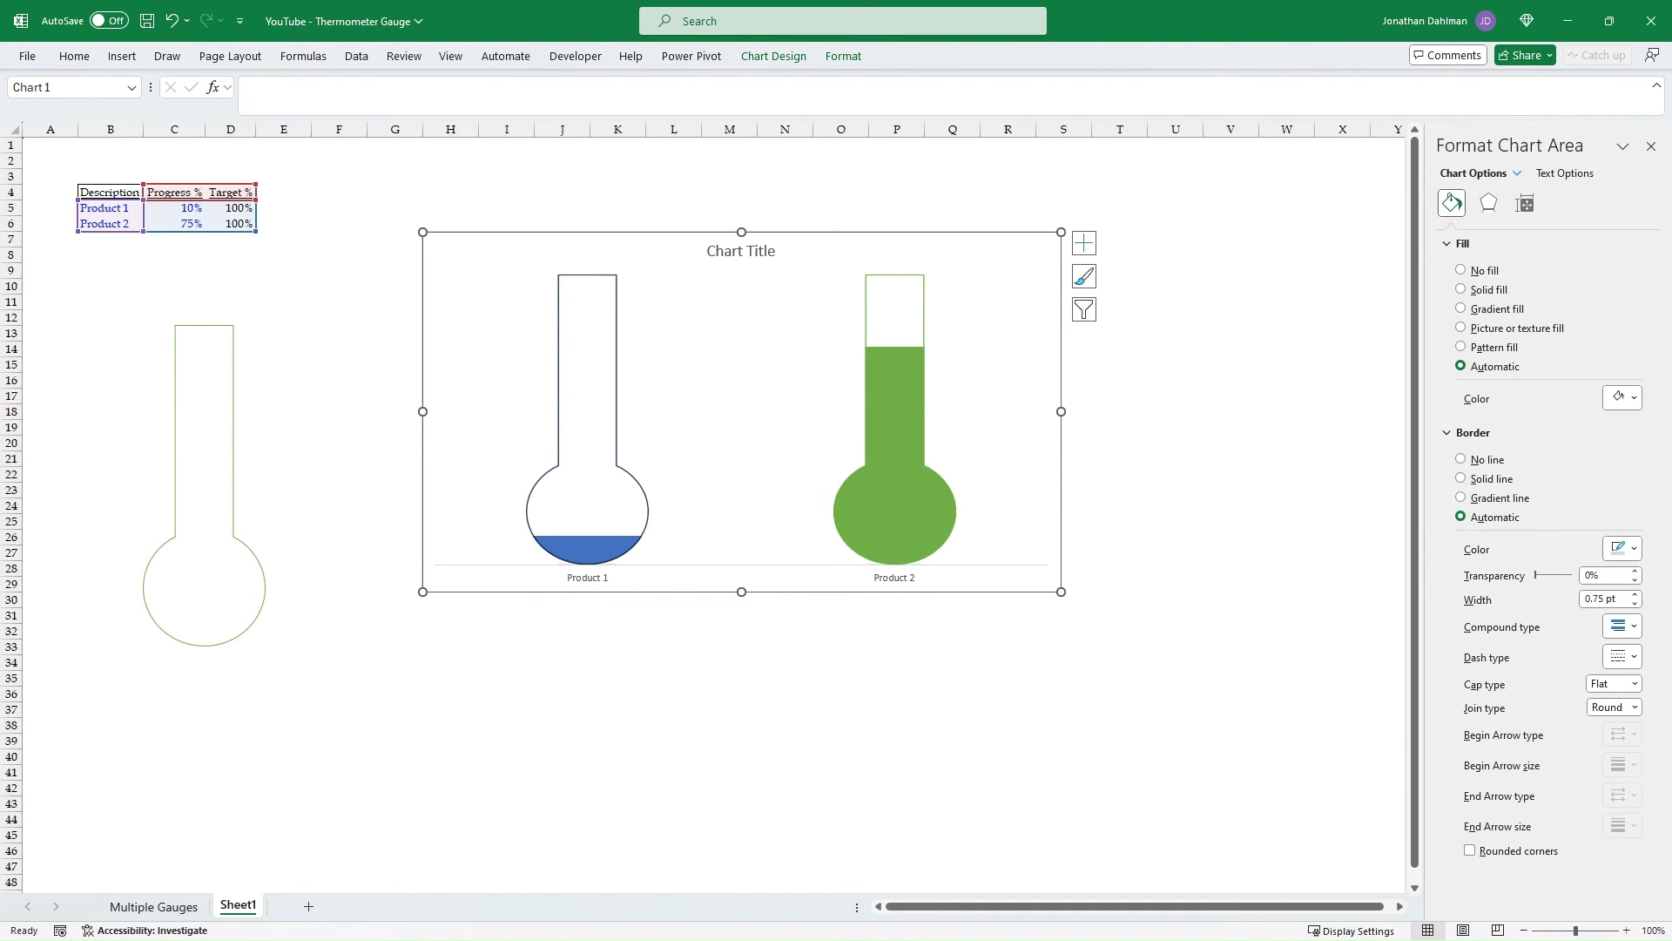
{"action": "left_click", "coordinate": [1470, 850]}
{"action": "left_click", "coordinate": [1622, 547]}
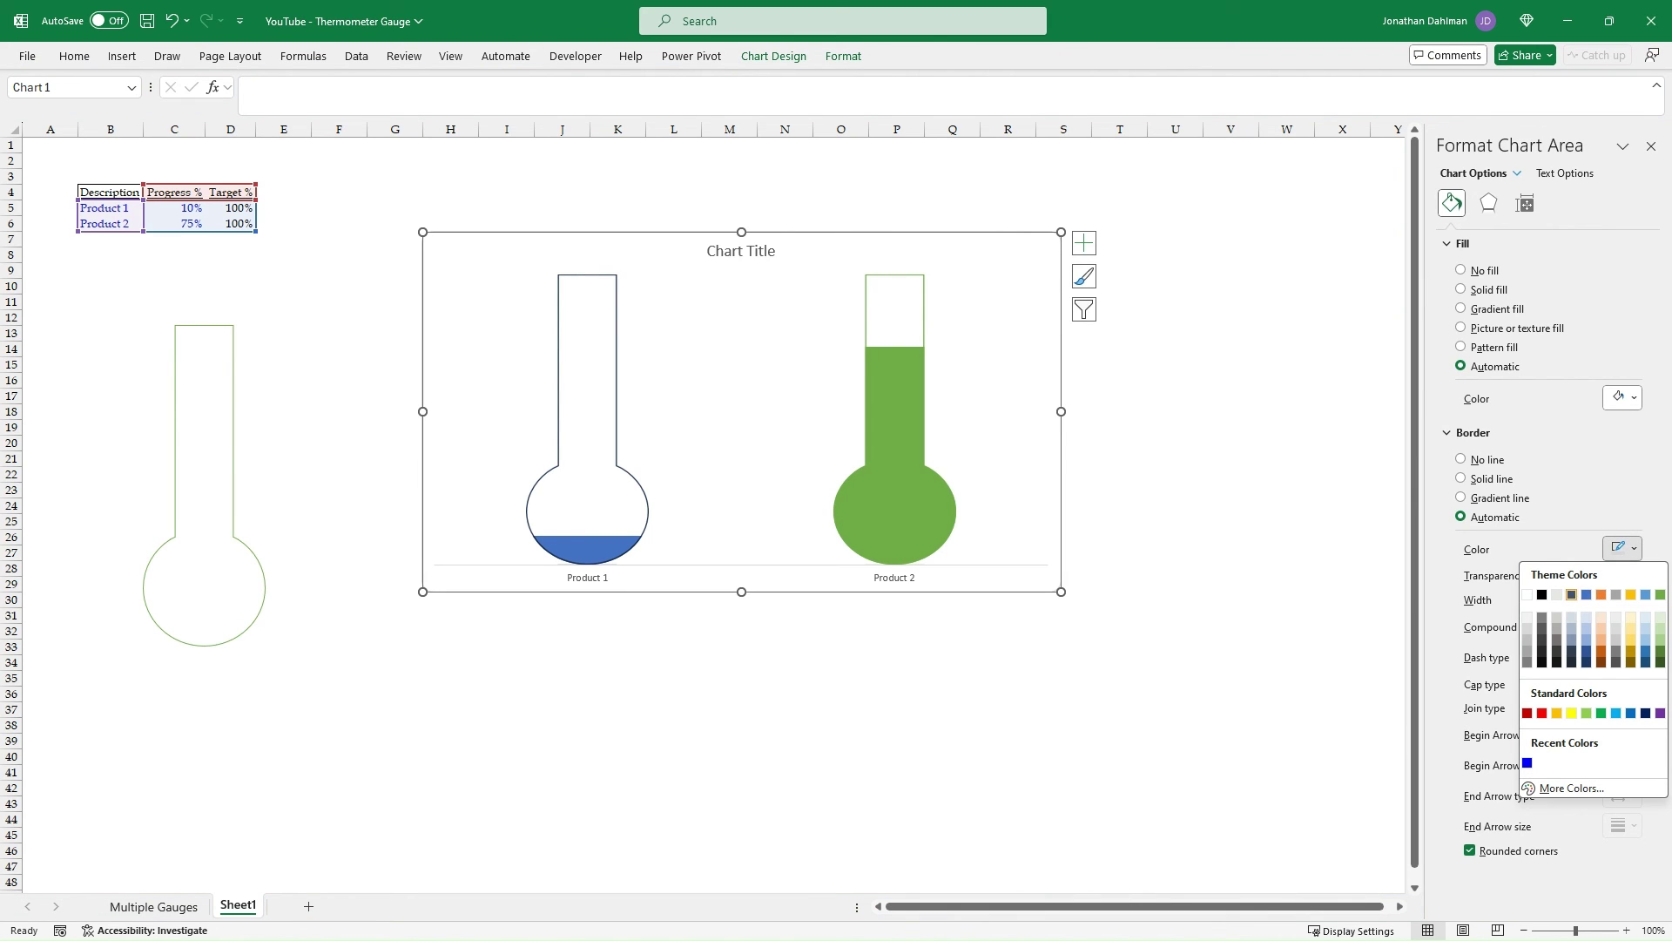
{"action": "left_click", "coordinate": [1583, 593]}
{"action": "left_click", "coordinate": [1635, 594]}
{"action": "left_click", "coordinate": [1635, 594]}
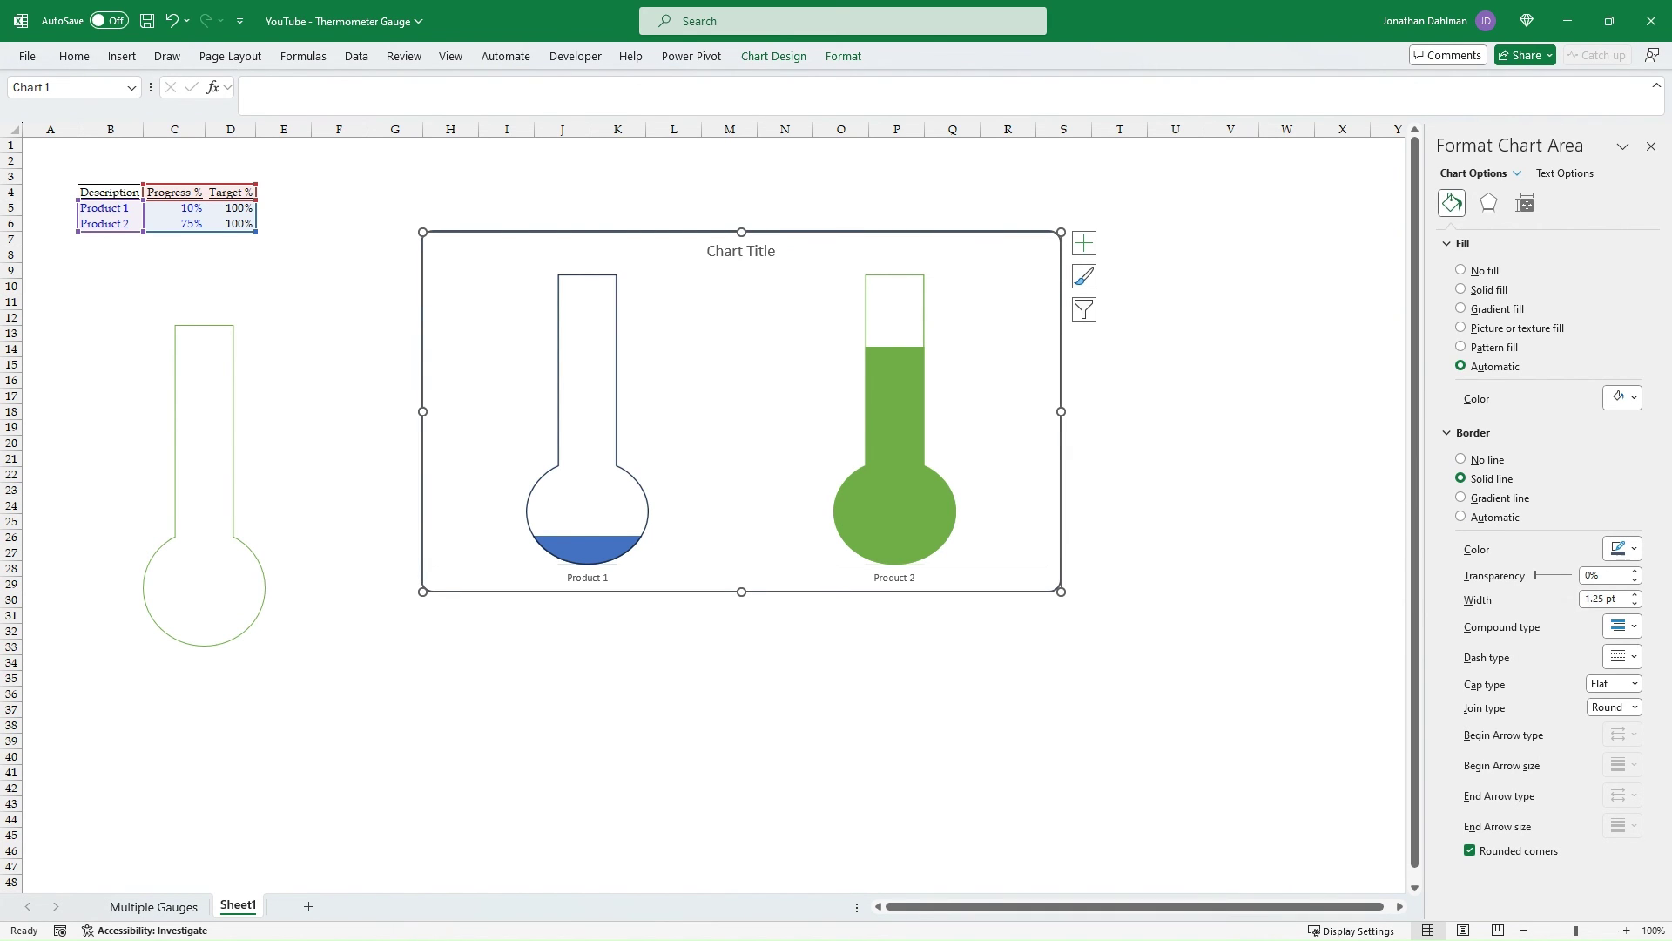
Change the chart title to "Quarterly Sales Progress"
{"action": "left_click", "coordinate": [740, 251]}
{"action": "triple_click", "coordinate": [752, 251]}
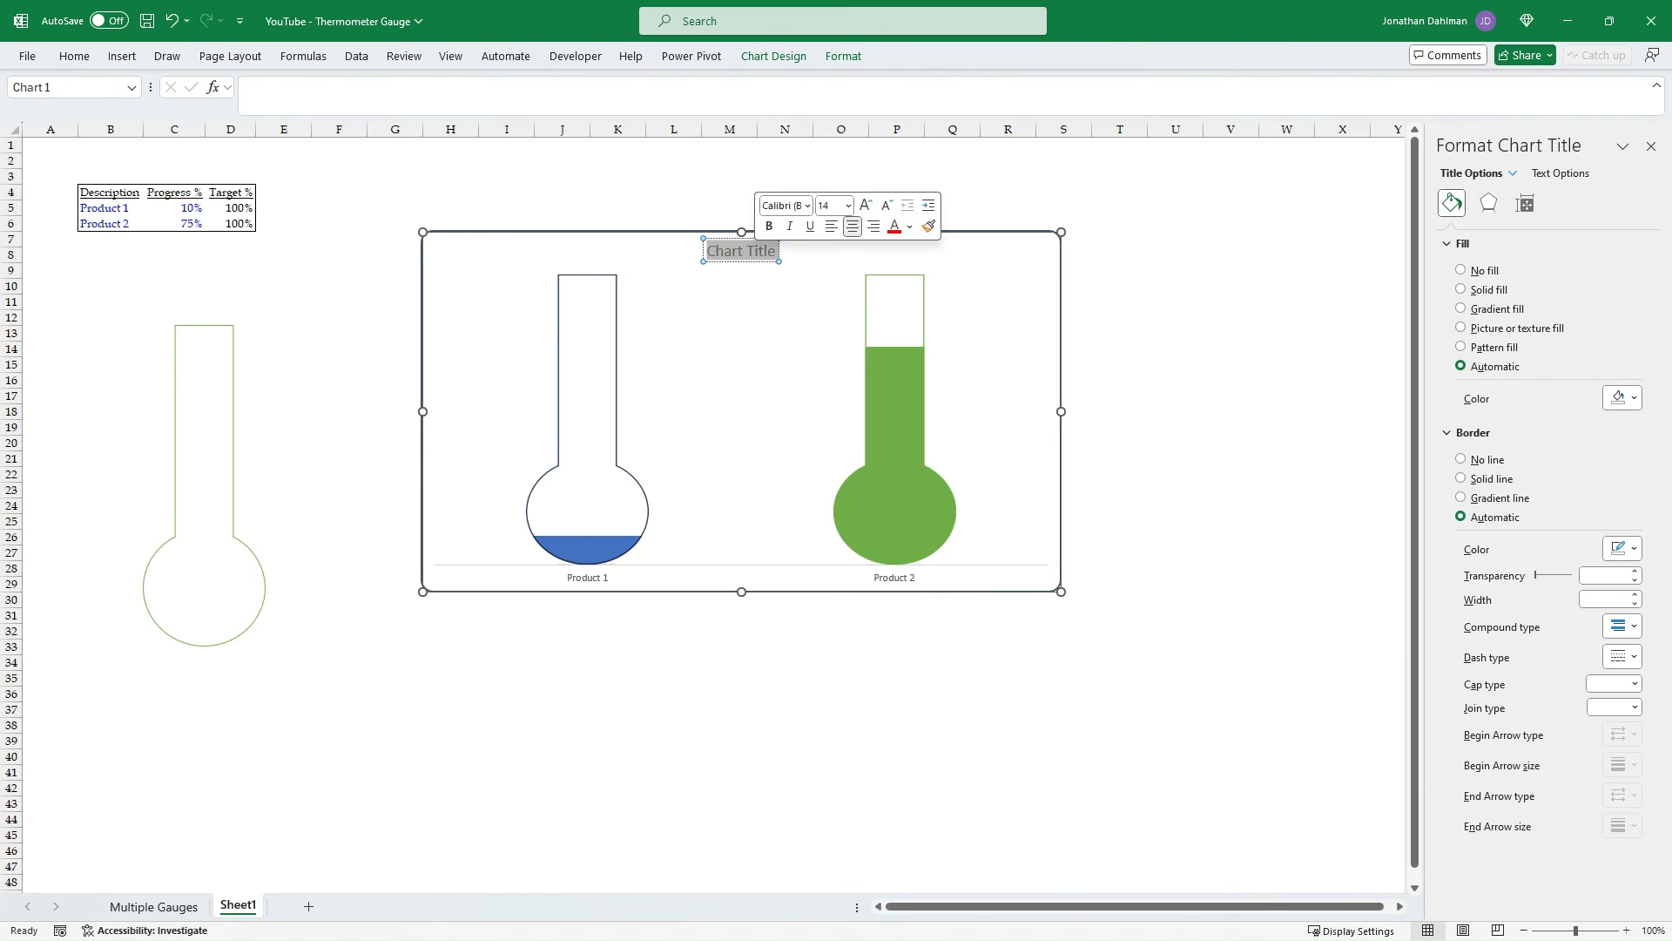
{"action": "type", "text": "Quarte"}
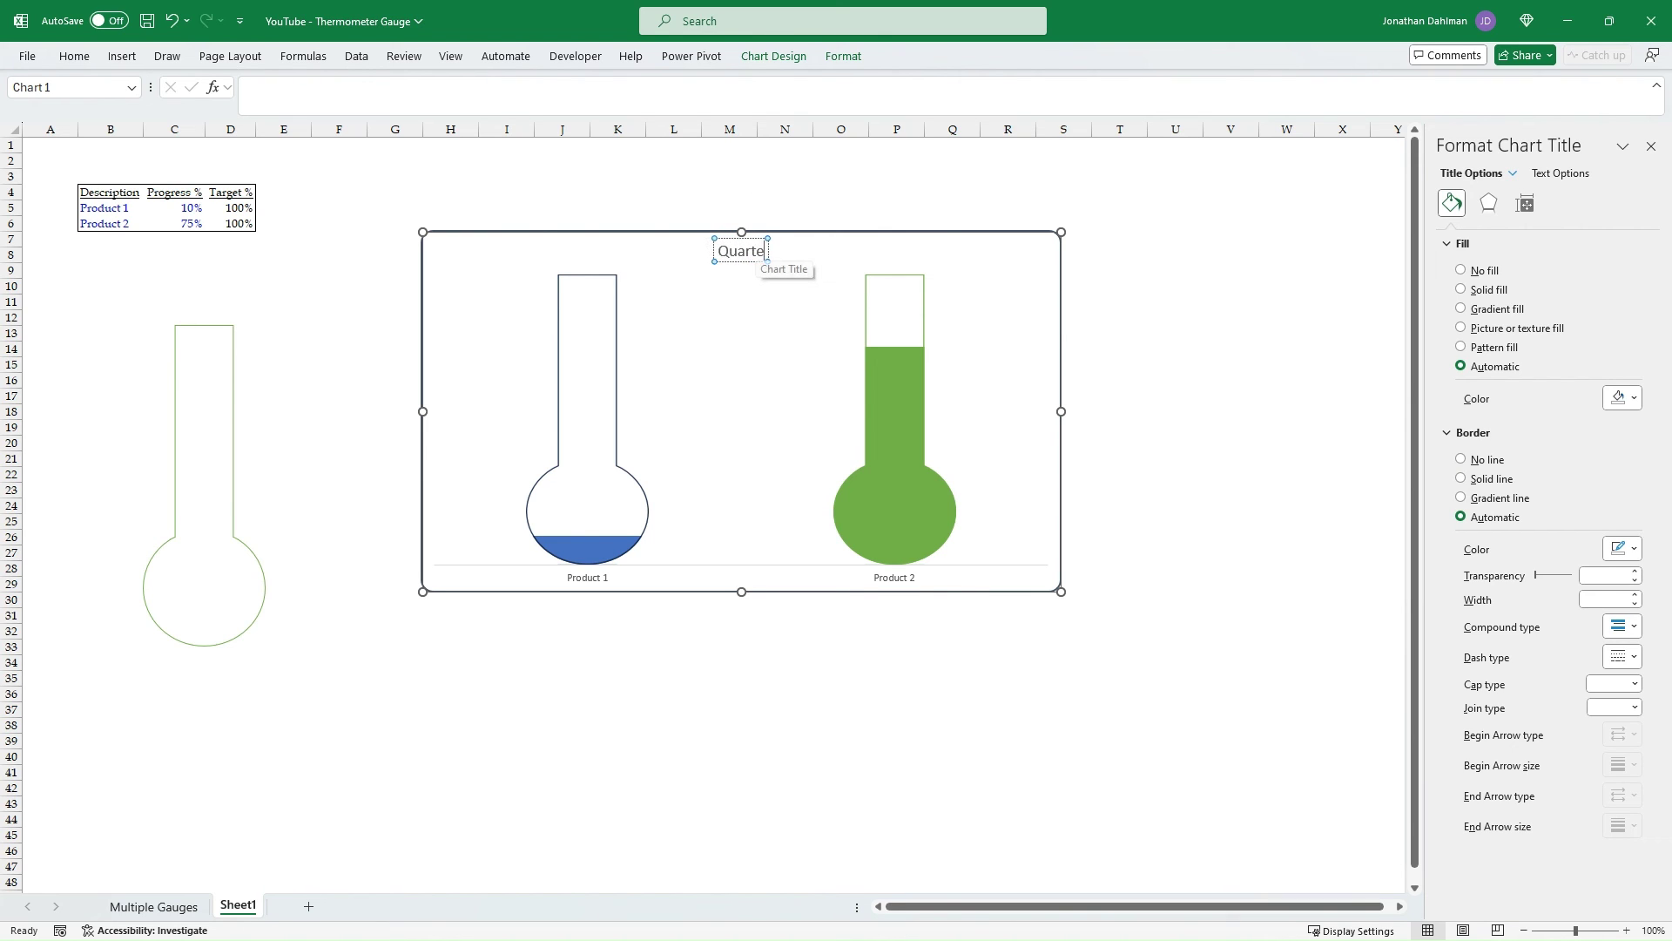
{"action": "type", "text": "rly Sales Prgo"}
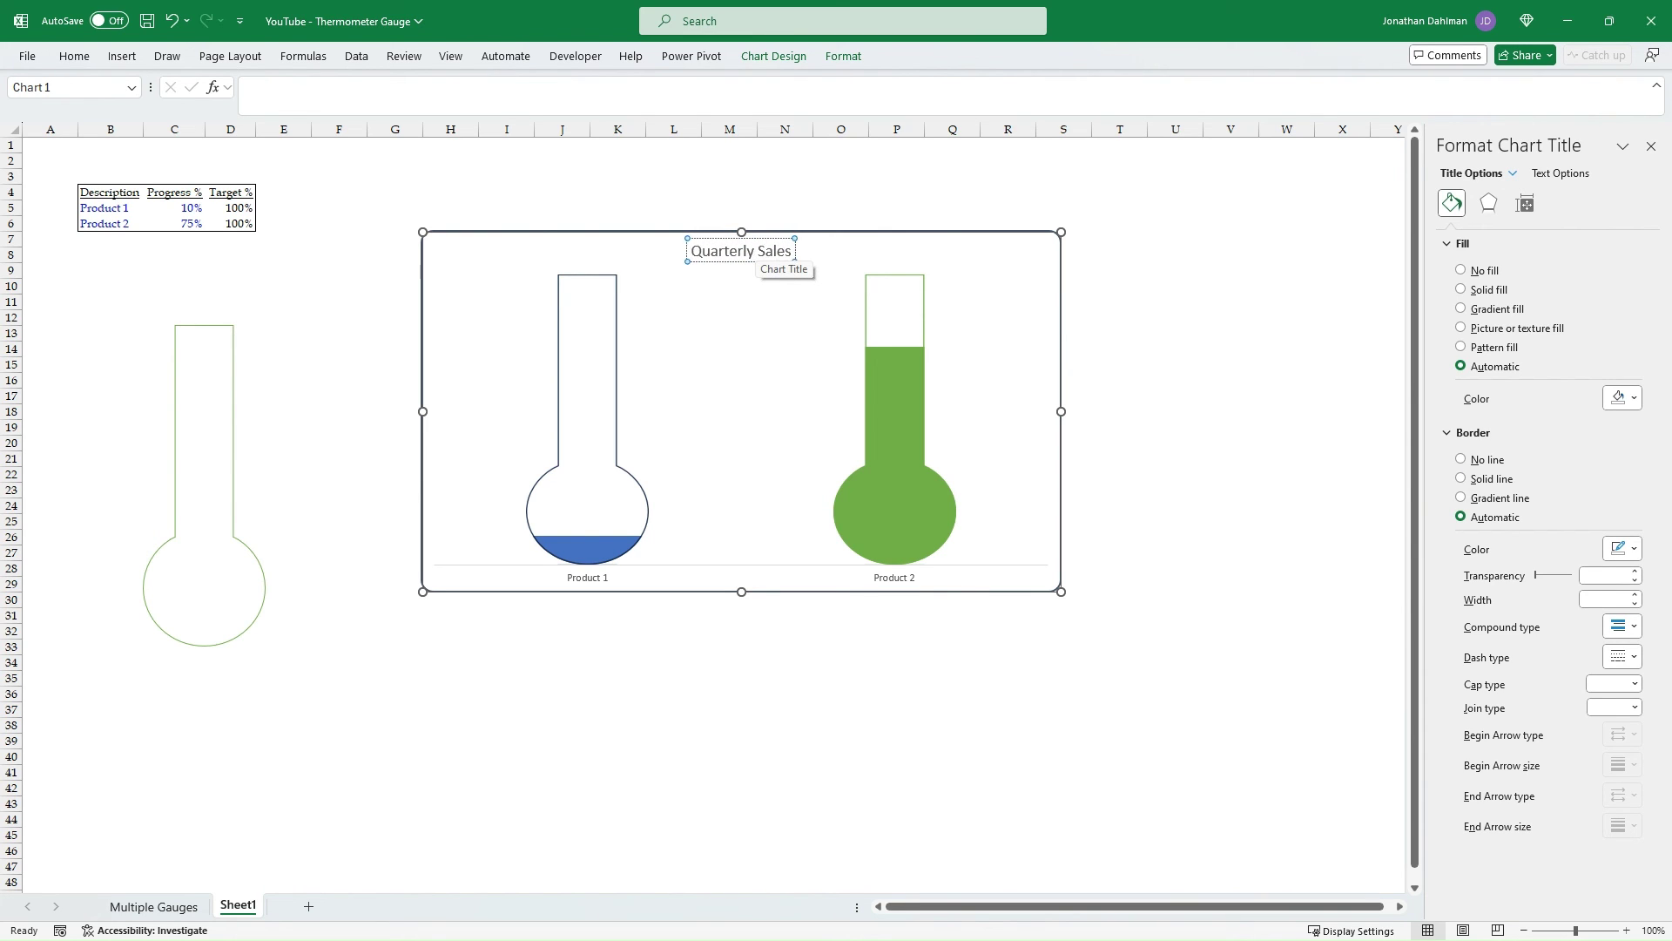
{"action": "key", "text": "BackSpace"}
{"action": "key", "text": "BackSpace"}
{"action": "type", "text": "ogress"}
{"action": "left_click", "coordinate": [784, 647]}
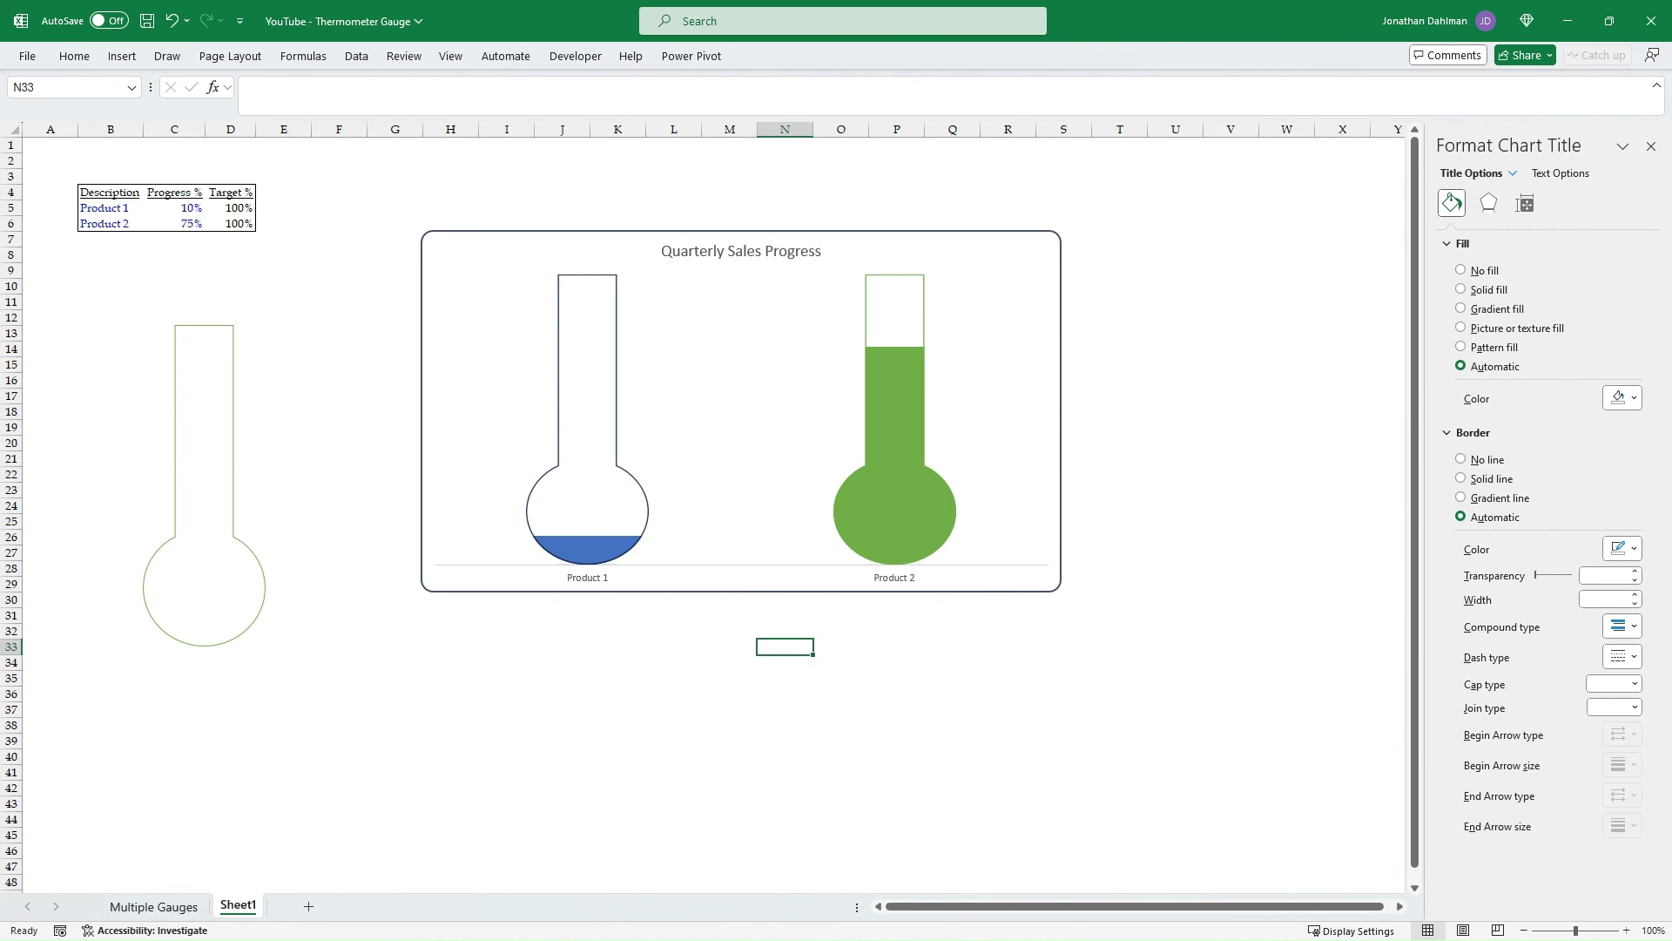
Add data labels to the Target % series at the Outside End position
{"action": "left_click", "coordinate": [894, 505]}
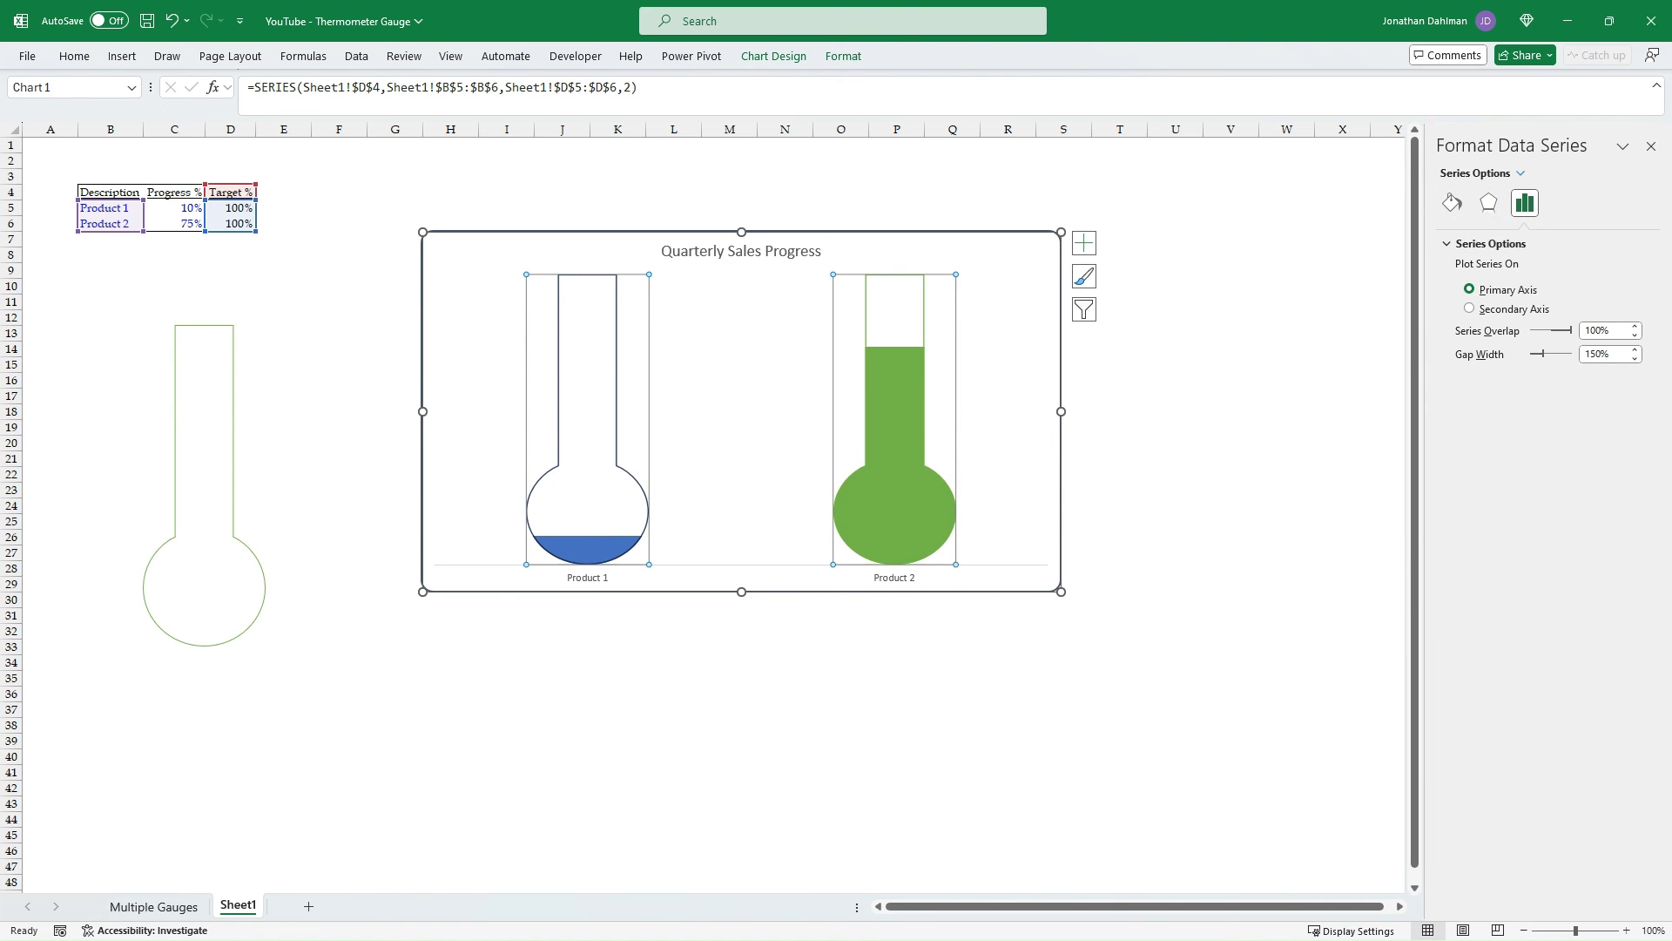
{"action": "left_click", "coordinate": [1083, 243]}
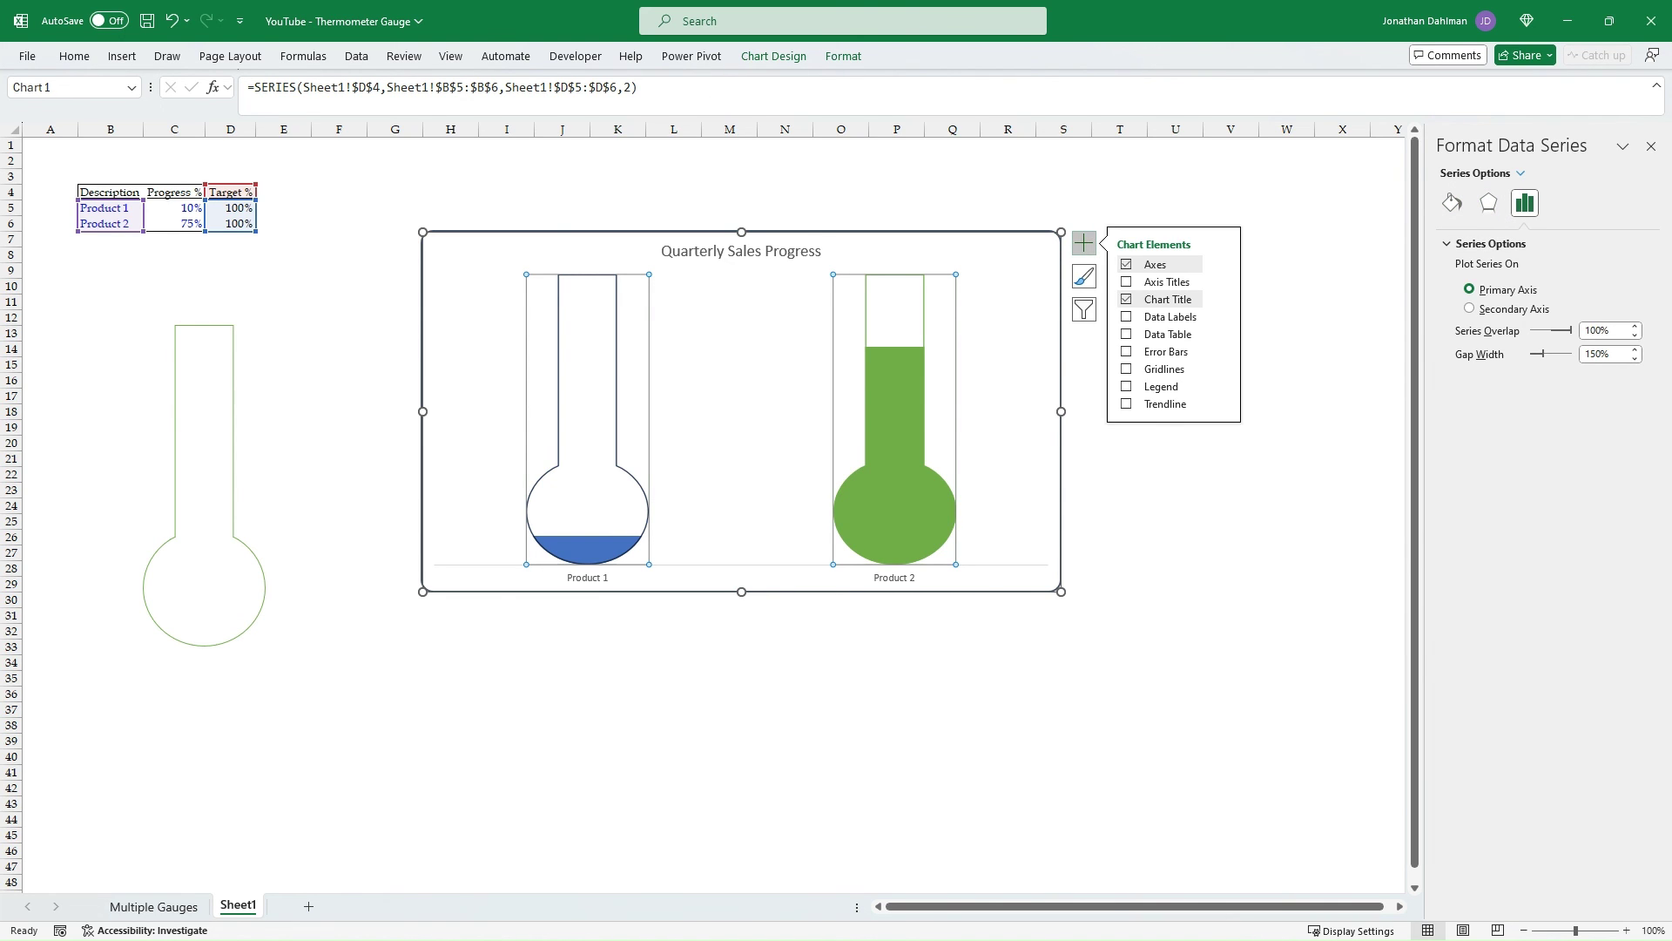
{"action": "left_click", "coordinate": [1222, 317]}
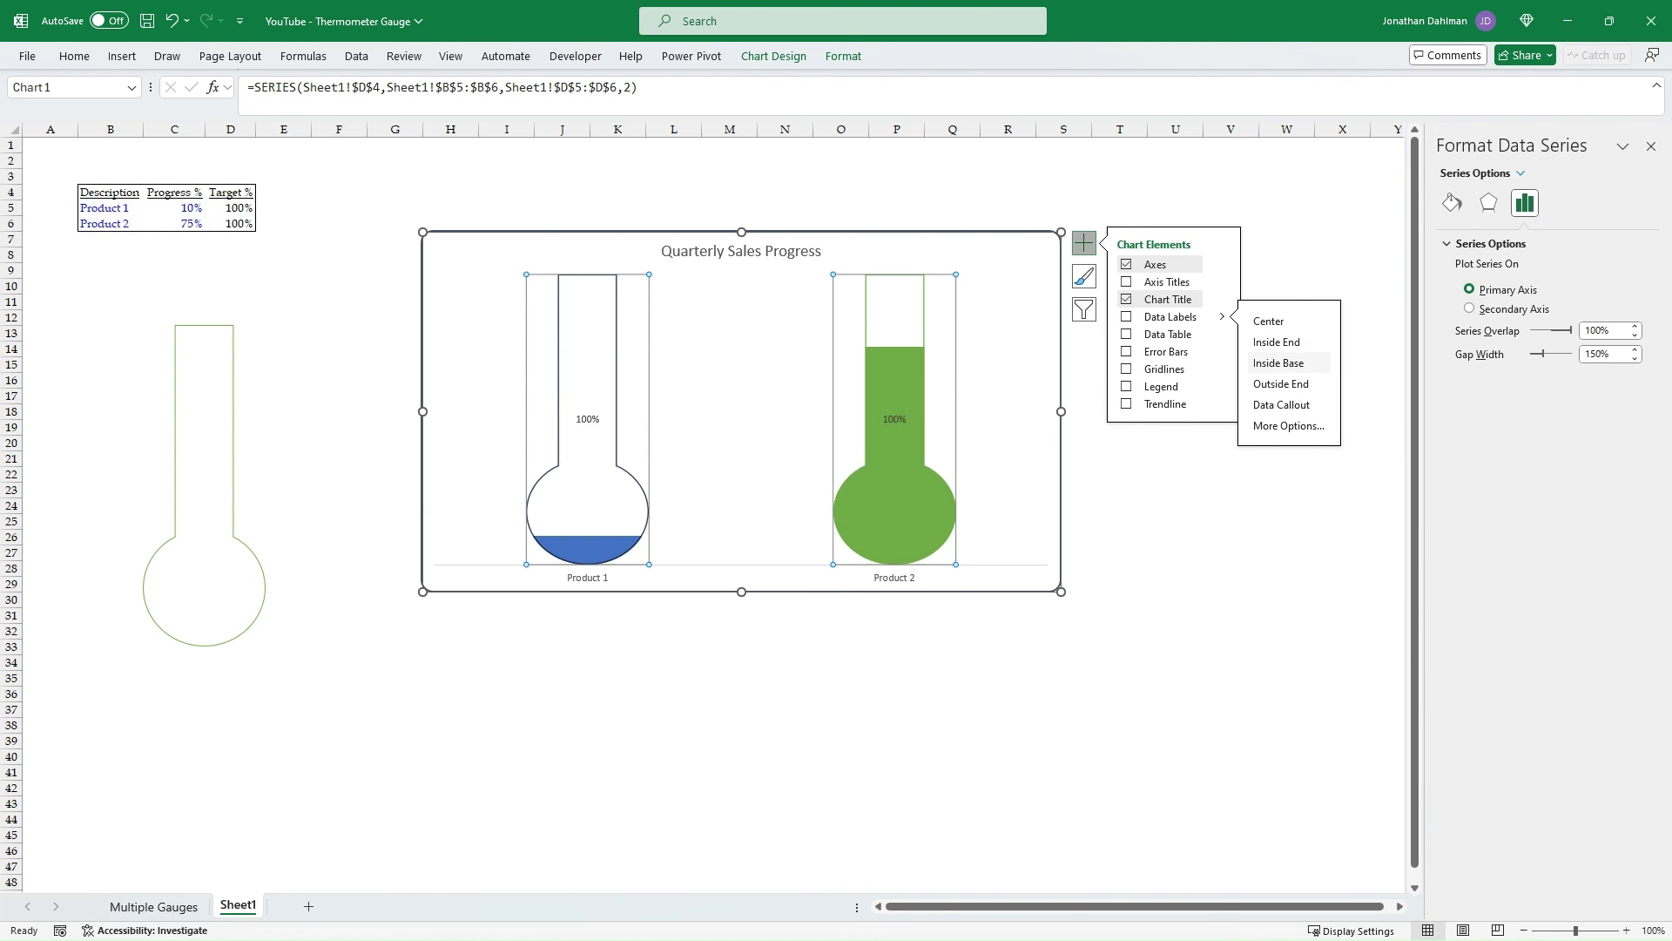
{"action": "left_click", "coordinate": [1281, 384]}
{"action": "left_click", "coordinate": [1287, 491]}
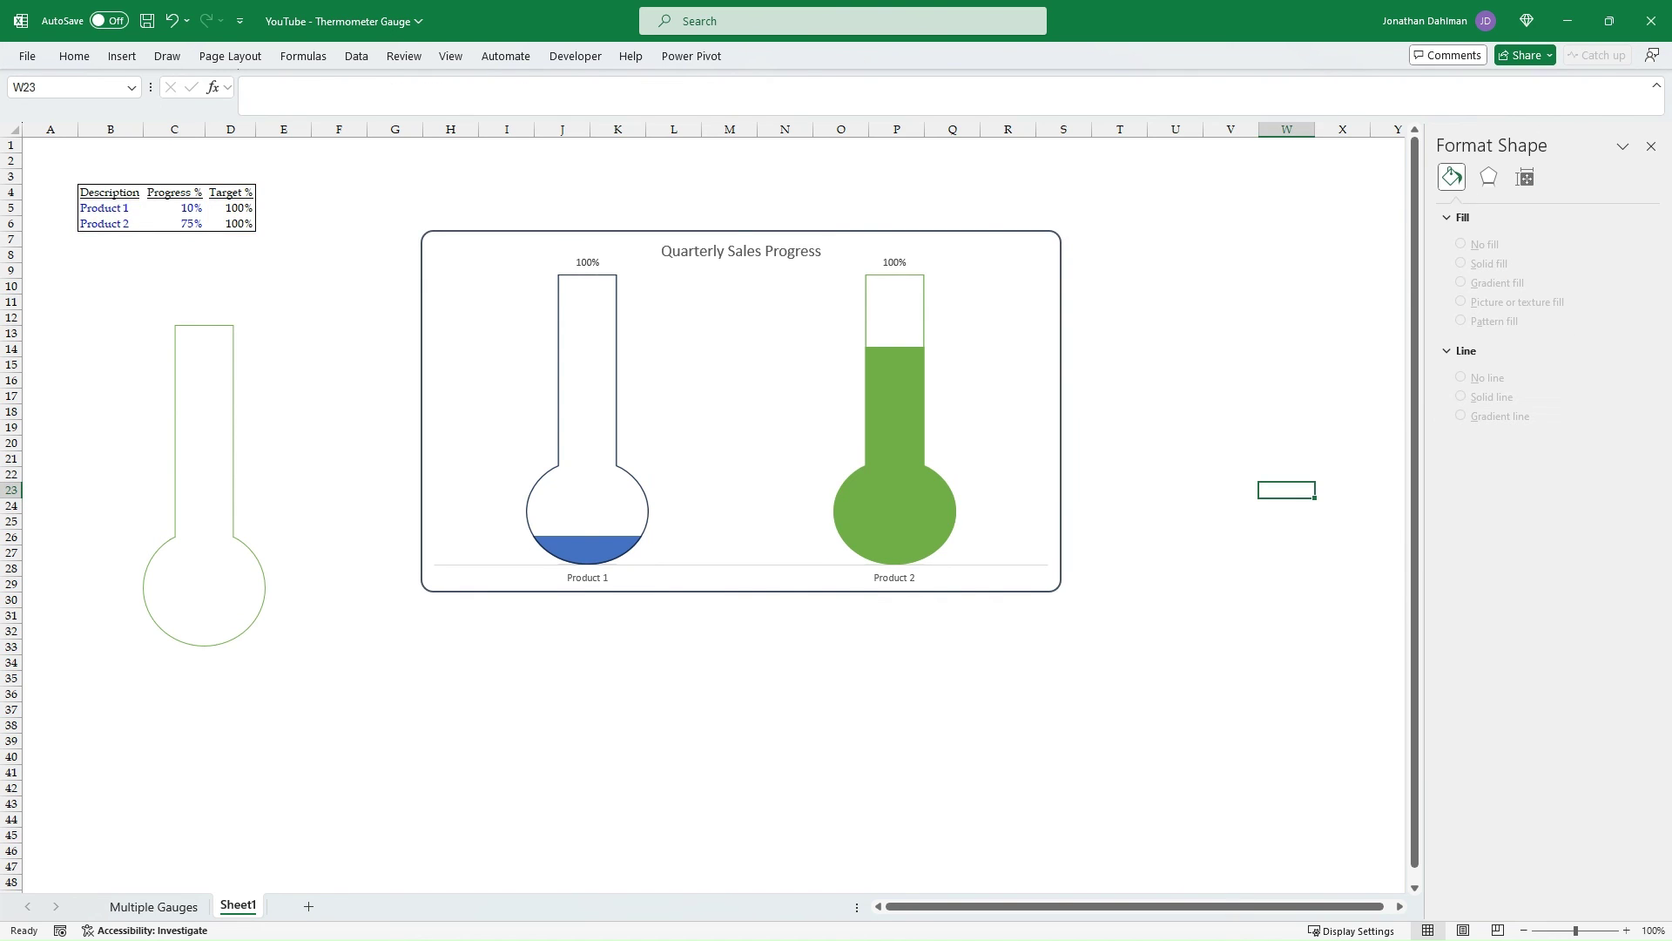
Make the Target % data labels take their text from cells C5:C6, with Value and Show Leader Lines turned off
{"action": "left_click", "coordinate": [894, 262]}
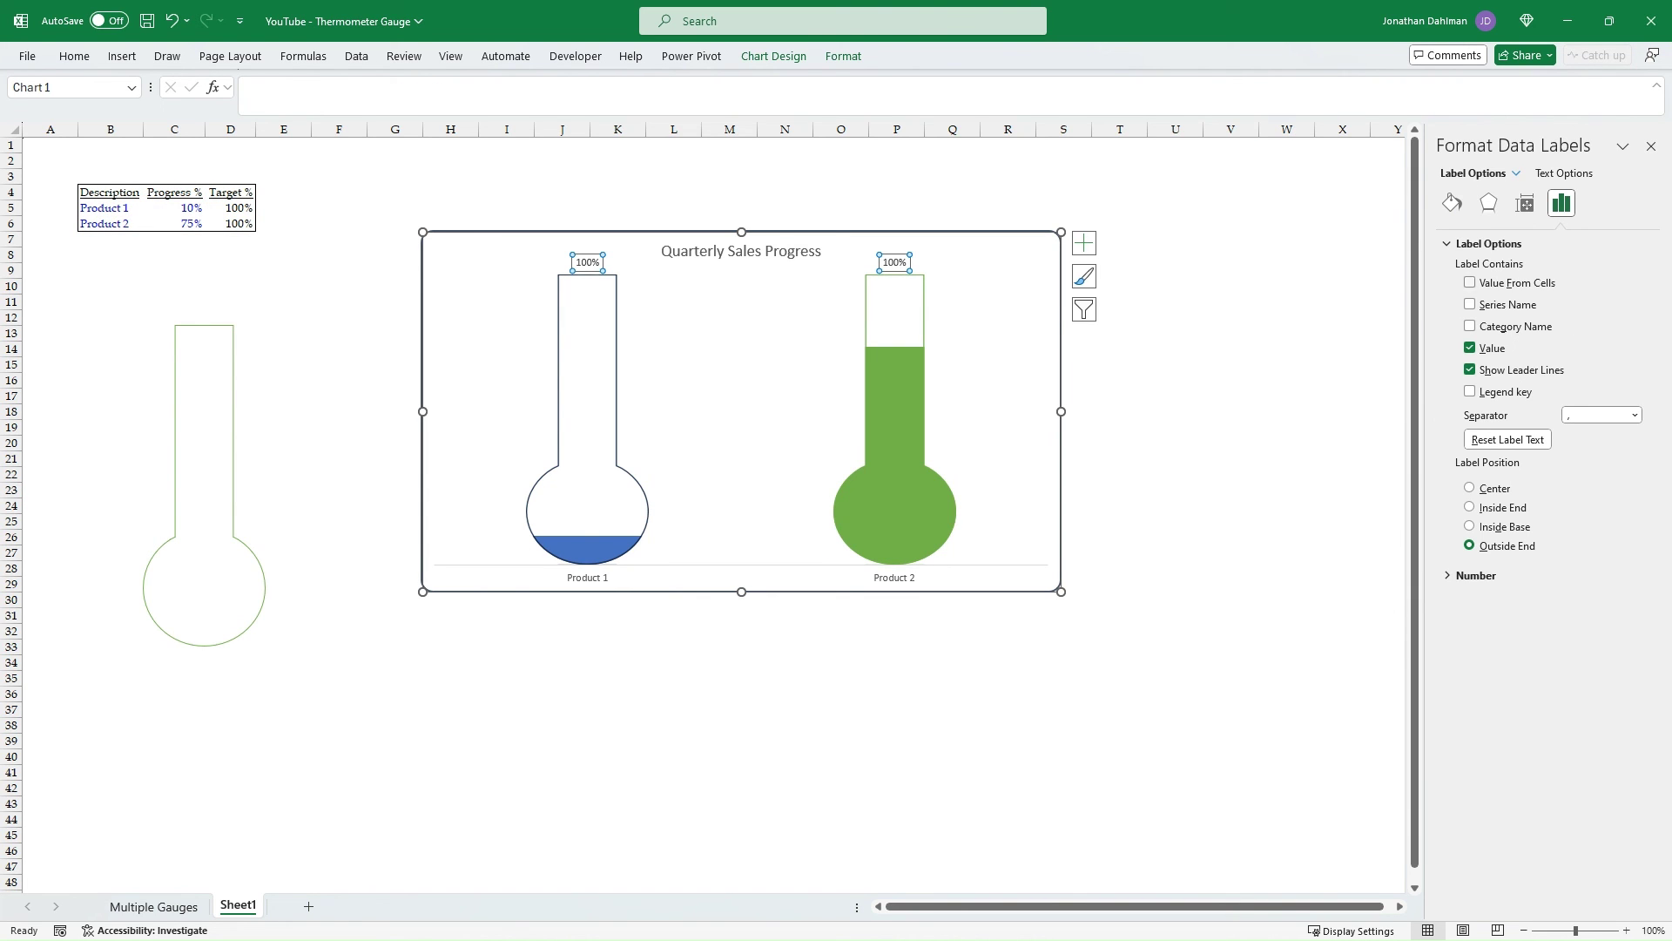
{"action": "left_click", "coordinate": [1469, 282]}
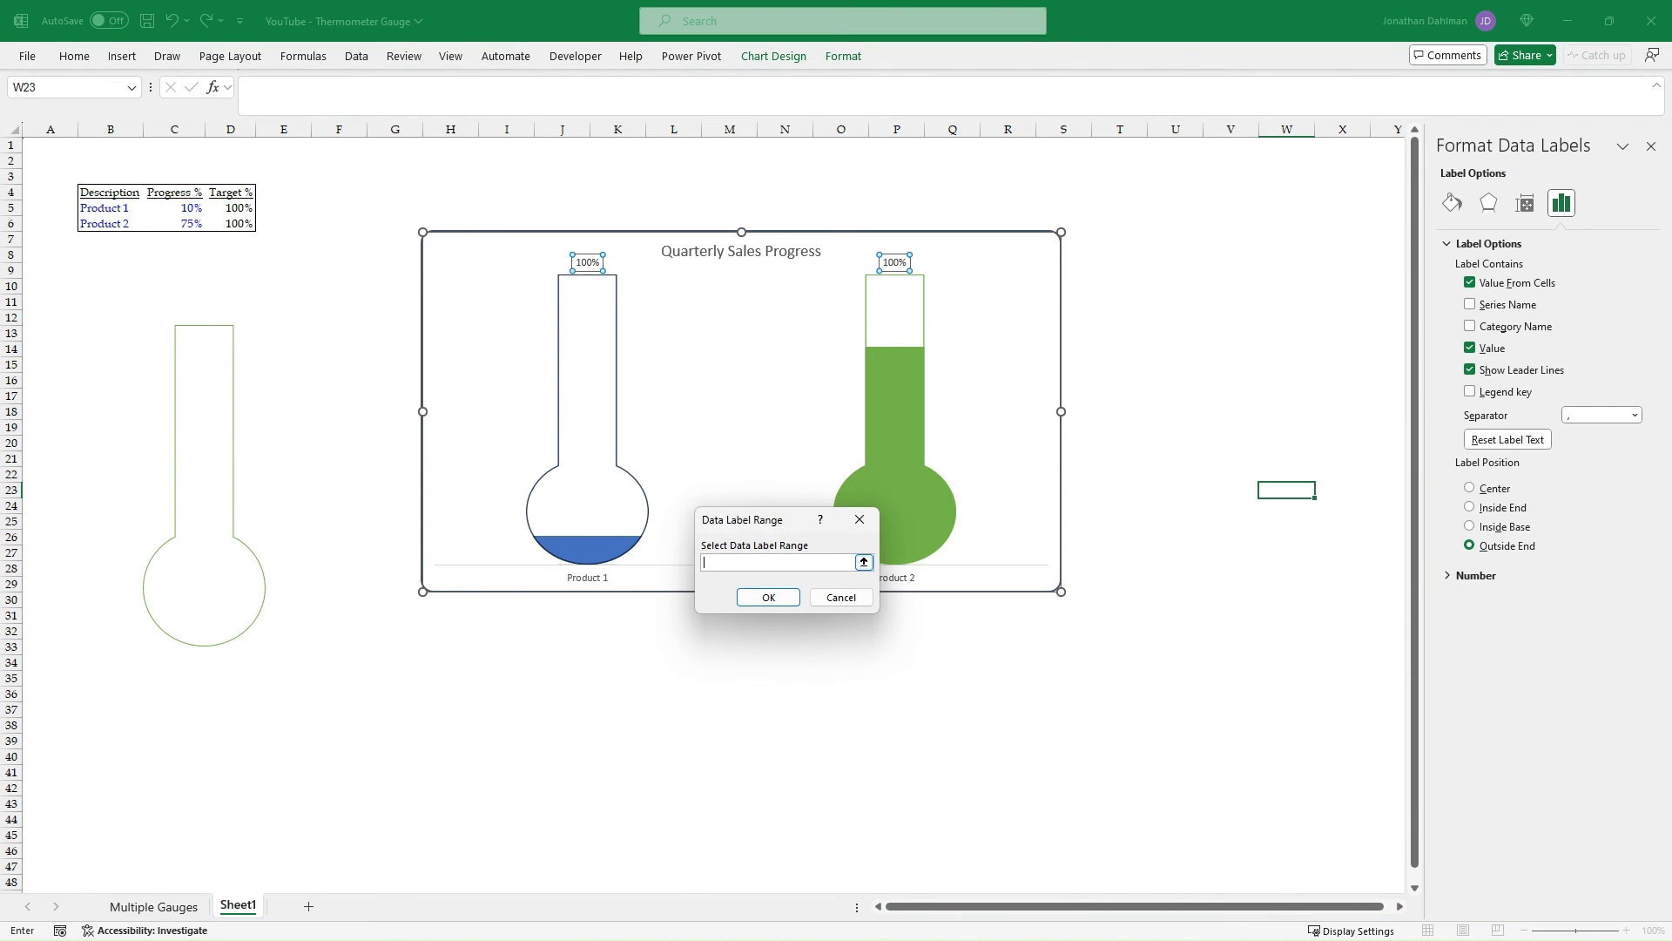
{"action": "left_click_drag", "start_coordinate": [174, 208], "coordinate": [174, 224]}
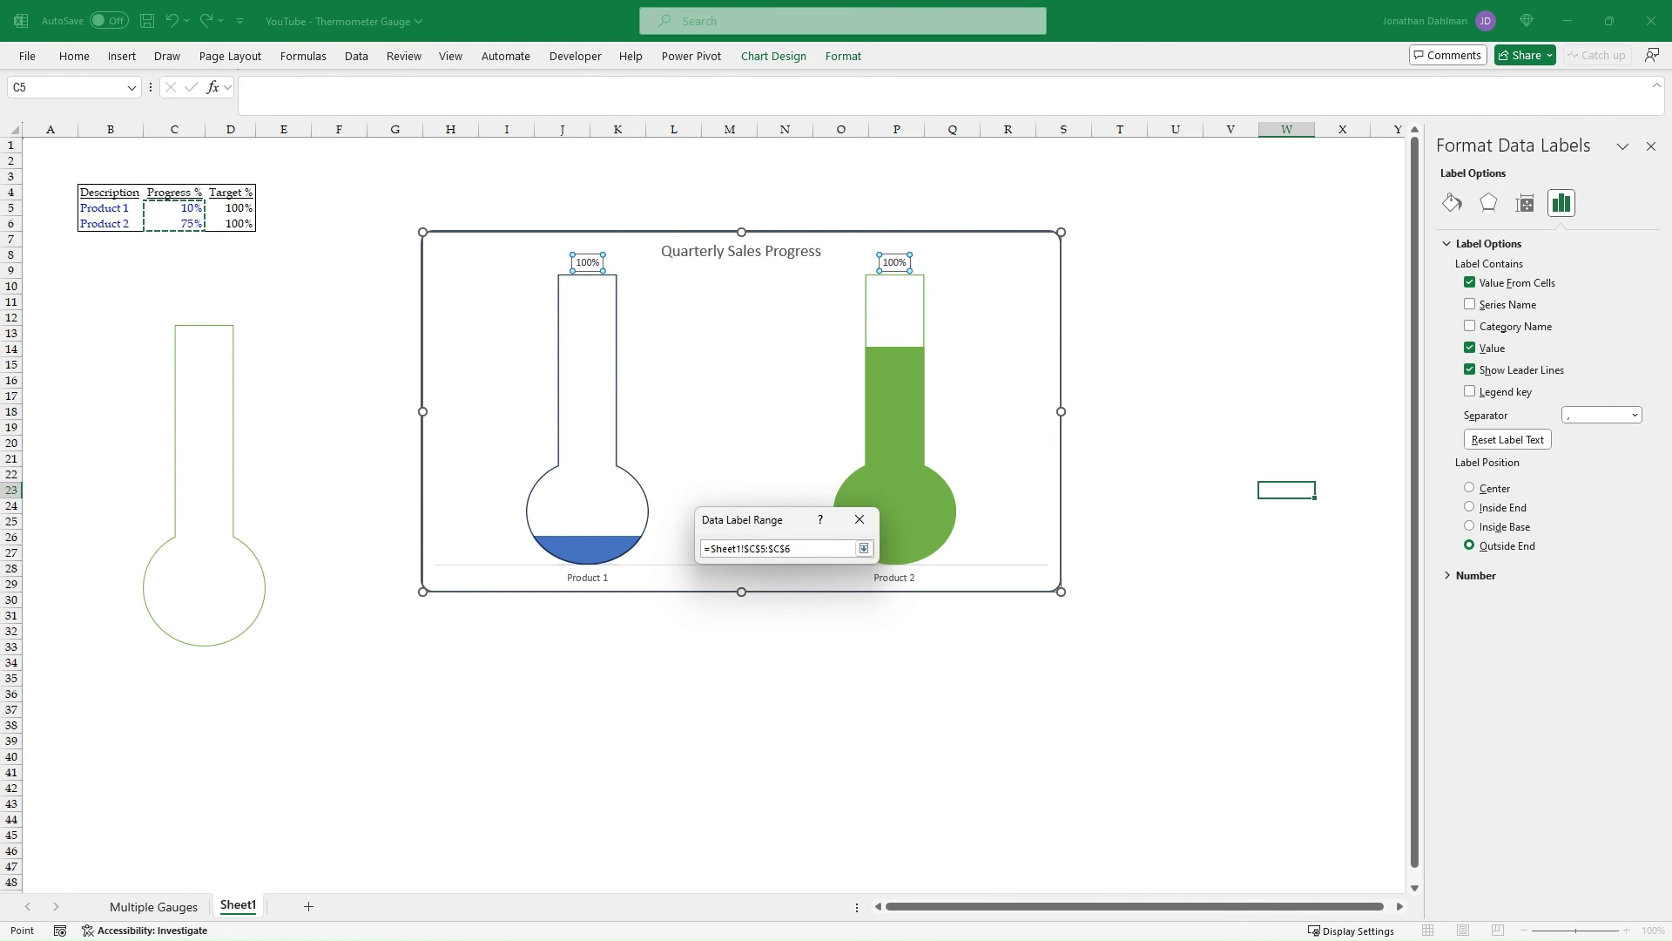
{"action": "left_click", "coordinate": [863, 548]}
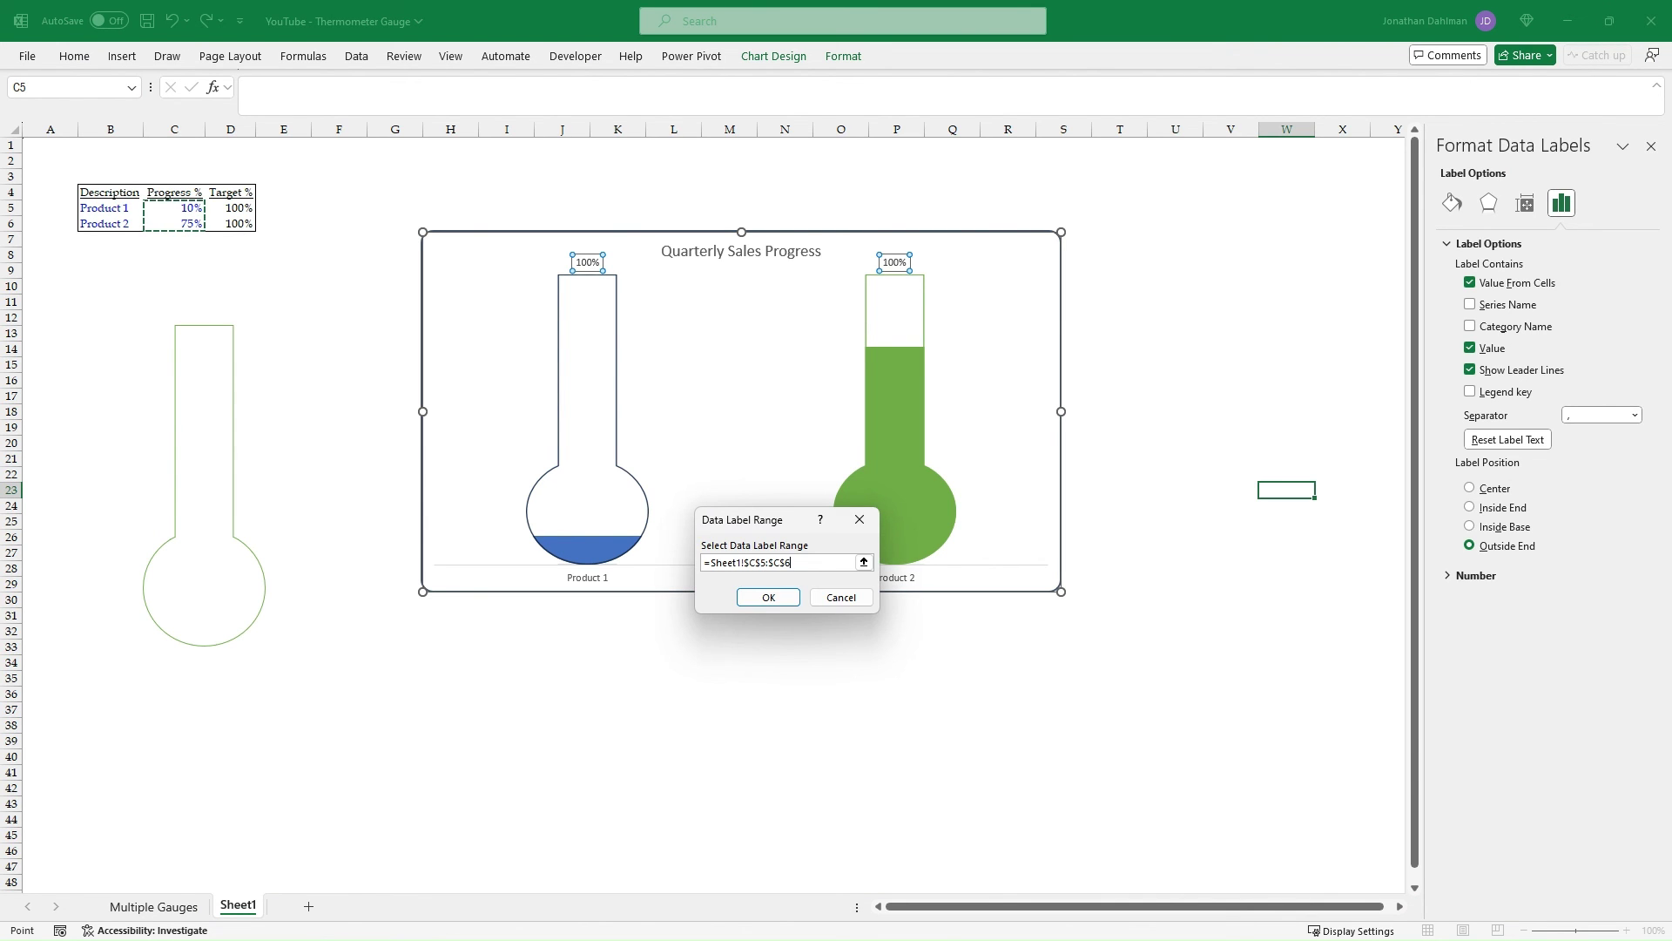
{"action": "left_click", "coordinate": [742, 594]}
{"action": "left_click", "coordinate": [1470, 362]}
{"action": "left_click", "coordinate": [1470, 383]}
{"action": "left_click", "coordinate": [1230, 491]}
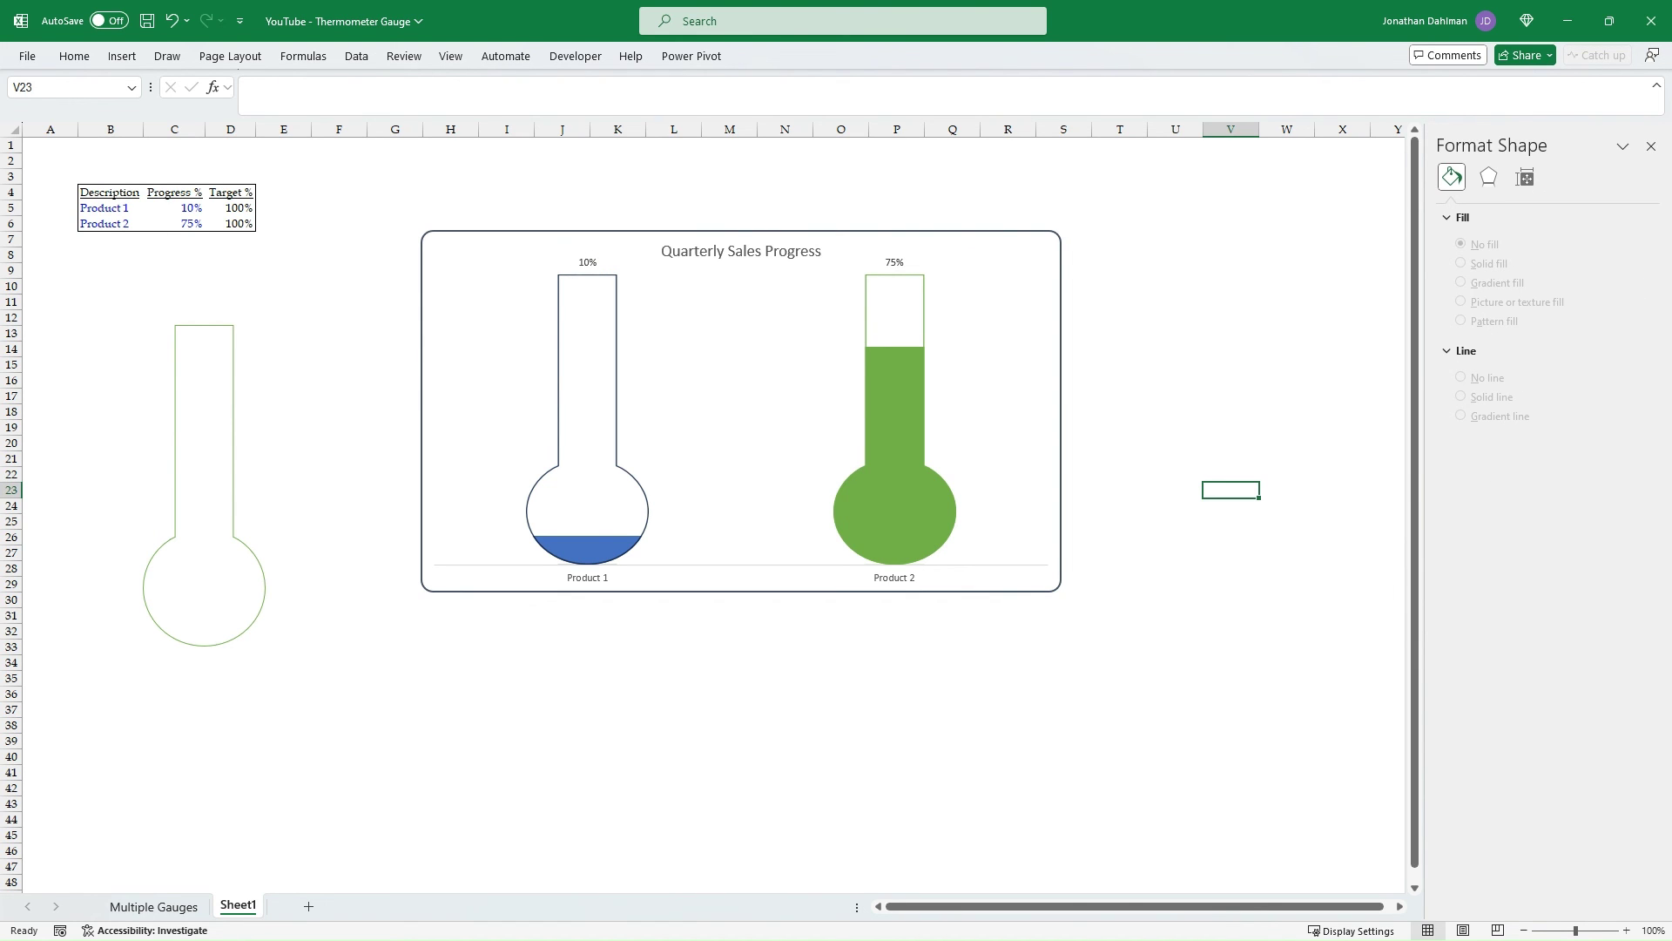
Make the percentage data labels and the product names on the horizontal axis bold
{"action": "left_click", "coordinate": [587, 262]}
{"action": "key", "text": "ctrl+b"}
{"action": "left_click", "coordinate": [599, 578]}
{"action": "key", "text": "ctrl+b"}
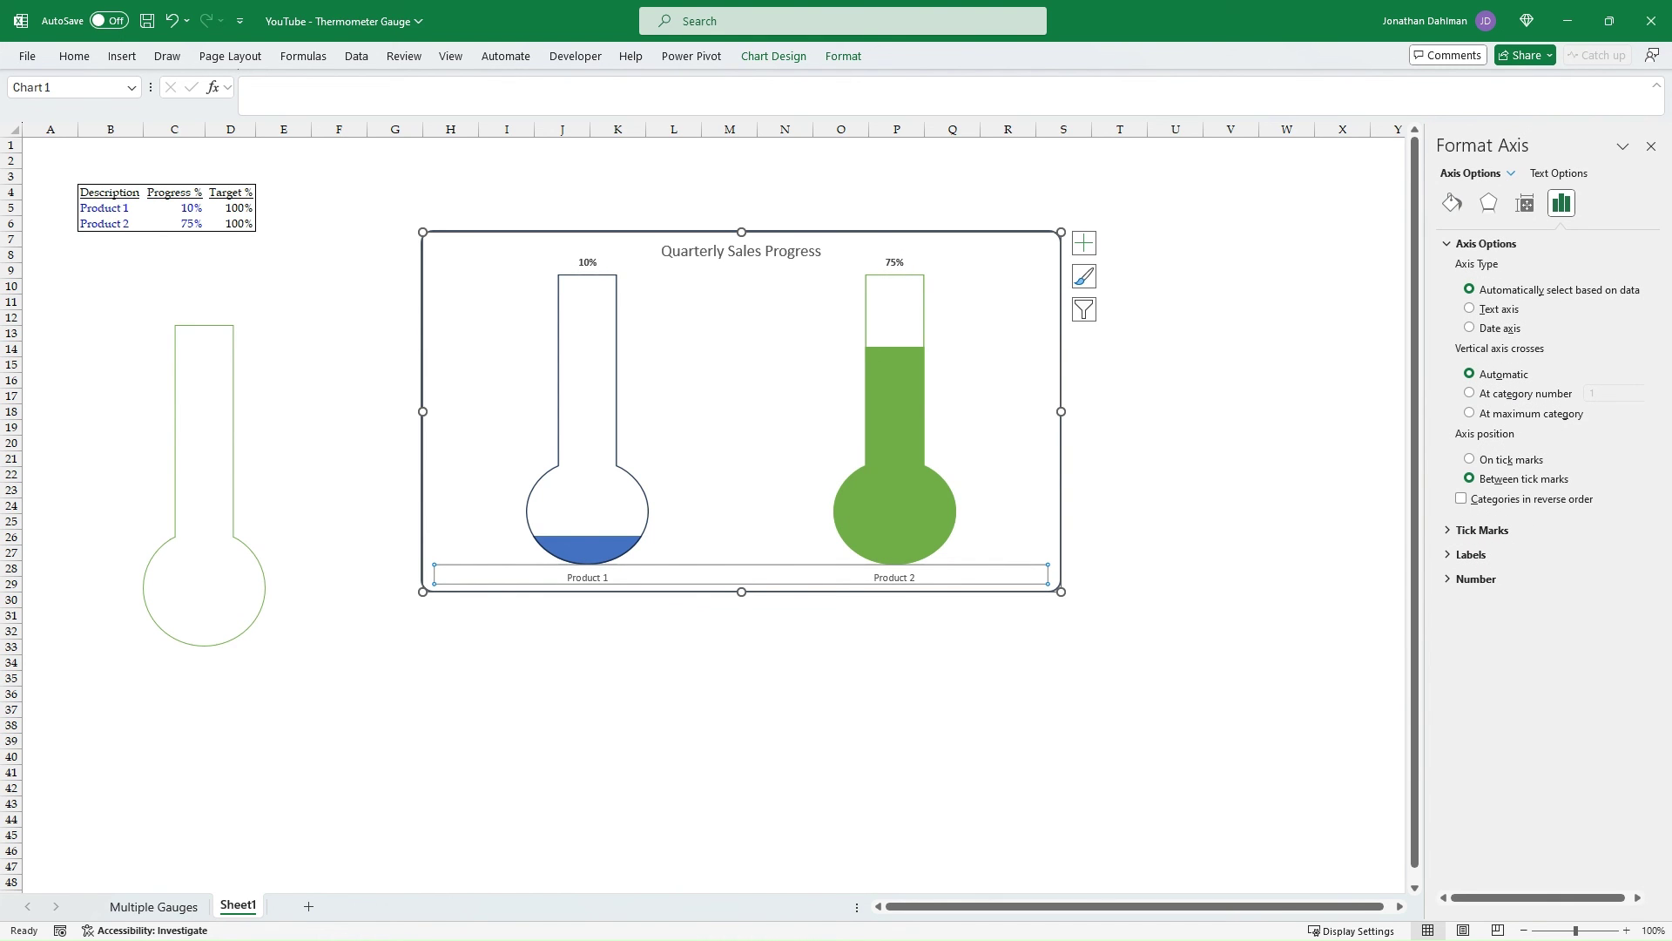
{"action": "left_click", "coordinate": [618, 646]}
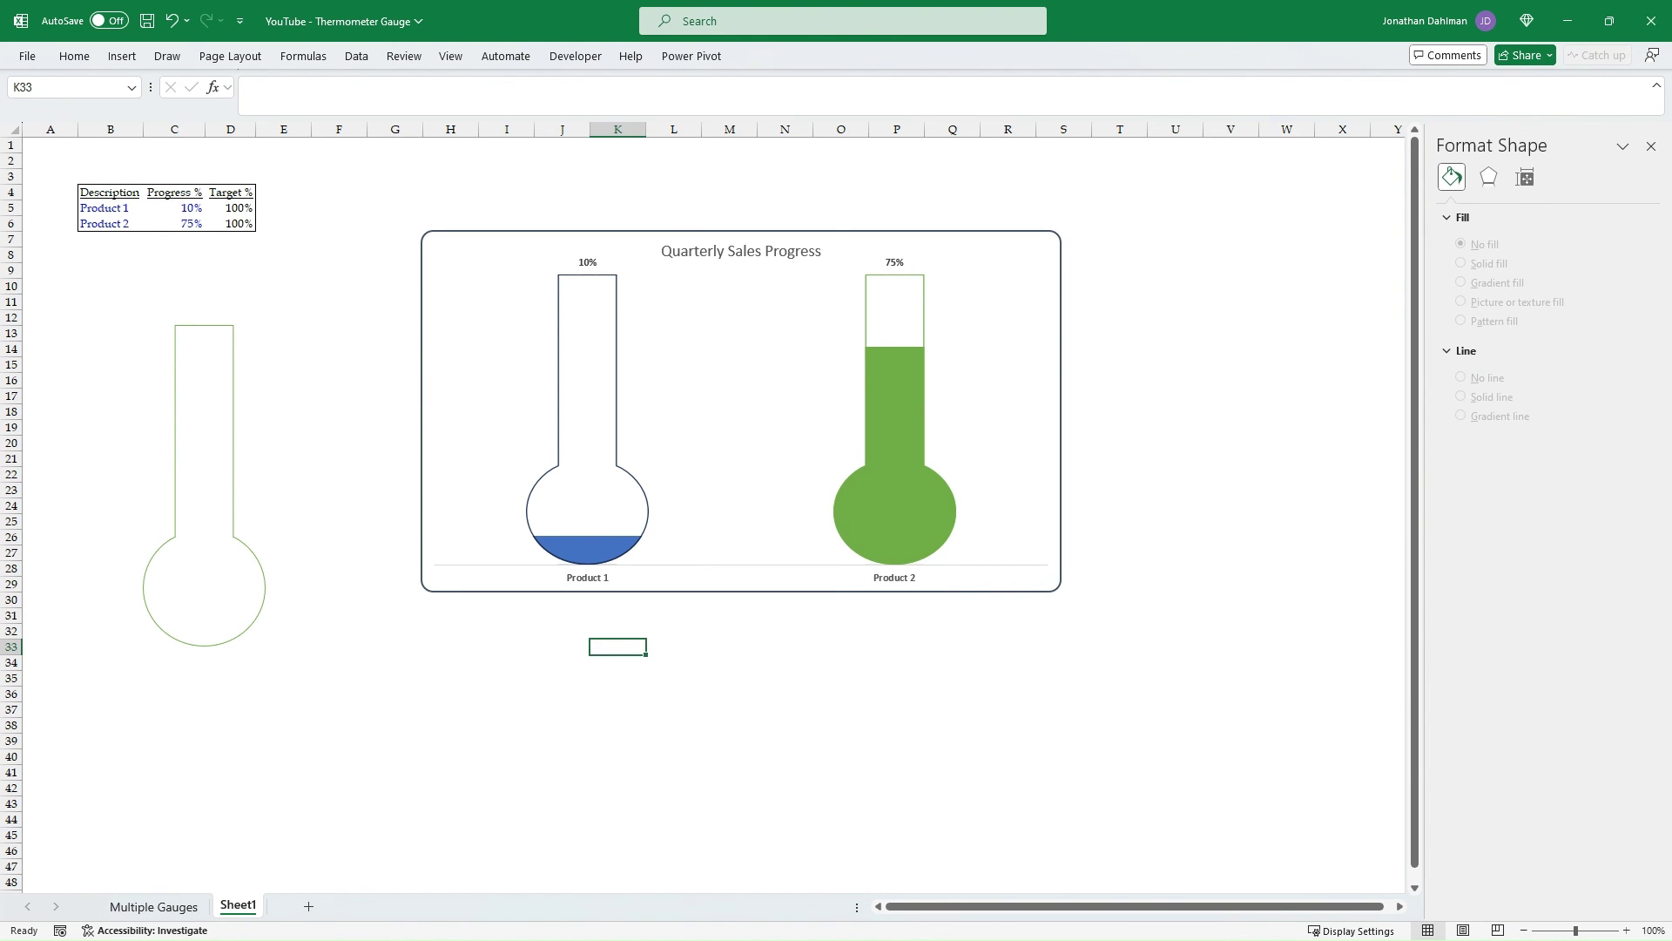
Rename the two product descriptions in cells B5 and B6 as Cars and Trucks
{"action": "left_click", "coordinate": [110, 208]}
{"action": "type", "text": "Cars"}
{"action": "key", "text": "Return"}
{"action": "type", "text": "Trucks"}
{"action": "key", "text": "Tab"}
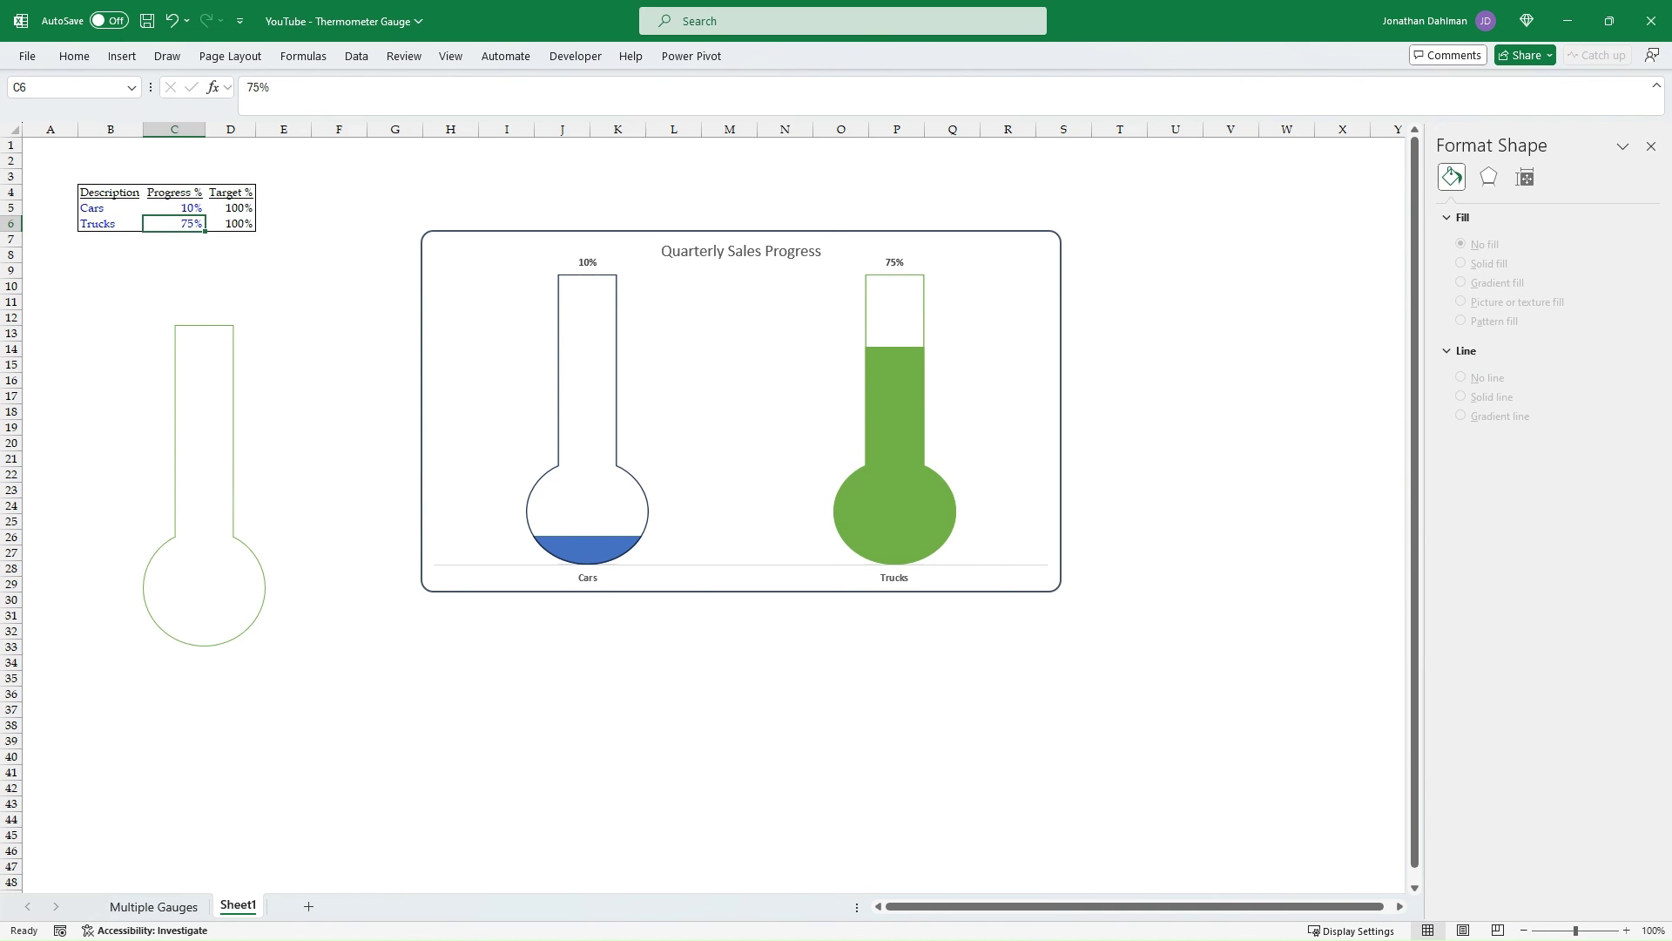
{"action": "left_click", "coordinate": [730, 632]}
Enlarge the thermometer chart and reposition it so it spans about cells F4 to R33
{"action": "left_click", "coordinate": [949, 247]}
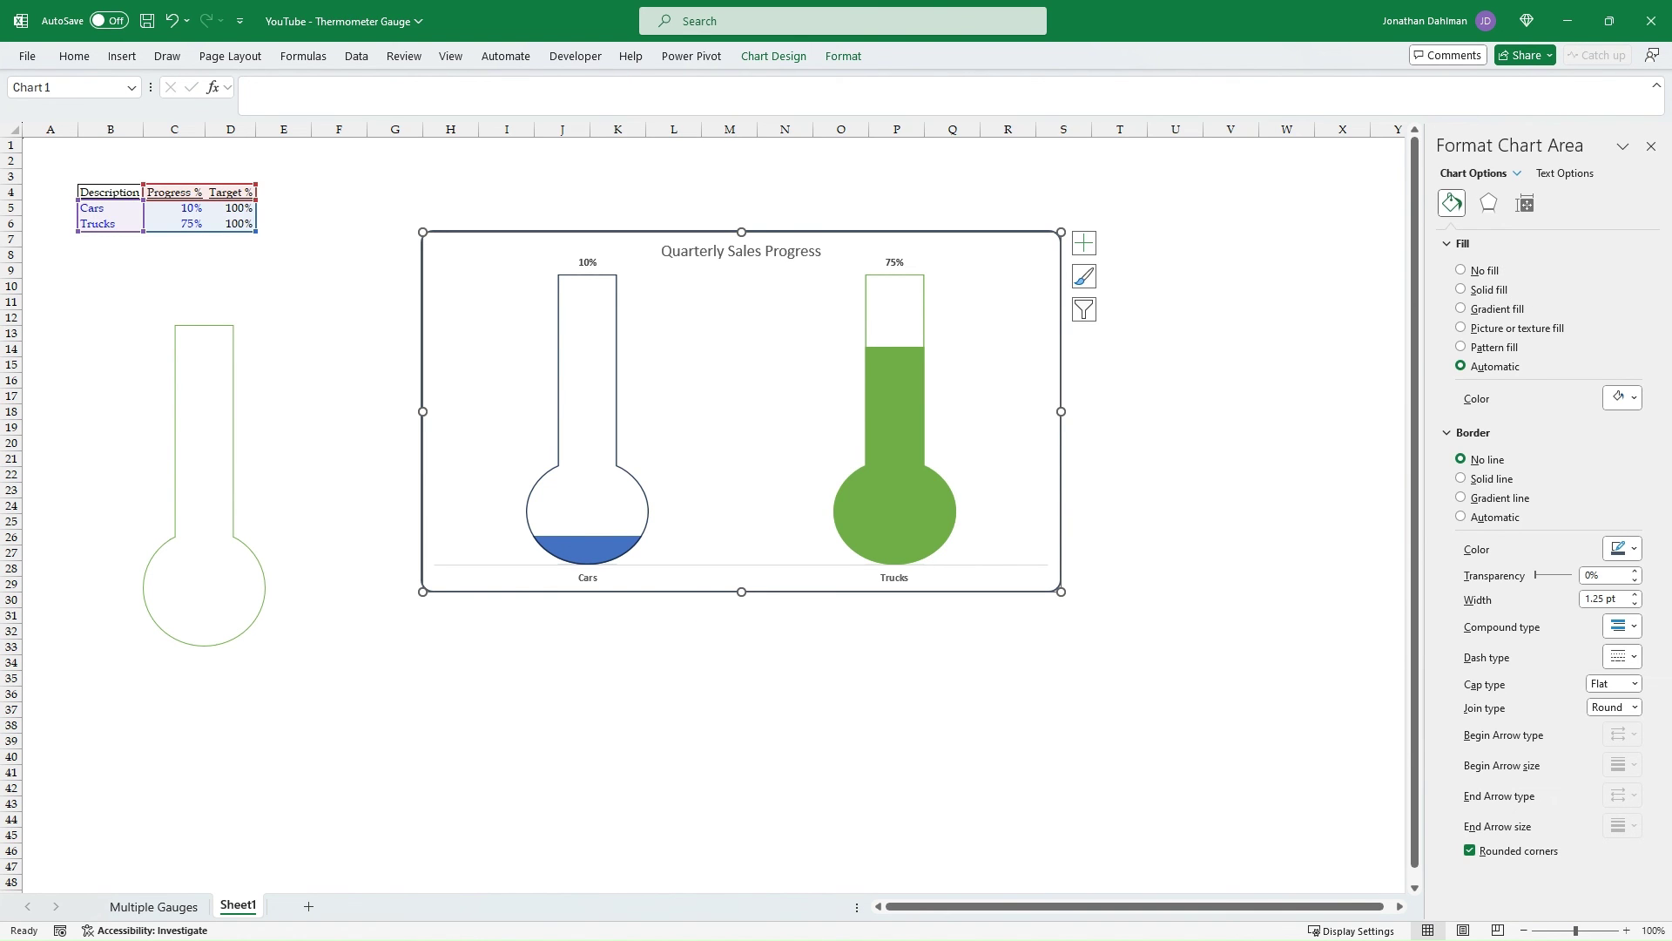
{"action": "left_click_drag", "start_coordinate": [1061, 591], "coordinate": [1122, 680]}
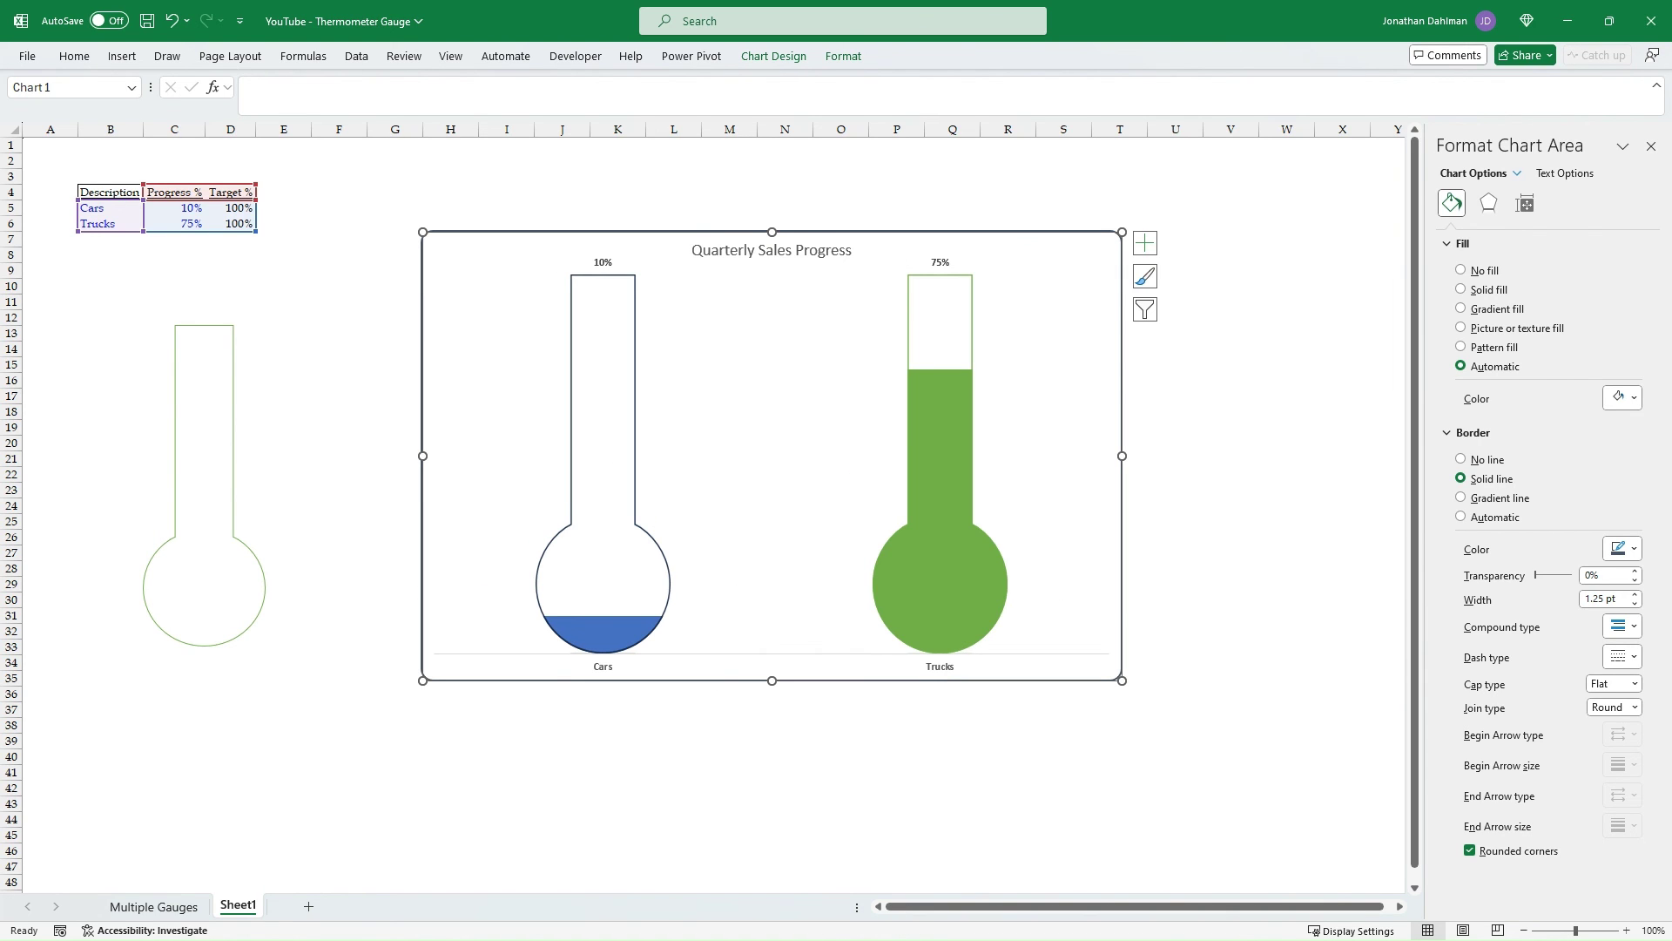
{"action": "left_click_drag", "start_coordinate": [1002, 248], "coordinate": [913, 215]}
{"action": "left_click", "coordinate": [617, 710]}
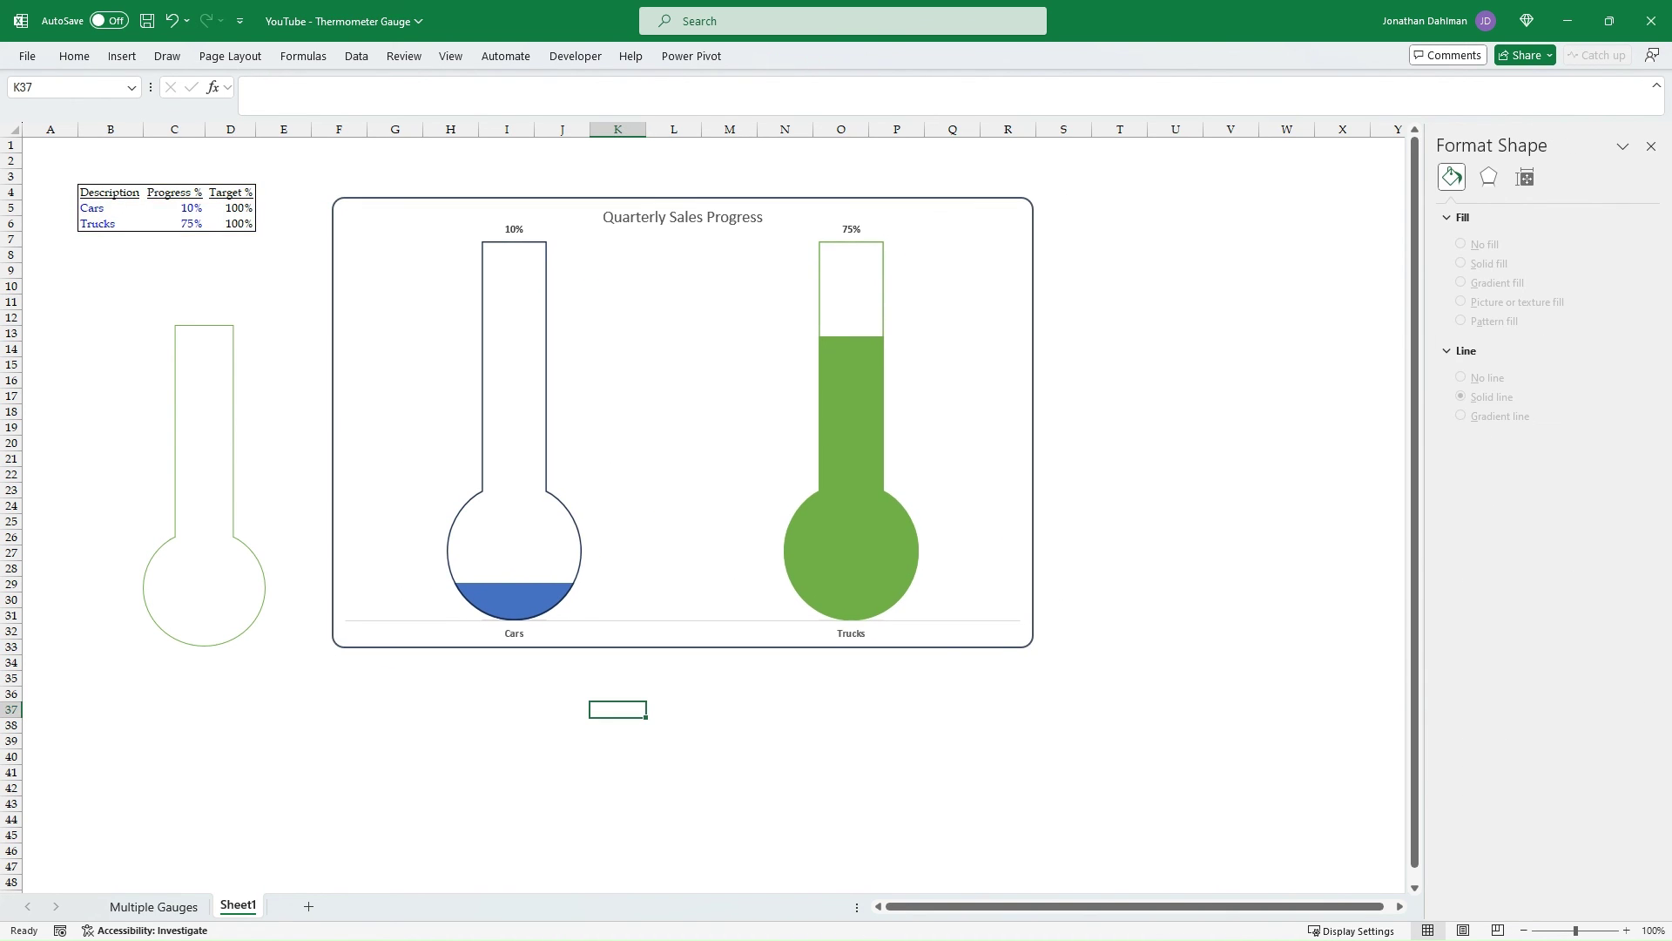
Try progress values of 50% and 77% for Cars in cell C5
{"action": "left_click", "coordinate": [174, 209]}
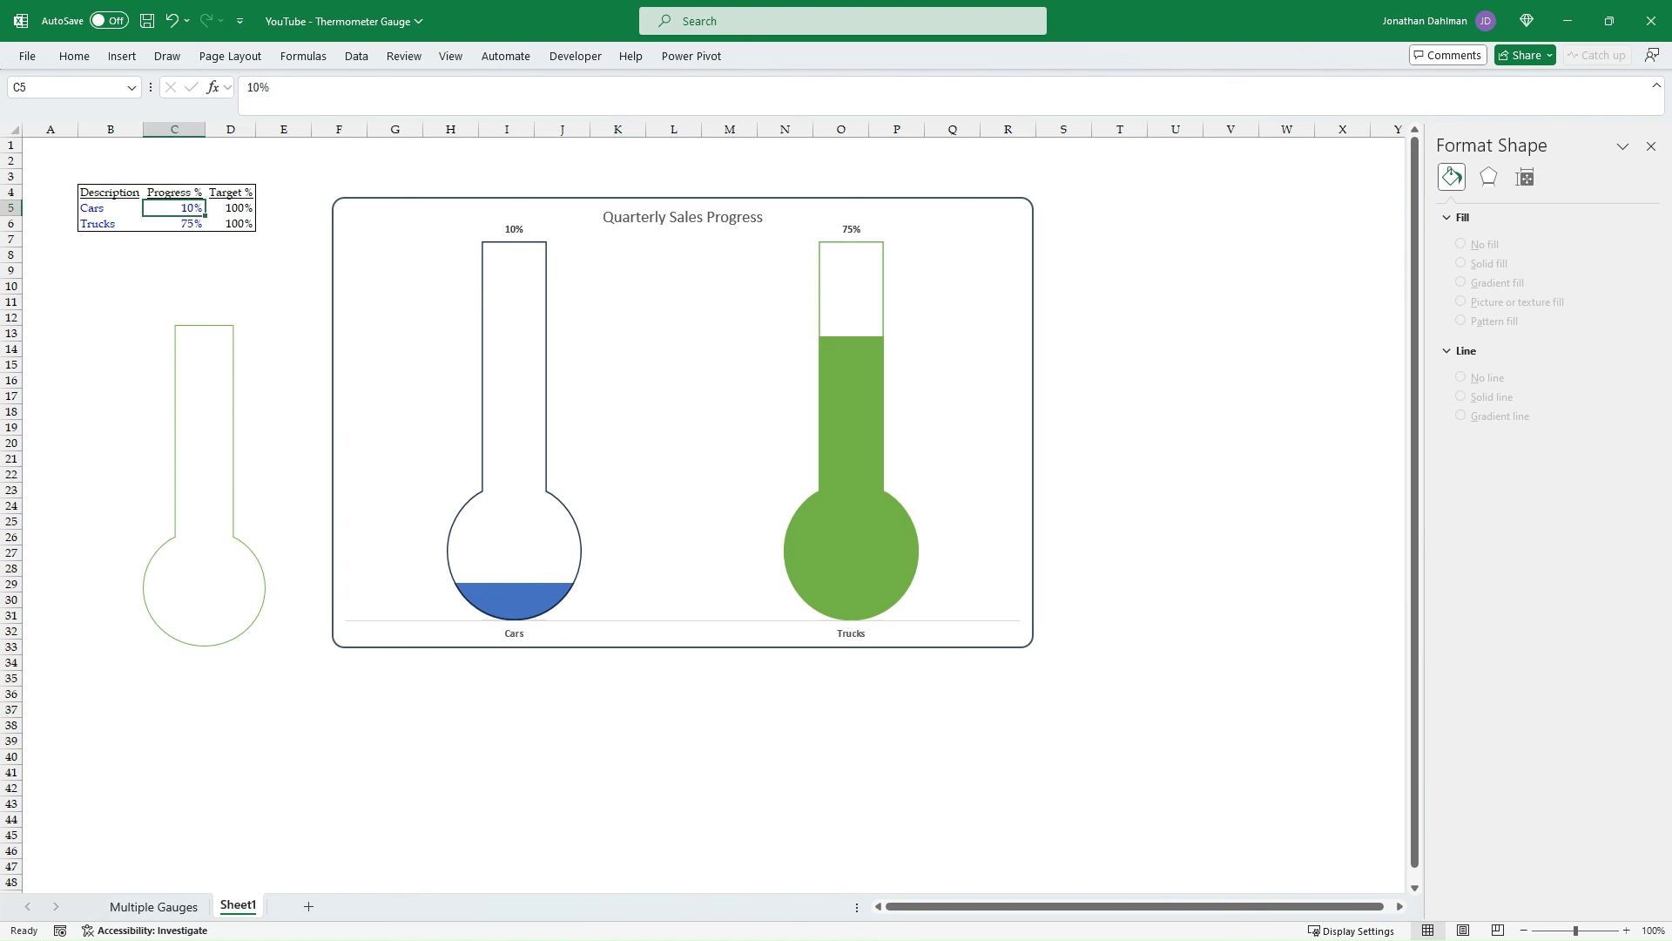
{"action": "type", "text": "50"}
{"action": "key", "text": "Return"}
{"action": "key", "text": "Up"}
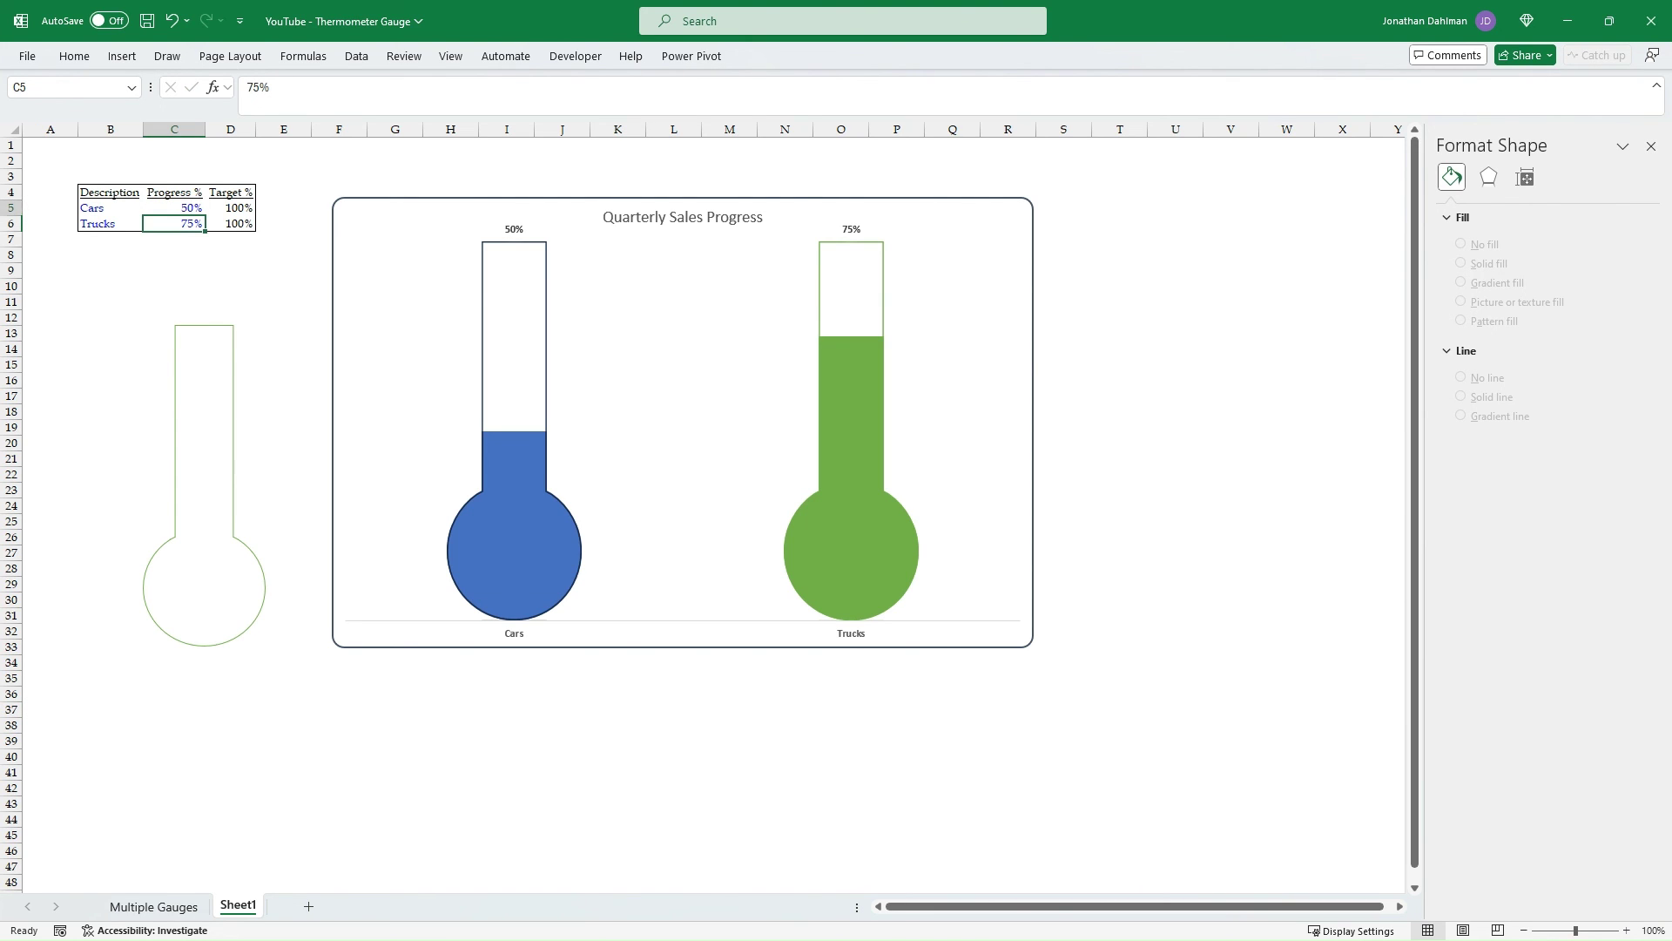
{"action": "type", "text": "77"}
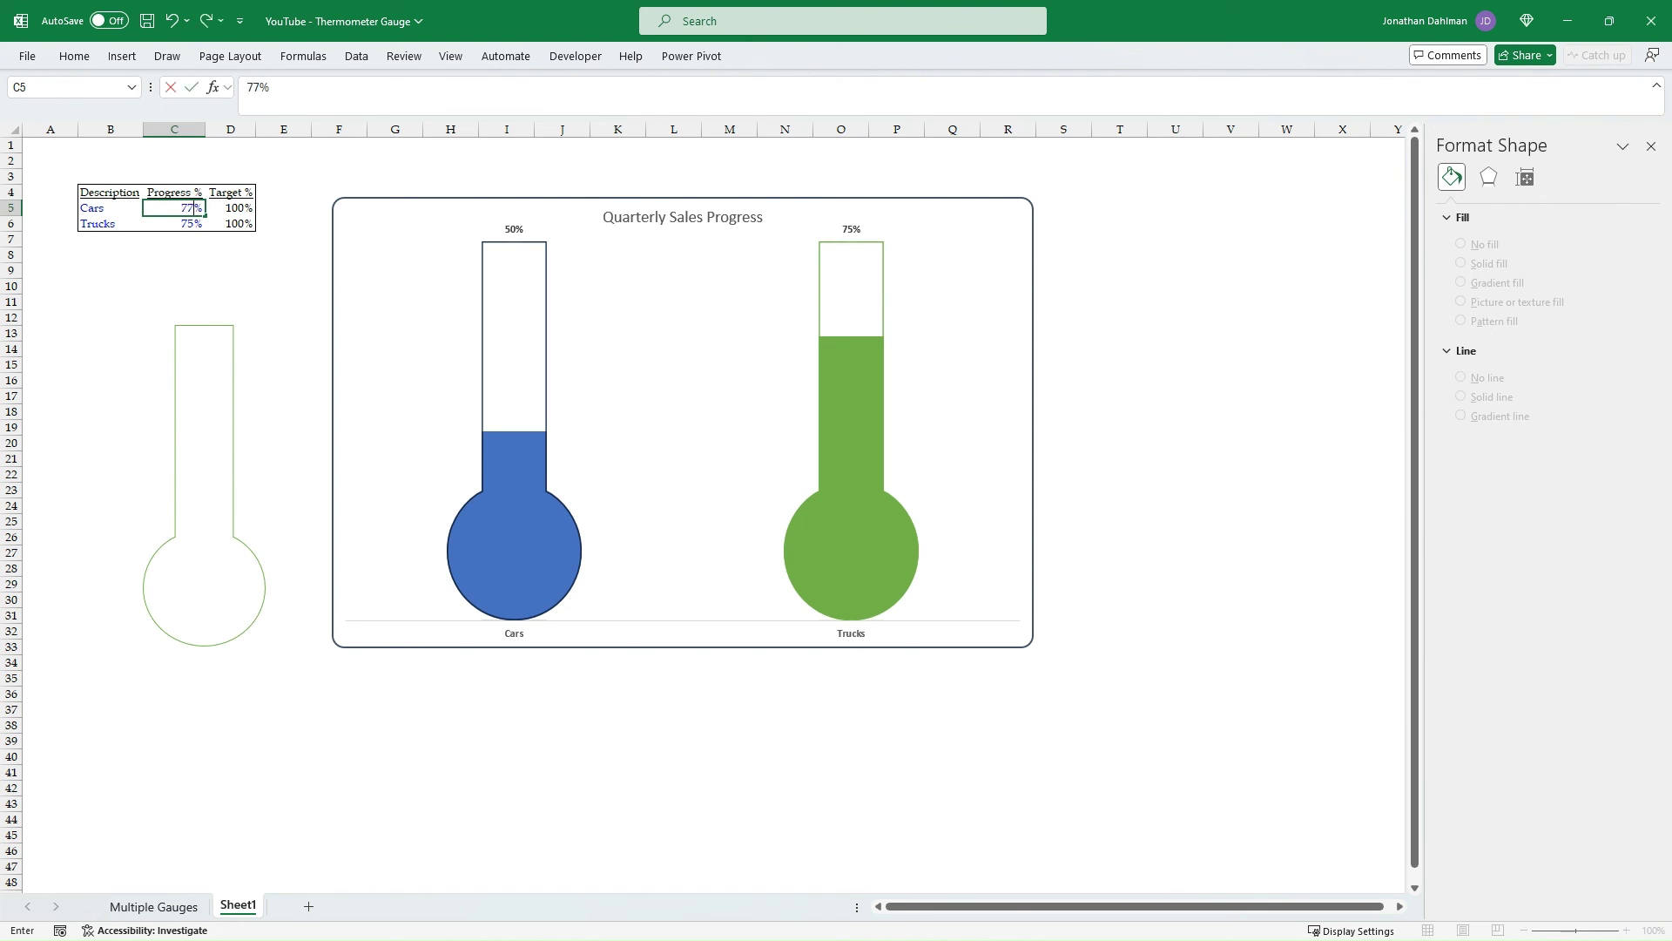
{"action": "key", "text": "Return"}
Set the Cars progress in cell C5 to 150% to test the gauge beyond its target
{"action": "key", "text": "Up"}
{"action": "type", "text": "150"}
{"action": "key", "text": "Return"}
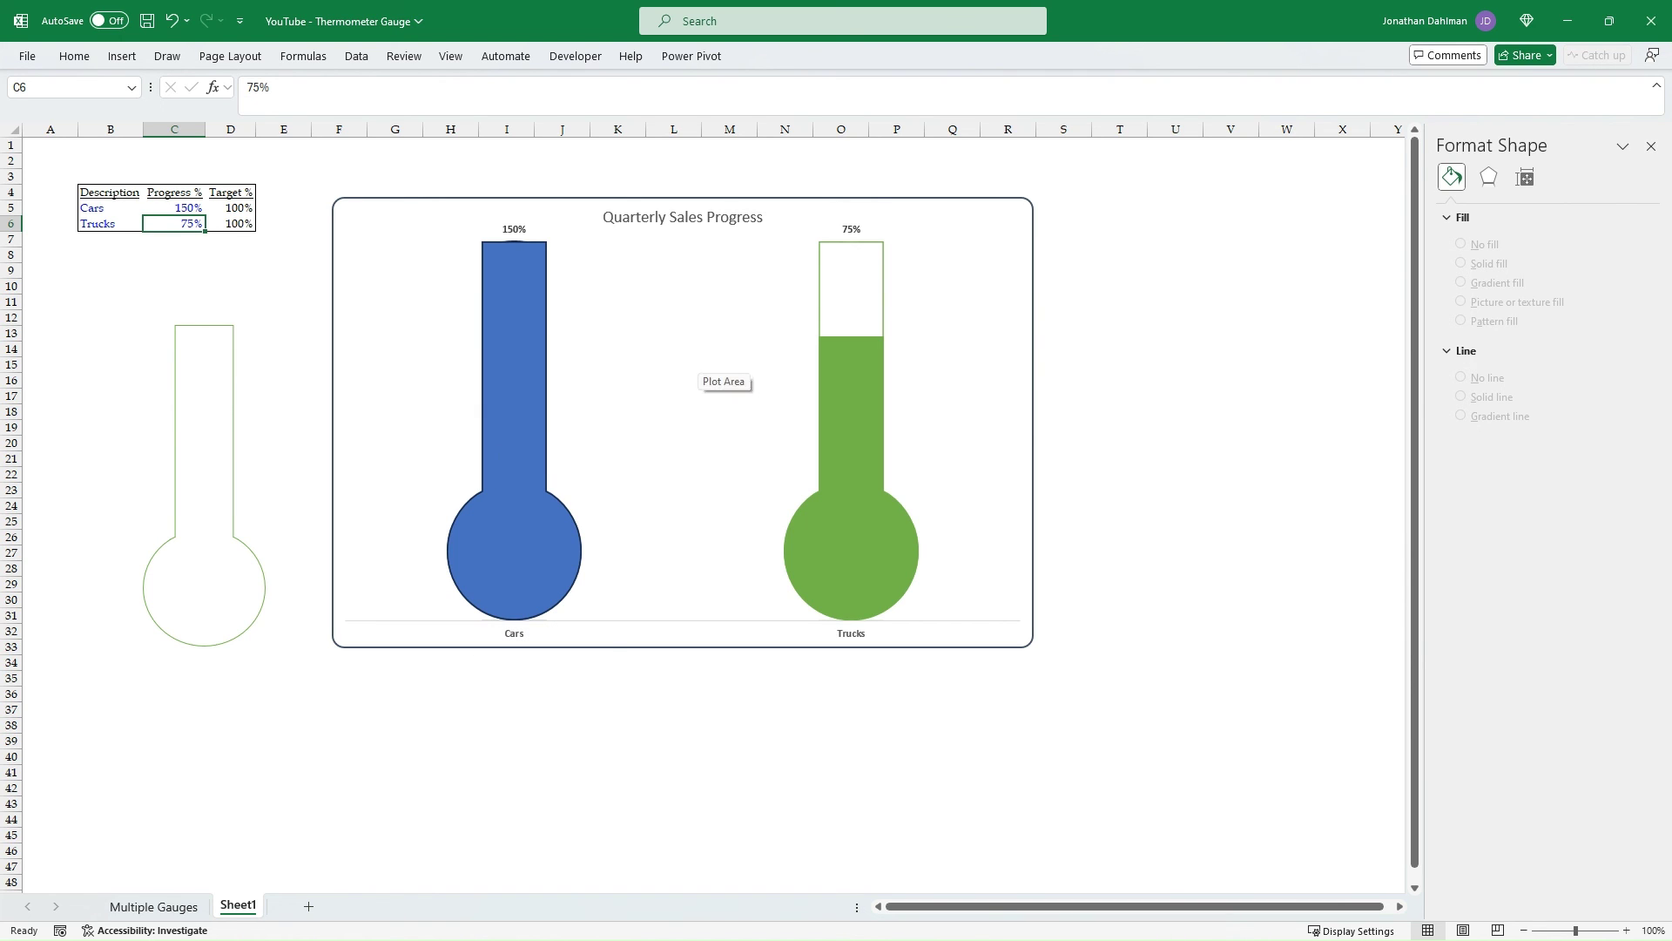
{"action": "left_click", "coordinate": [283, 271]}
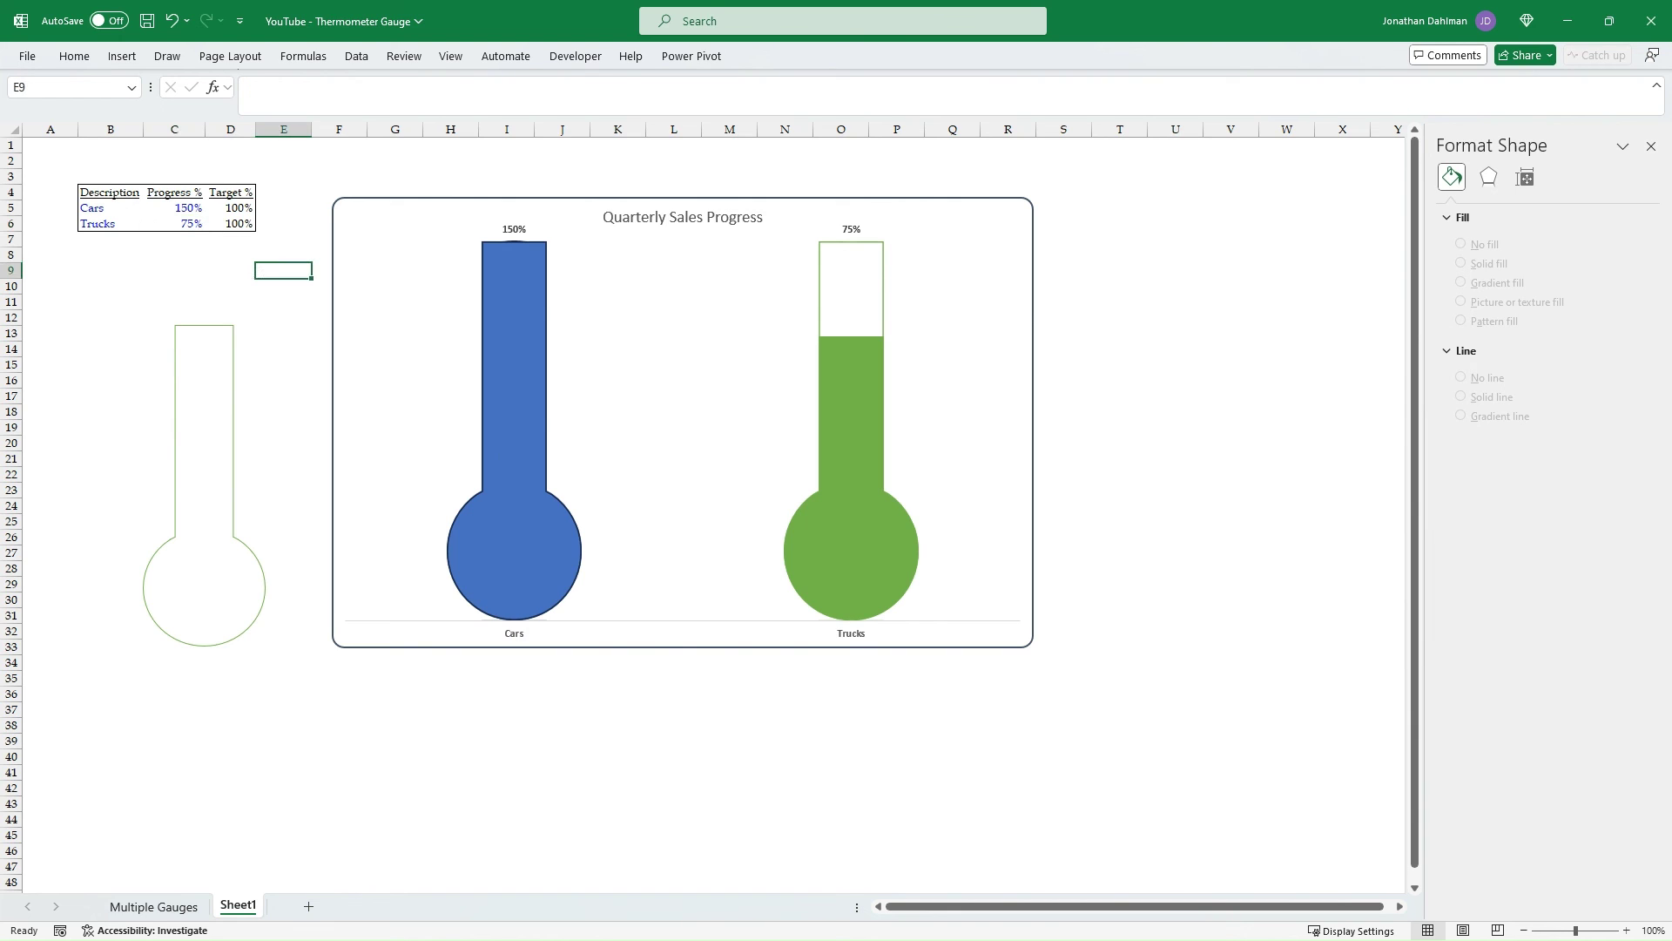